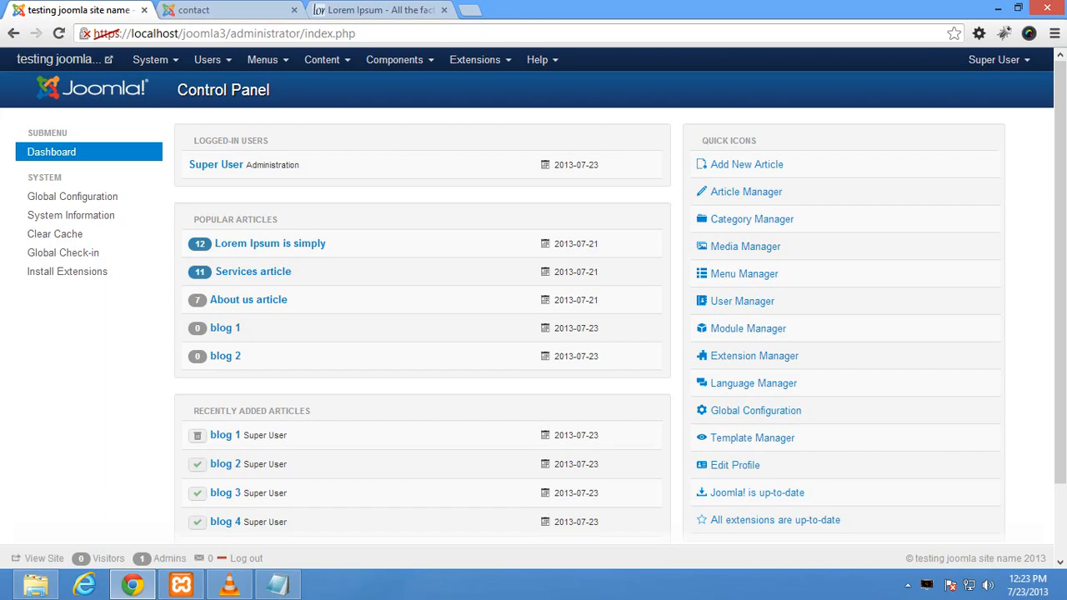
Step: Start a new contact category from Components > Contacts > Categories
left_click(395, 59)
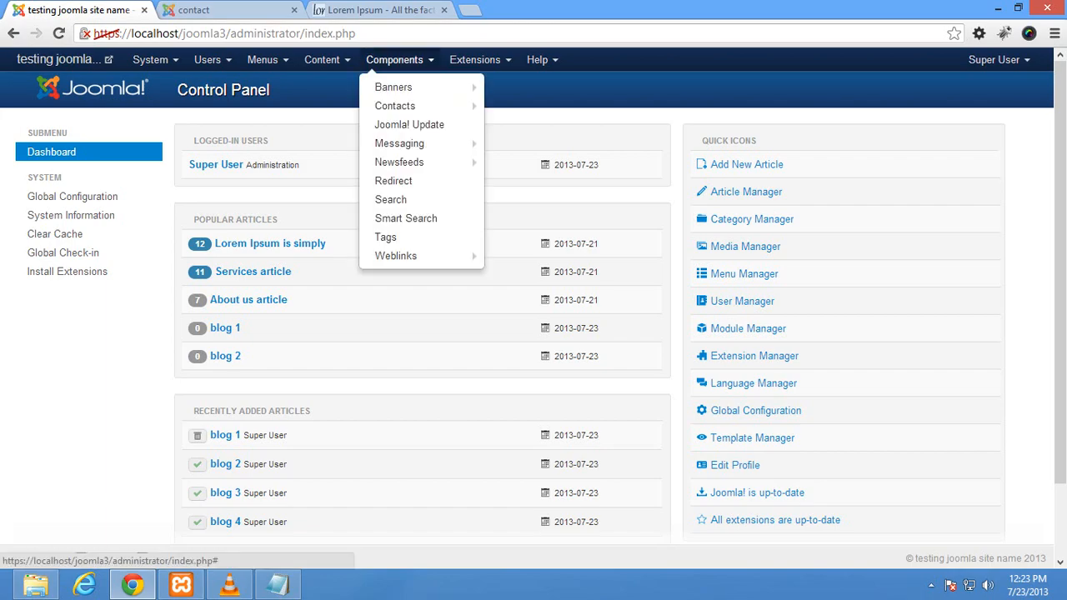
mouse_move(395, 105)
left_click(519, 105)
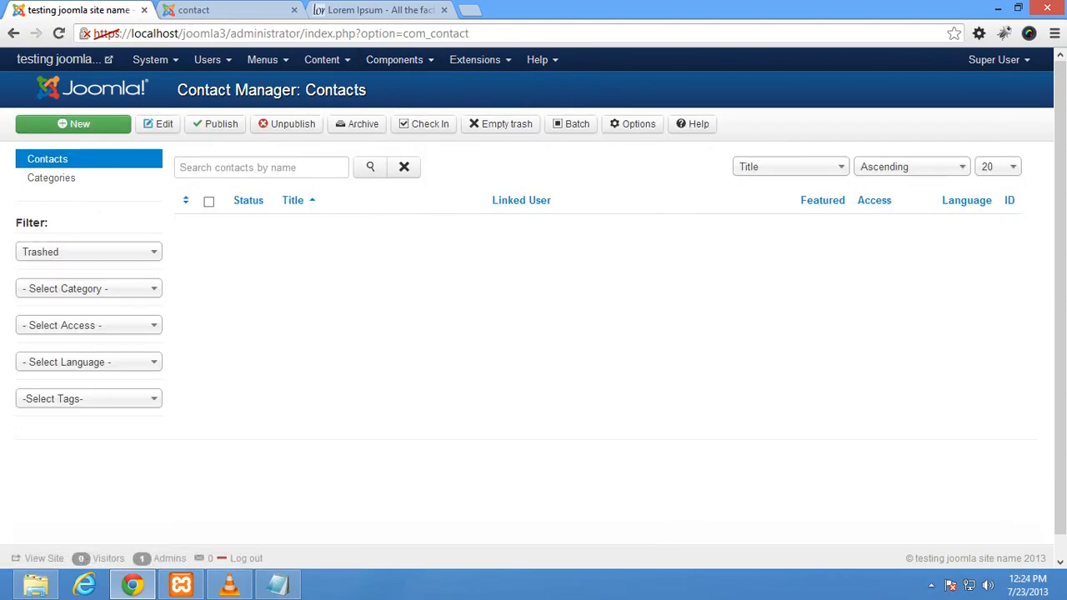
left_click(51, 177)
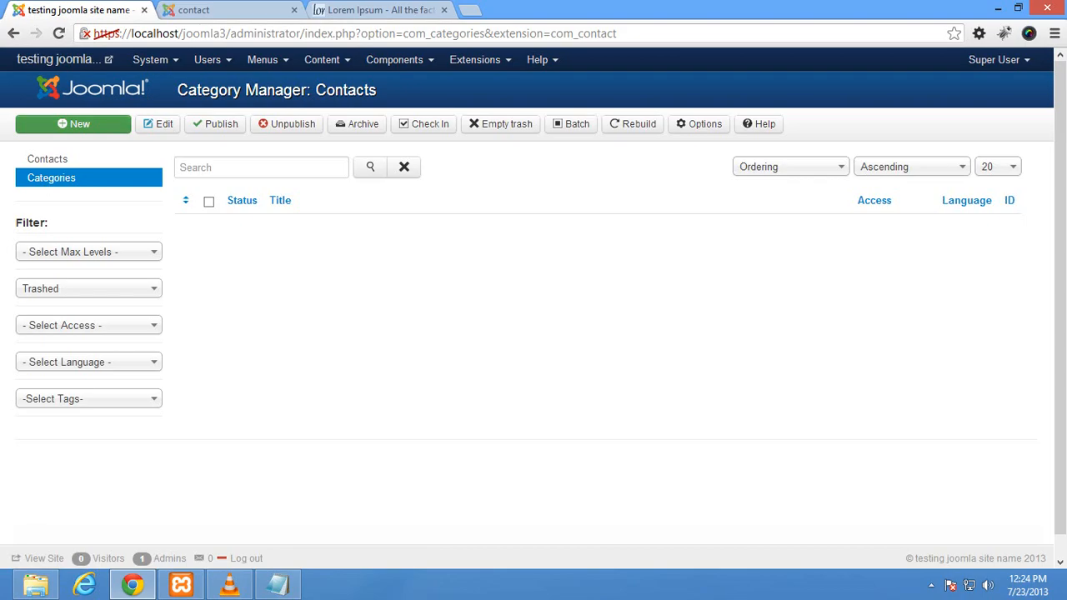
left_click(73, 123)
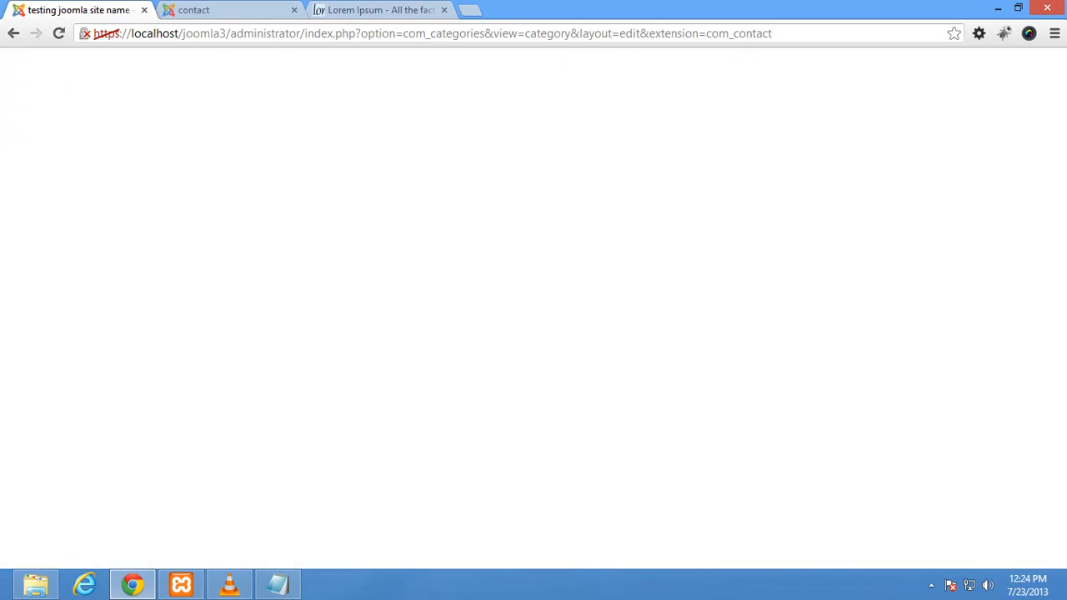
Step: Title the category 'contact category', save and close it, then return to Contacts
left_click(228, 202)
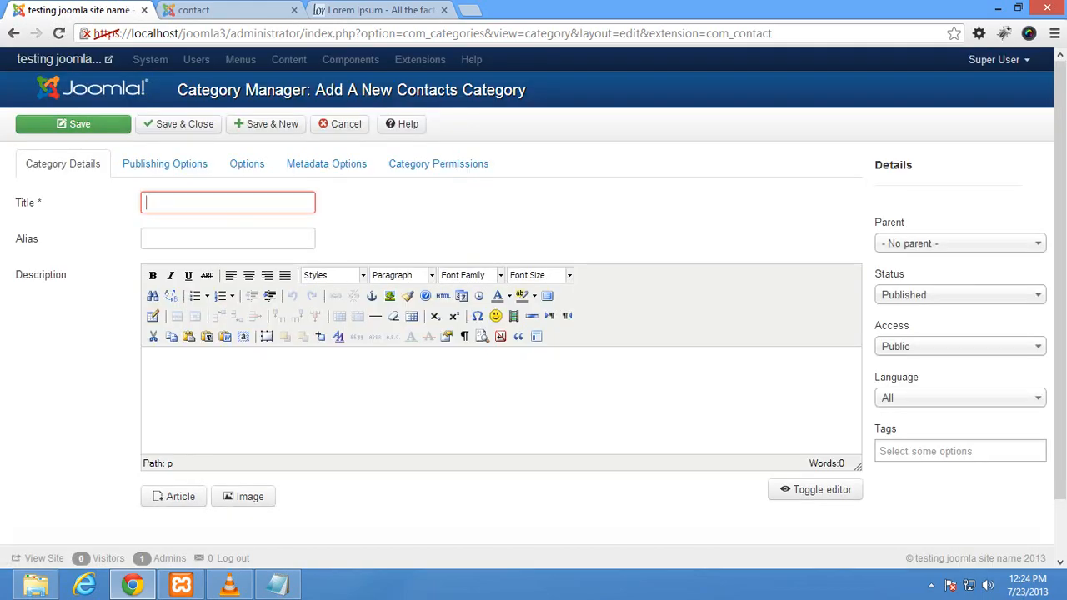
type("contat")
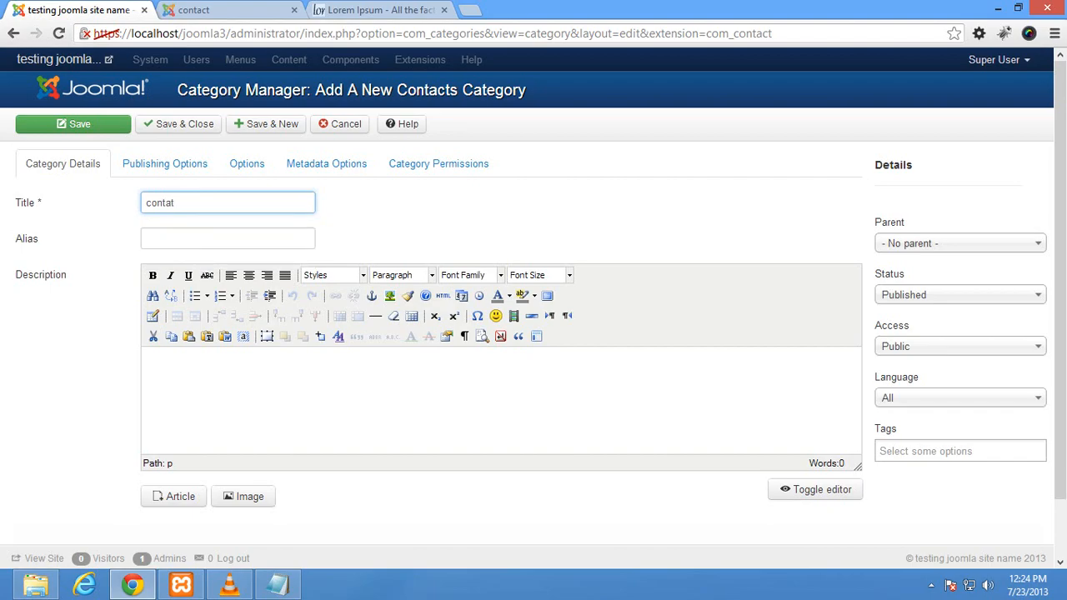
key("BackSpace")
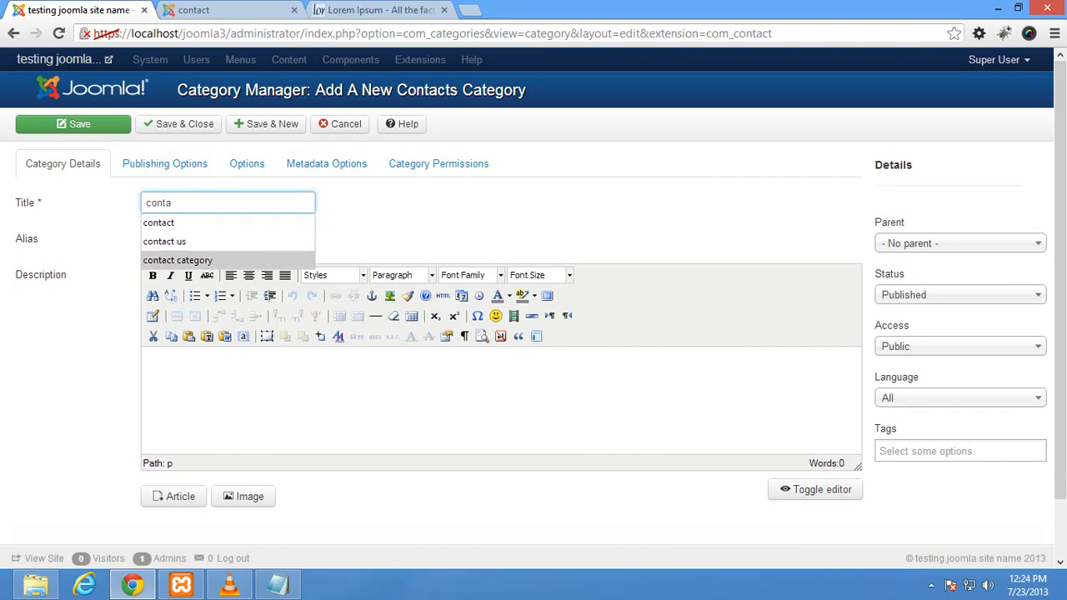
key("Return")
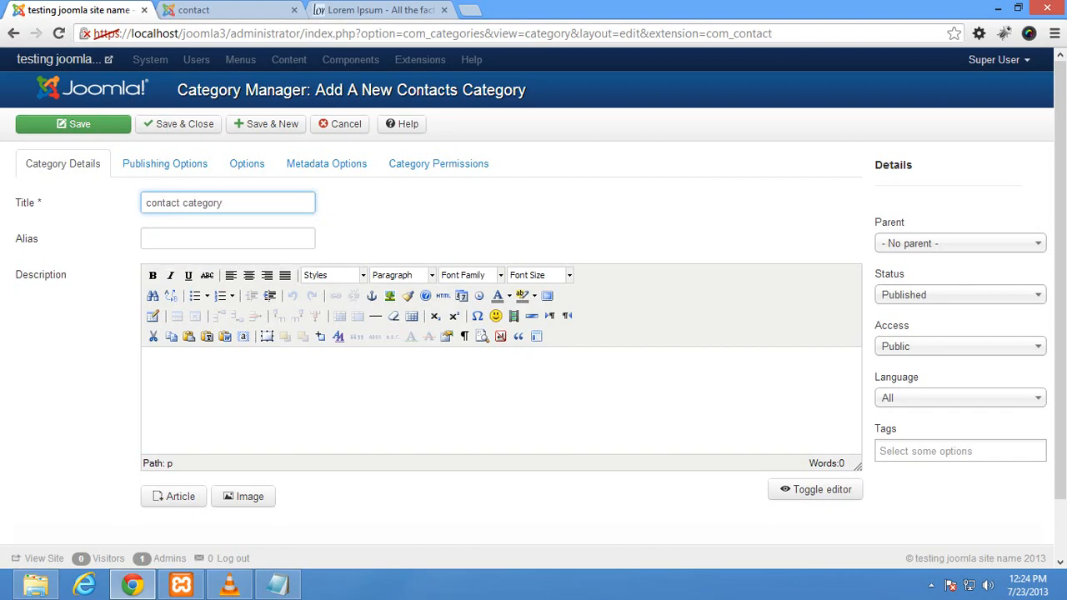
left_click(179, 124)
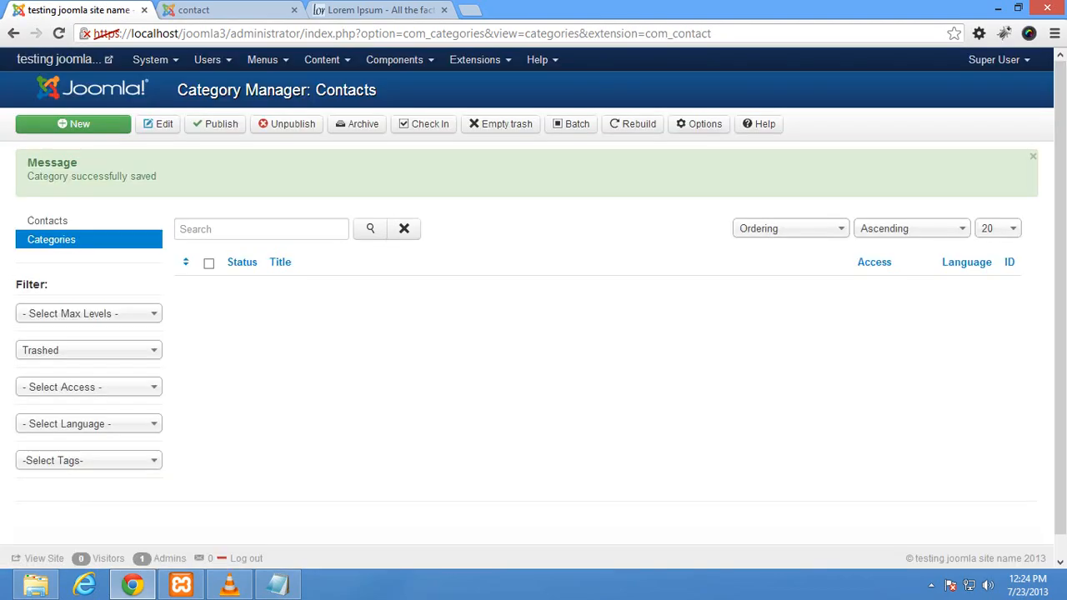
left_click(46, 220)
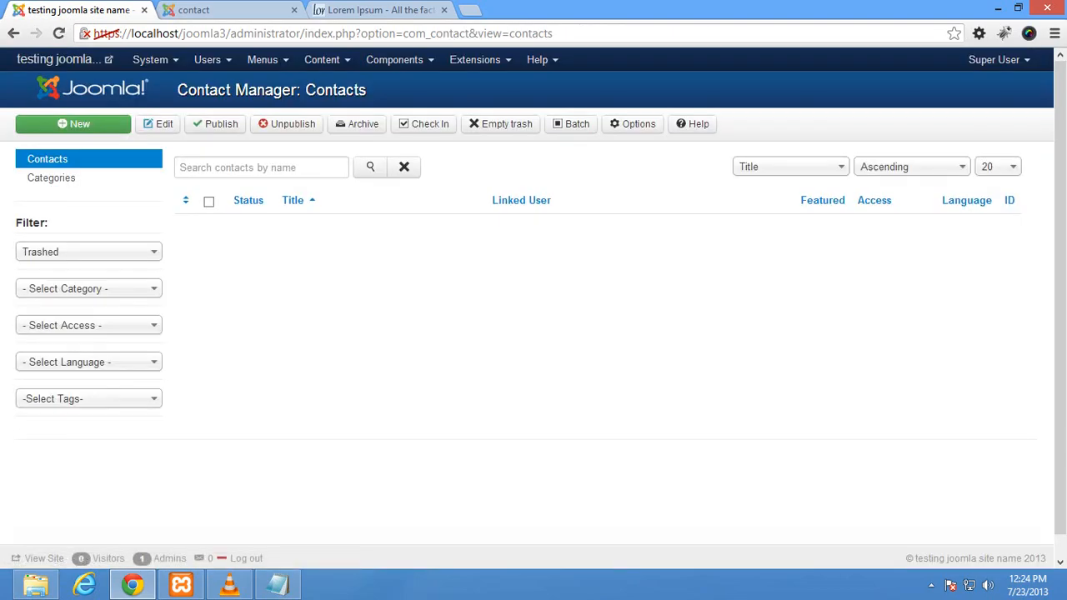
Step: Create a contact named 'contact form' in 'contact category' and show its Contact Details fields
left_click(73, 124)
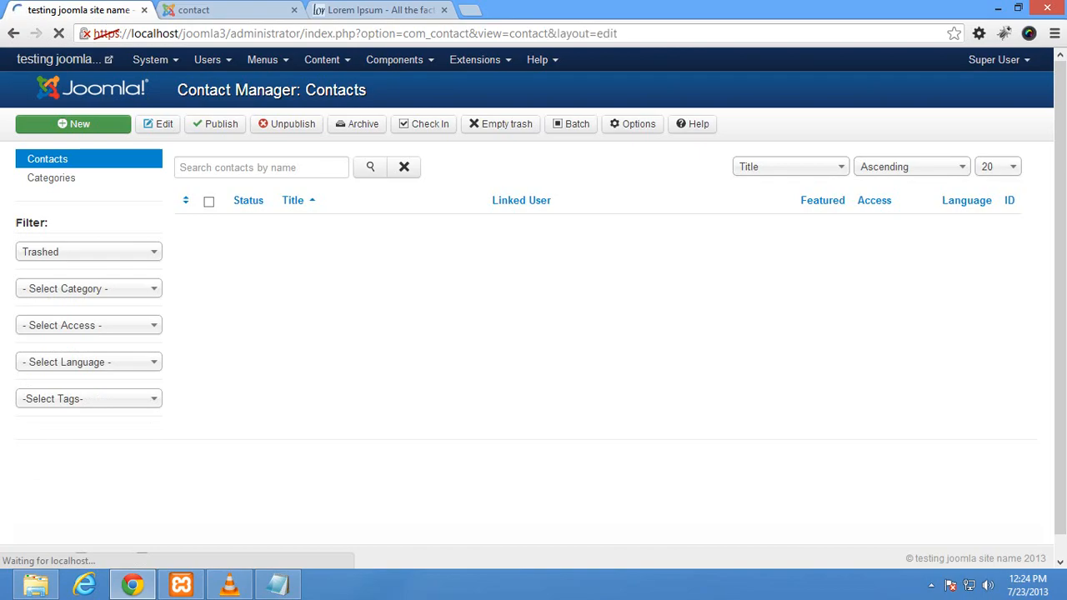
left_click(228, 202)
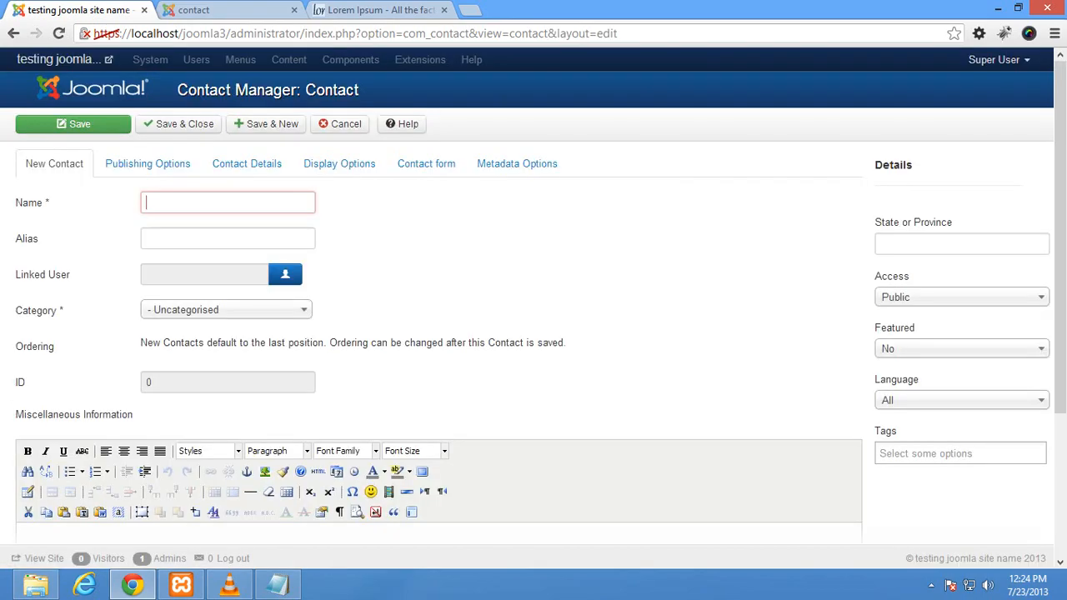
type("contact")
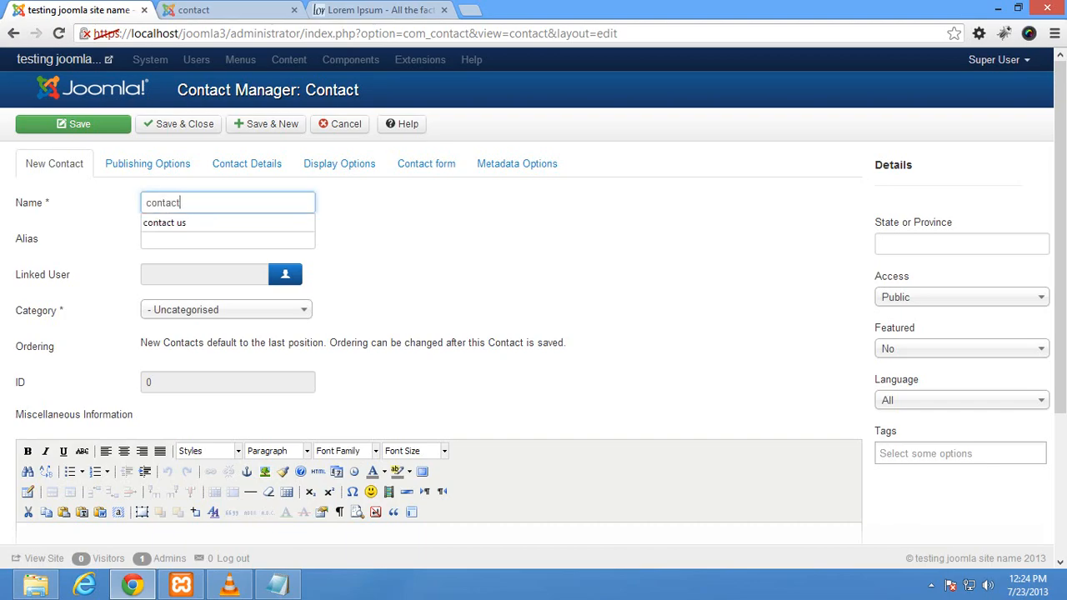
type(" form")
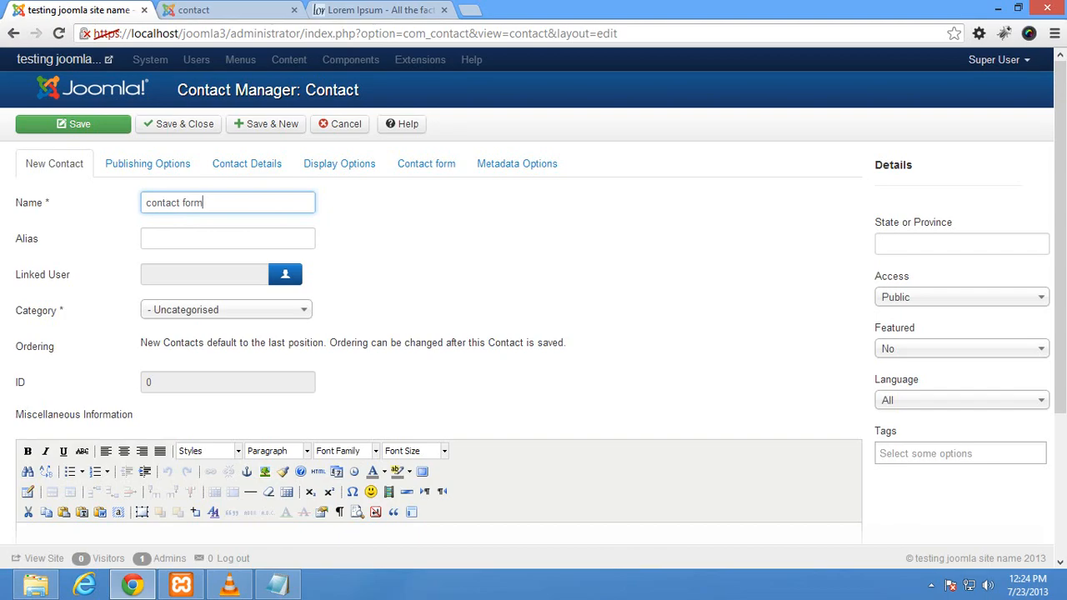
left_click(226, 310)
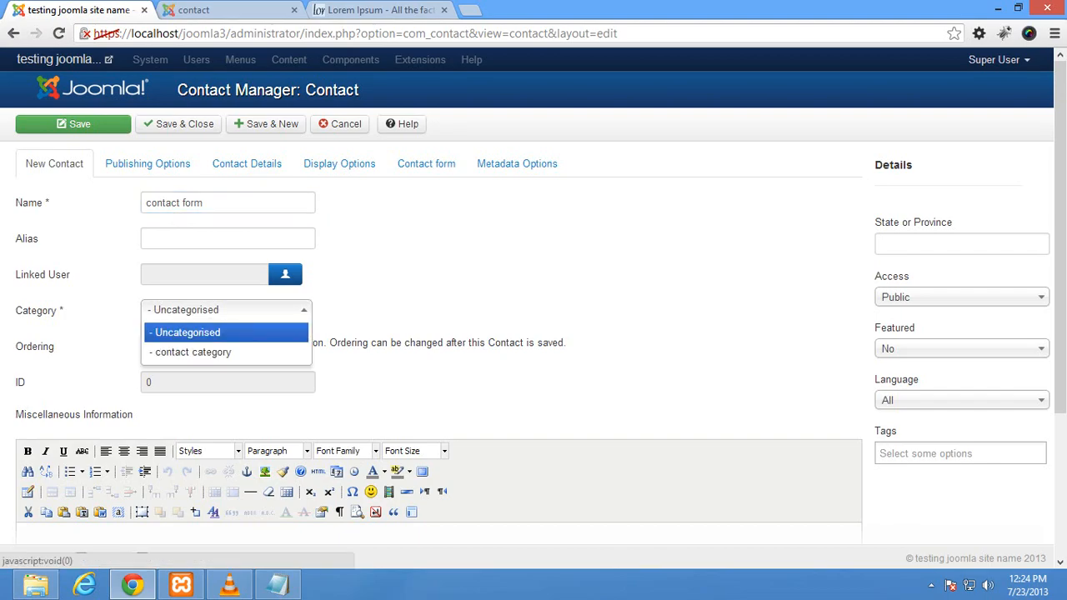
left_click(191, 350)
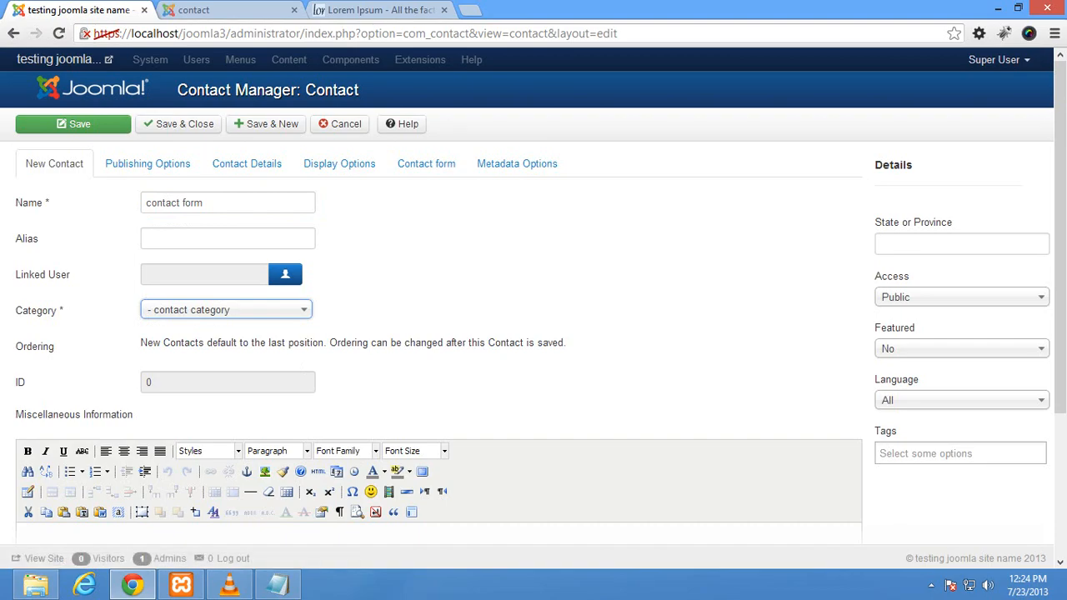
scroll(438, 383, "down", 3)
scroll(438, 384, "up", 3)
left_click(148, 163)
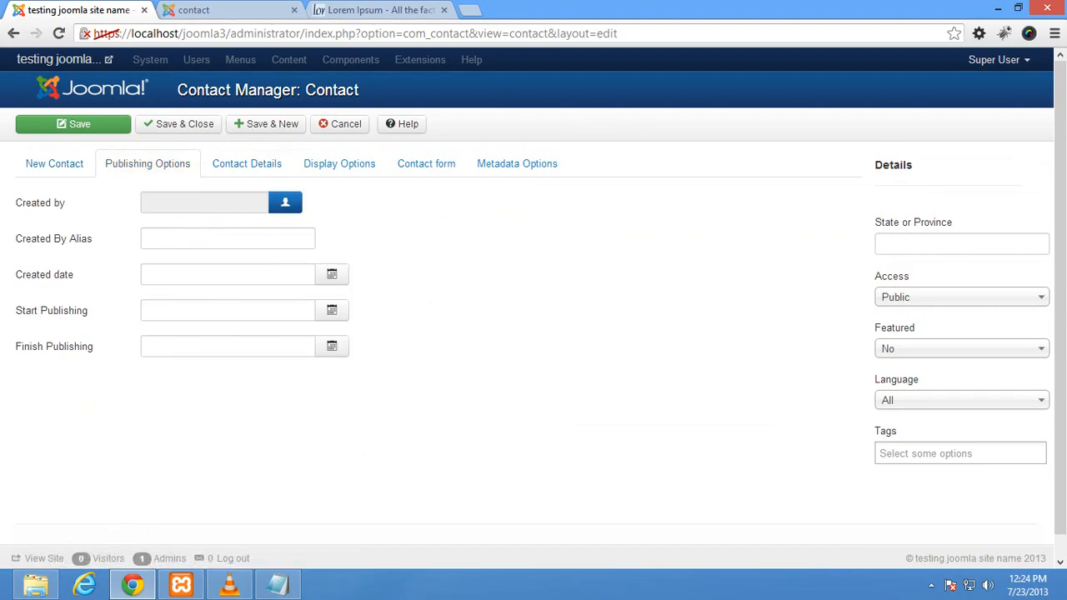
left_click(246, 163)
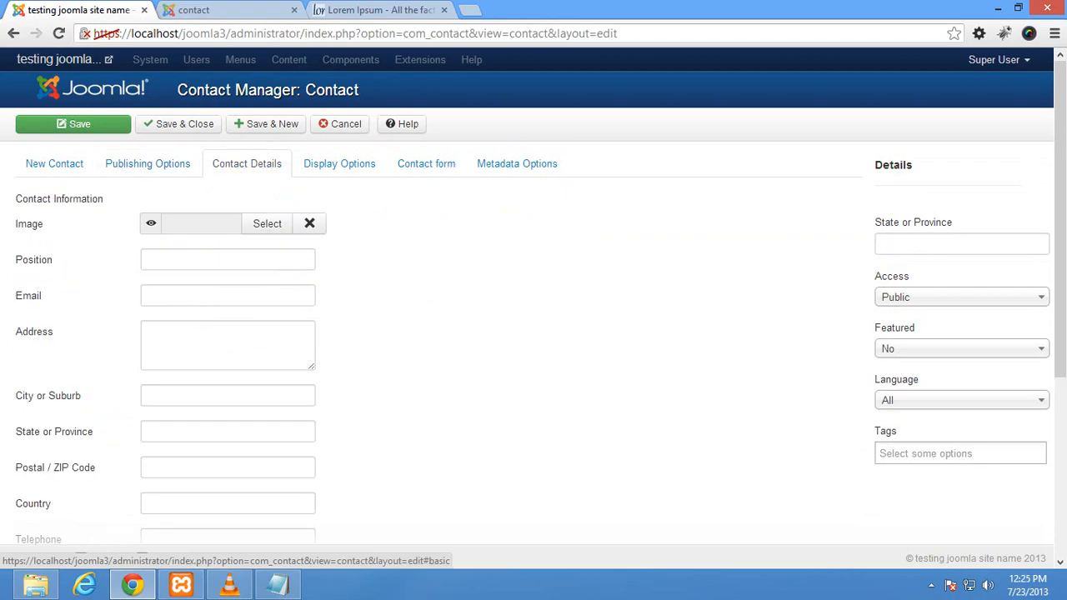
Step: Fill in the contact's e-mail from autofill and 'Address goes here' as the address
left_click(228, 259)
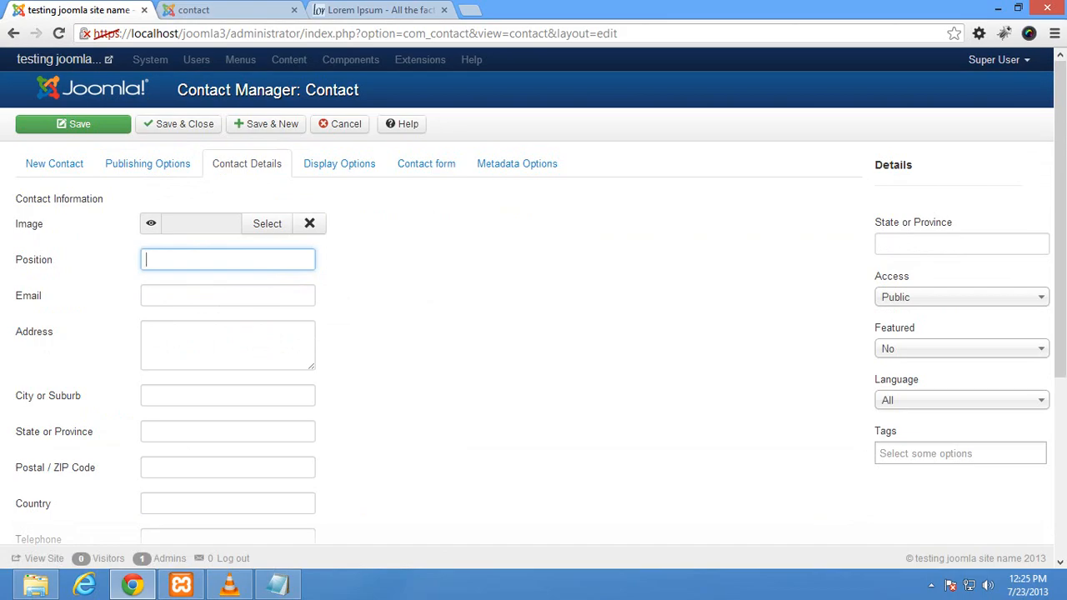
left_click(227, 295)
type("abc")
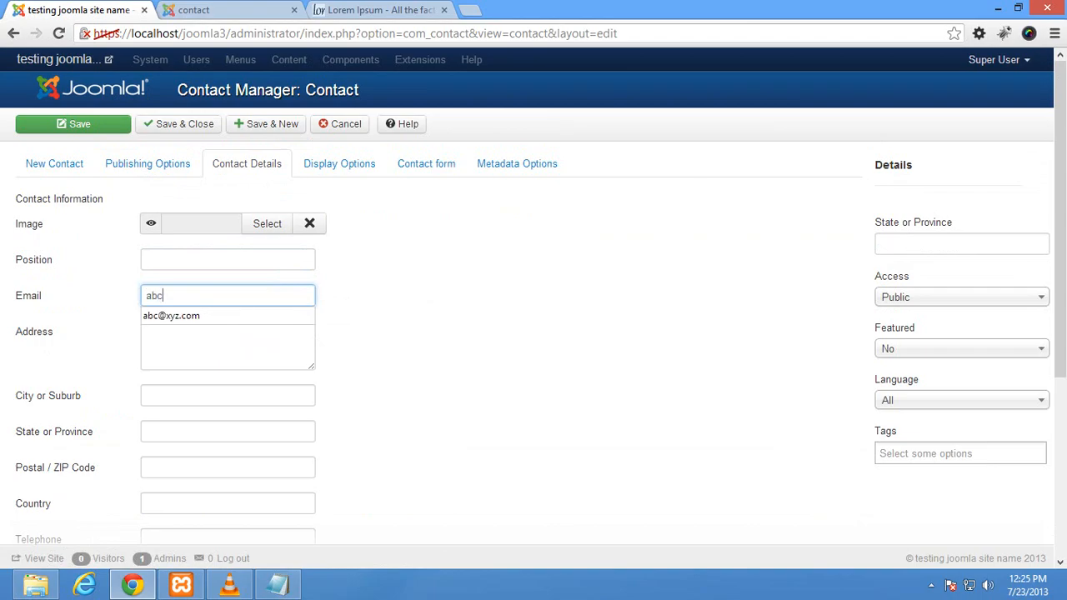
type("@")
key("Return")
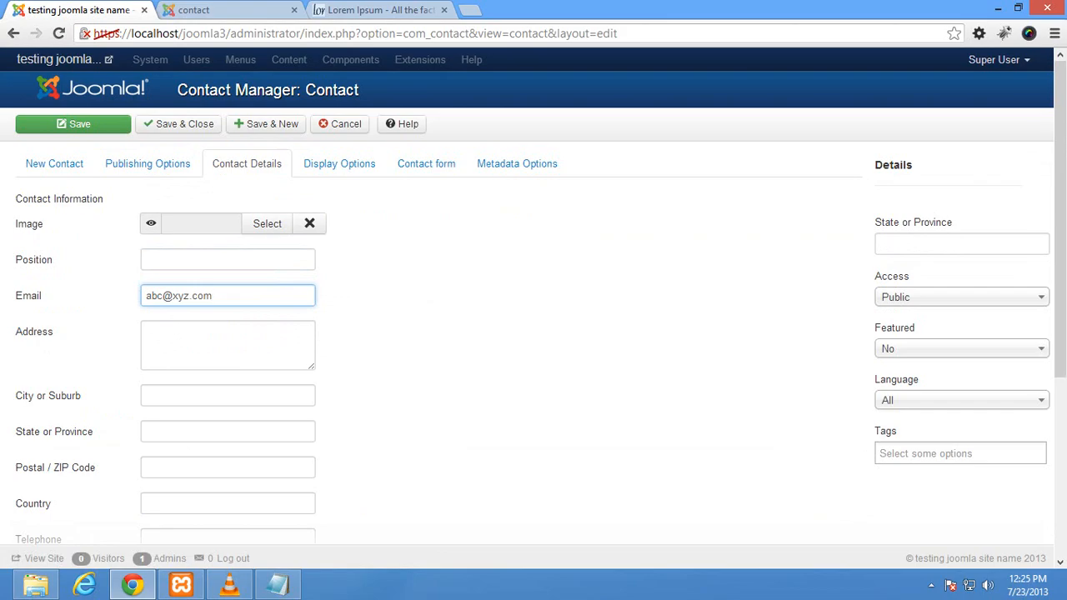
left_click(228, 344)
type("A")
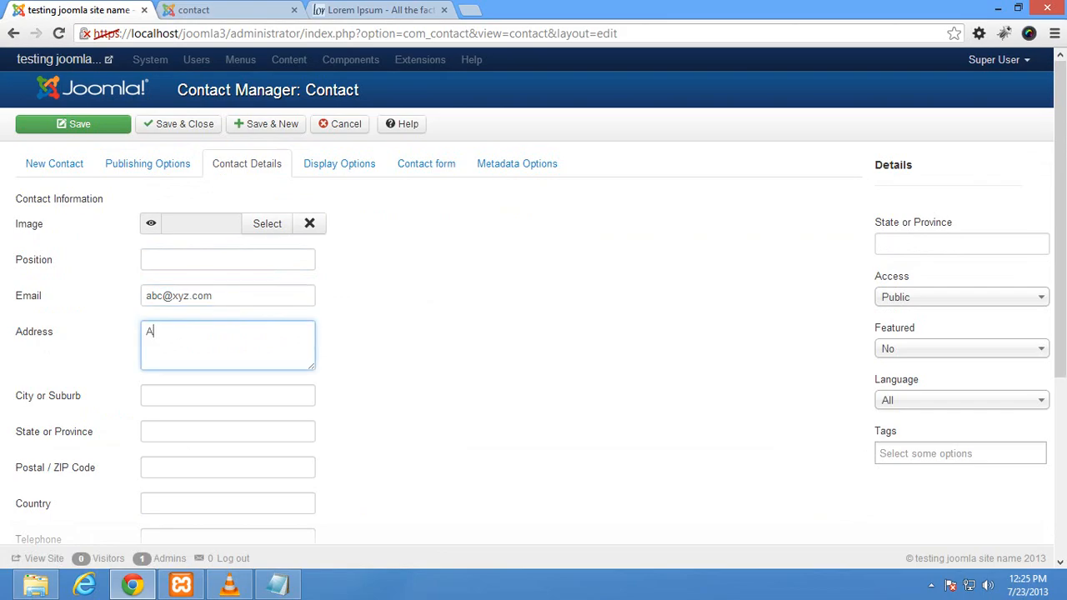
type("ddress goes here")
Step: Enter 'city goes here', 'state goes here', a sample postal code and 'country goes here'
left_click(228, 395)
type("city")
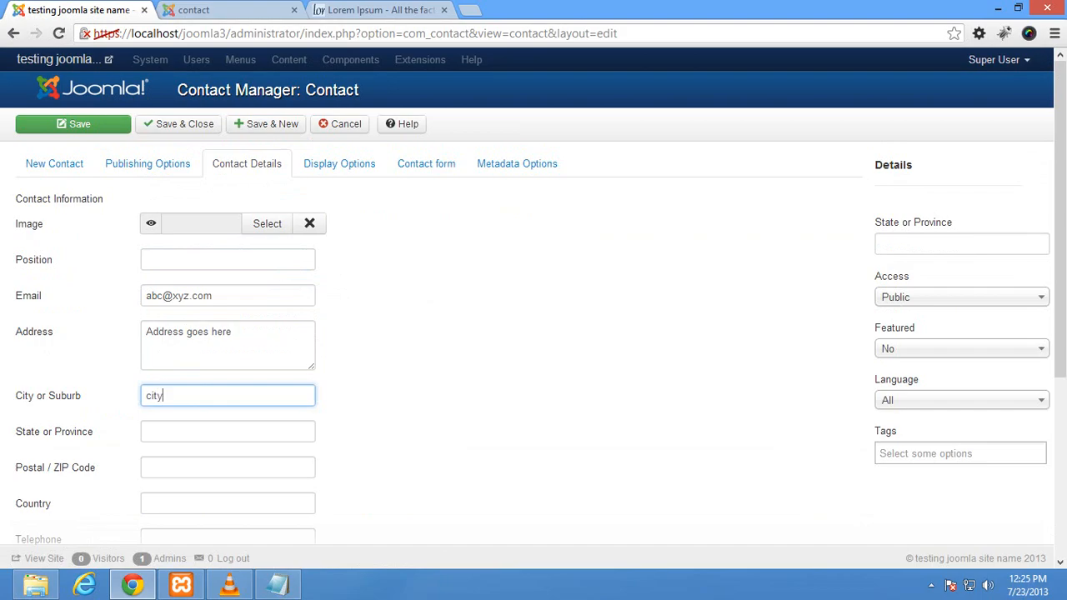
type(" goes here")
left_click_drag(210, 395, 165, 395)
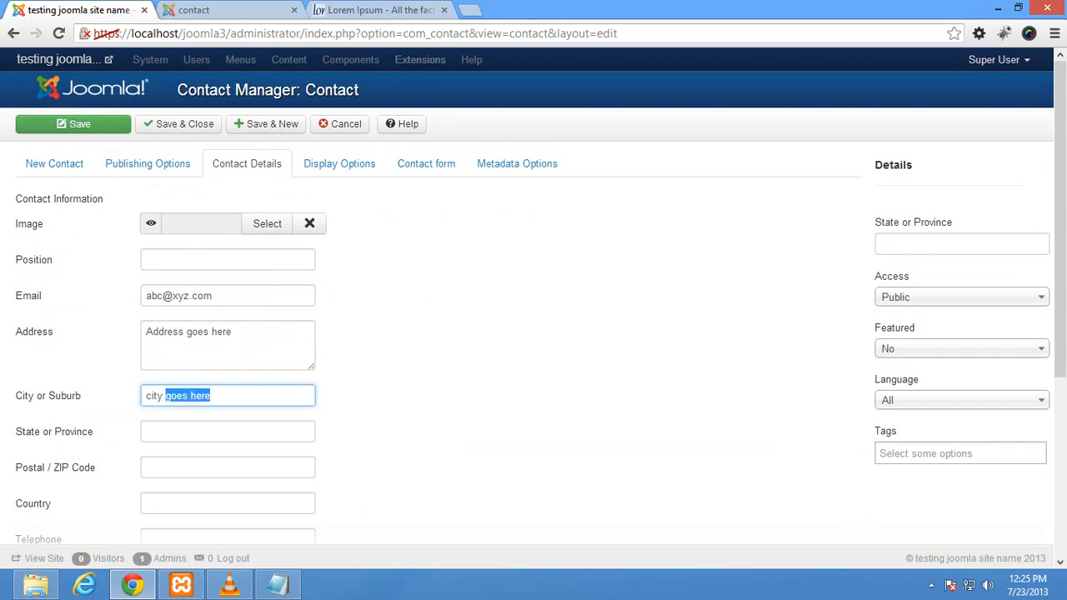
key("Tab")
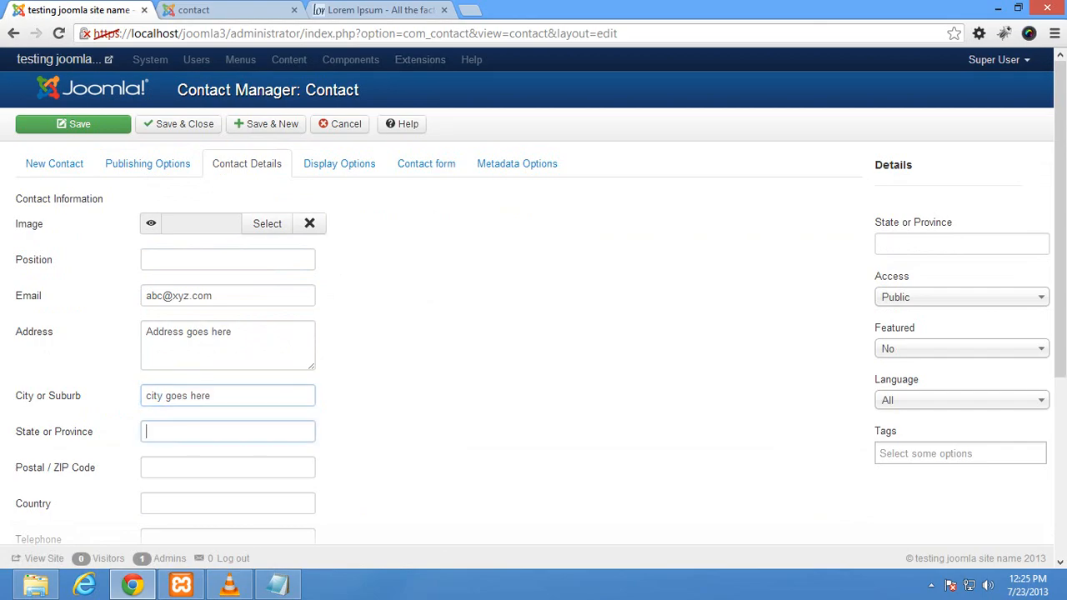
type("state goes here")
key("Tab")
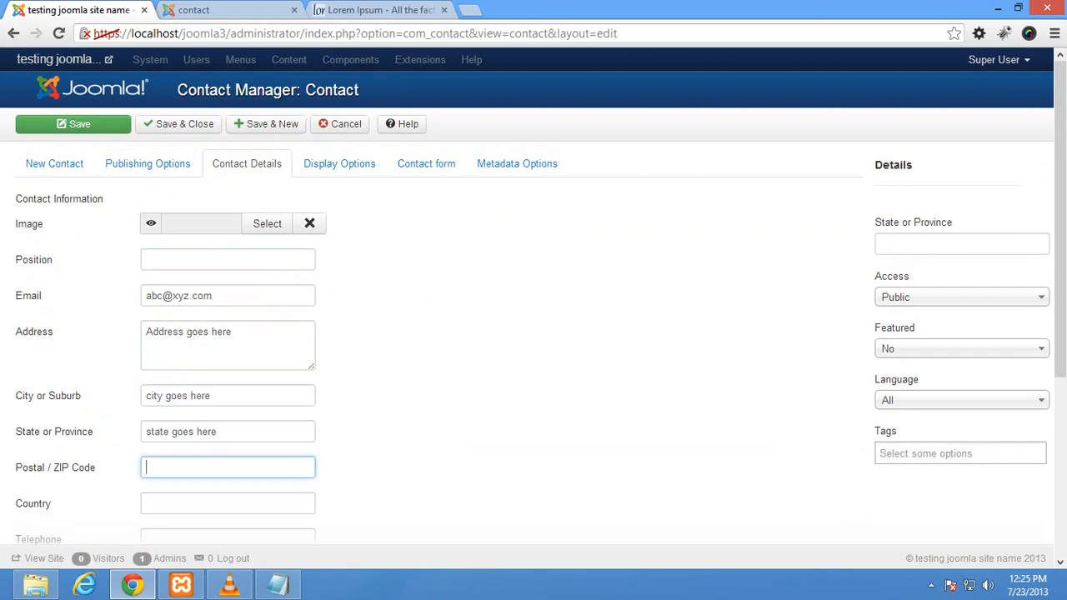
type("1525128504527123")
key("Tab")
type("coun")
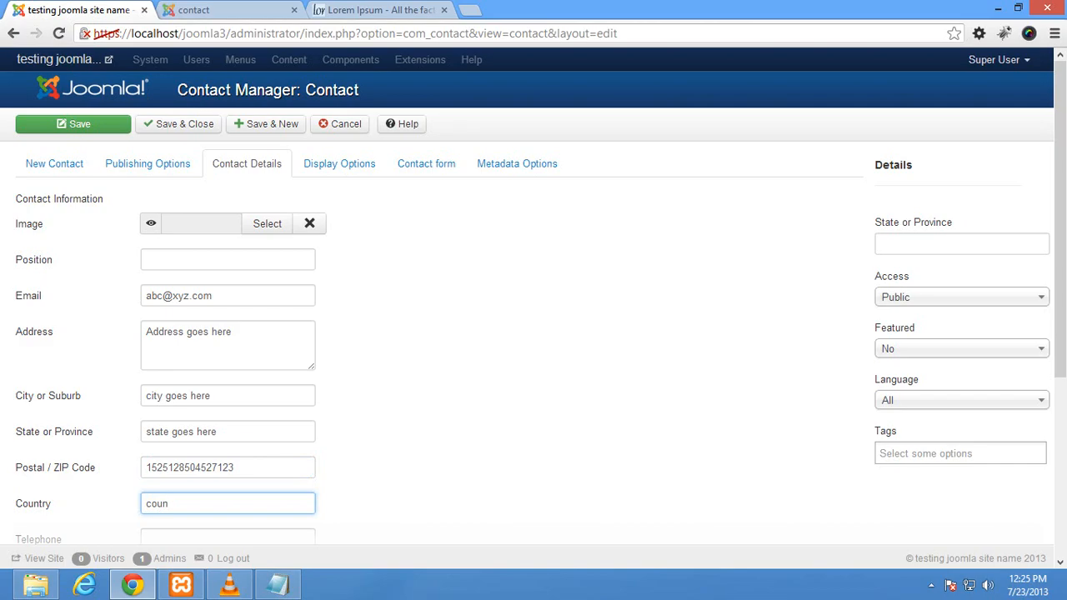
type("try goes here")
Step: Enter sample telephone, mobile and fax numbers for the contact
scroll(534, 333, "down", 3)
key("Tab")
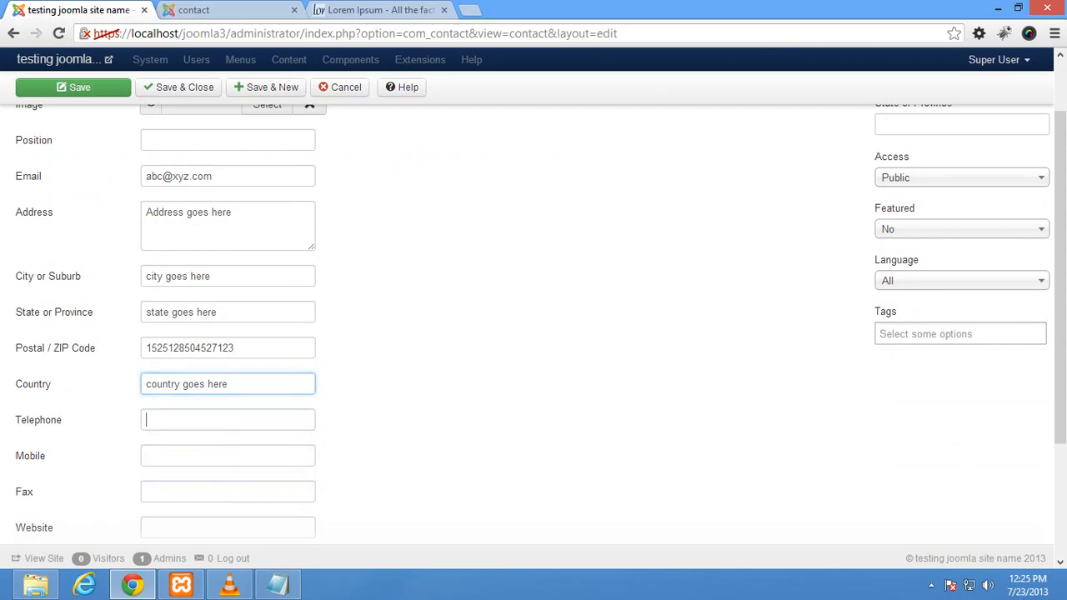
type("58298729")
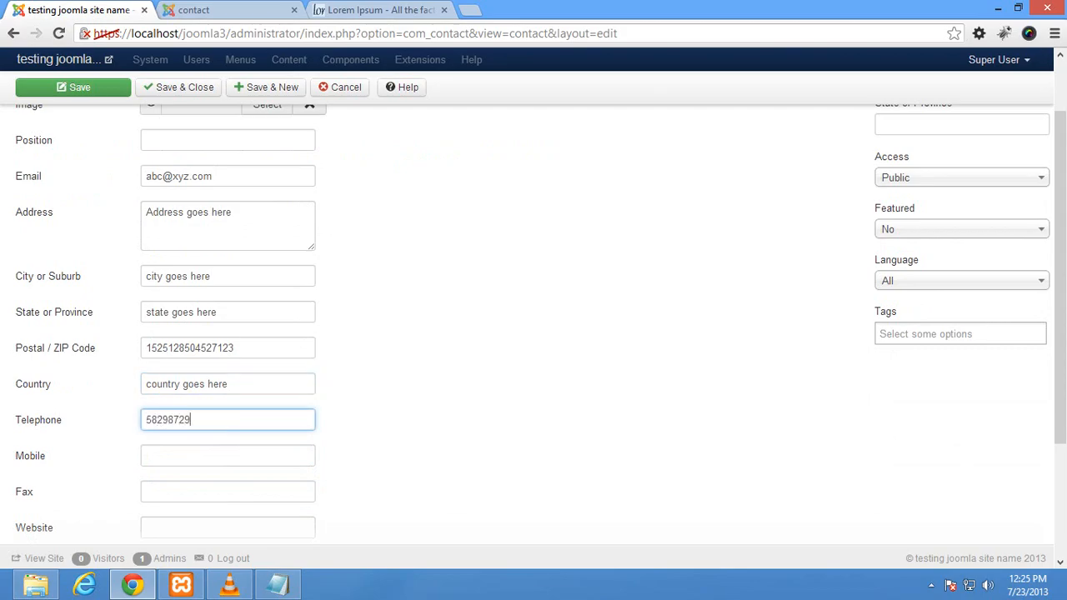
key("Tab")
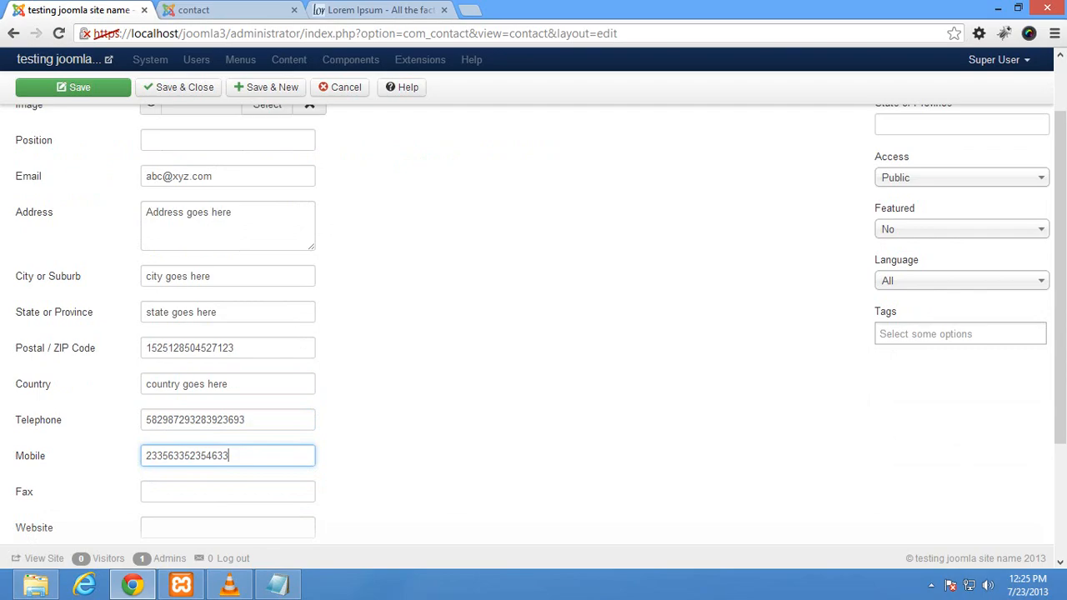
key("Tab")
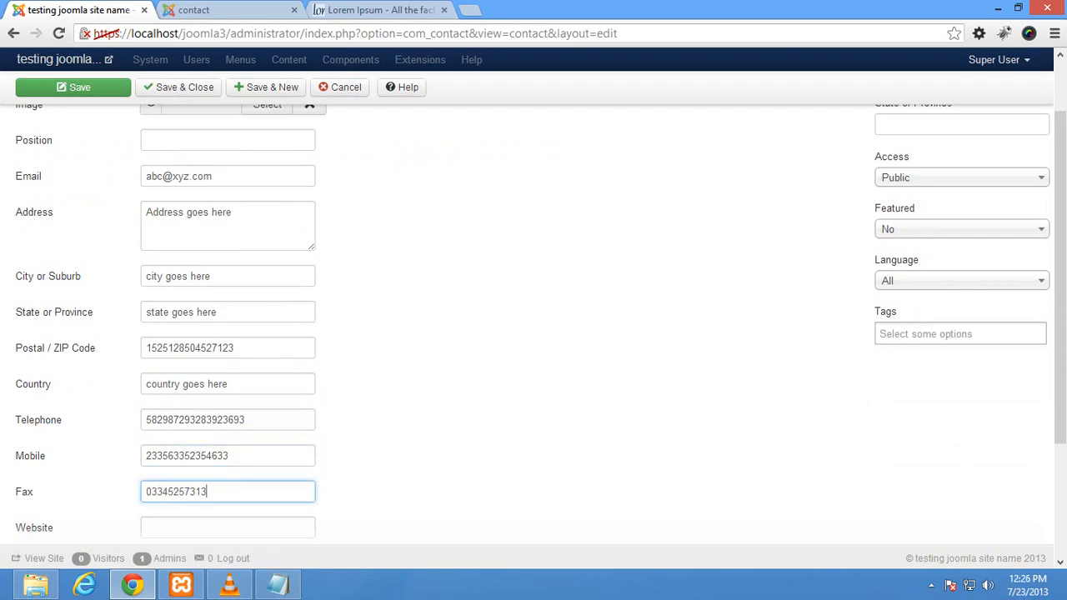
key("Tab")
type("www.mywebsire")
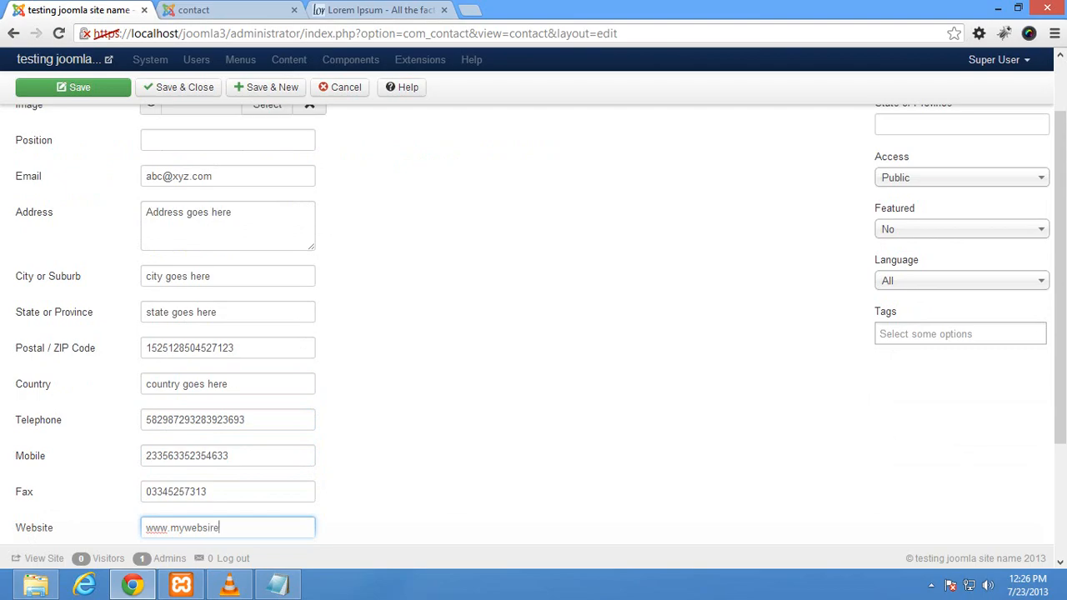
type(".co.in")
left_click(212, 528)
key("Delete")
type("t")
scroll(213, 527, "down", 1)
scroll(214, 528, "down", 1)
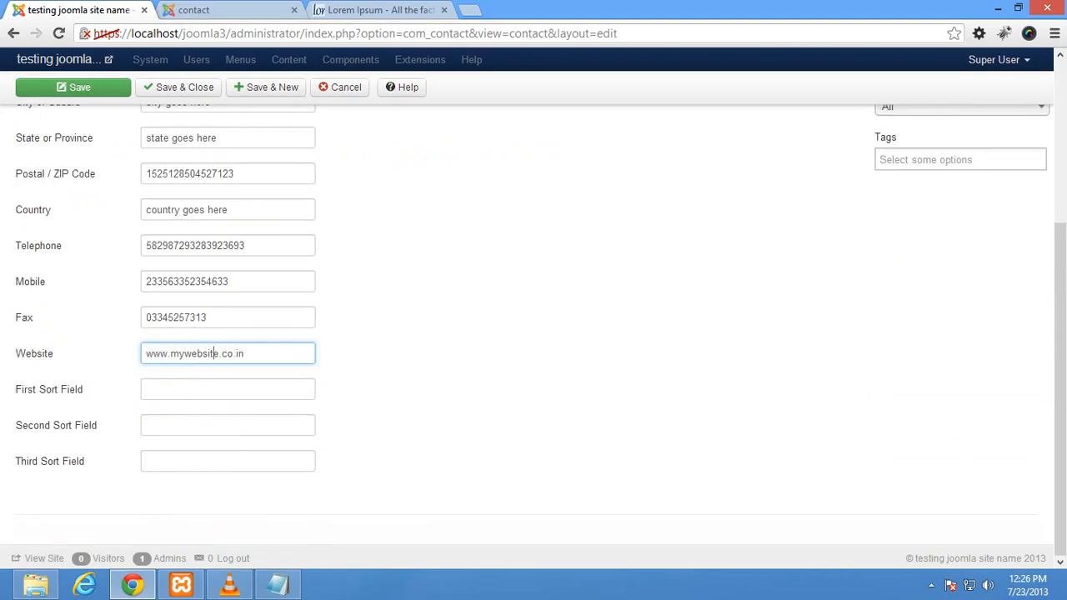
scroll(213, 527, "up", 4)
Step: Review the Display Options and Contact form settings, all at Use Global, then save and close the contact
left_click(339, 164)
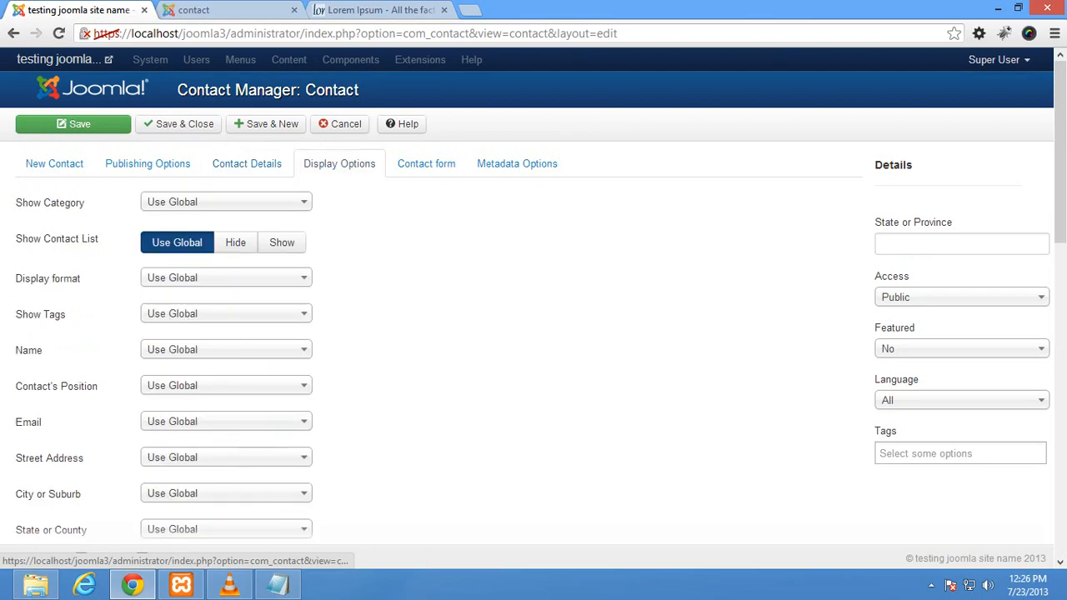
left_click(426, 163)
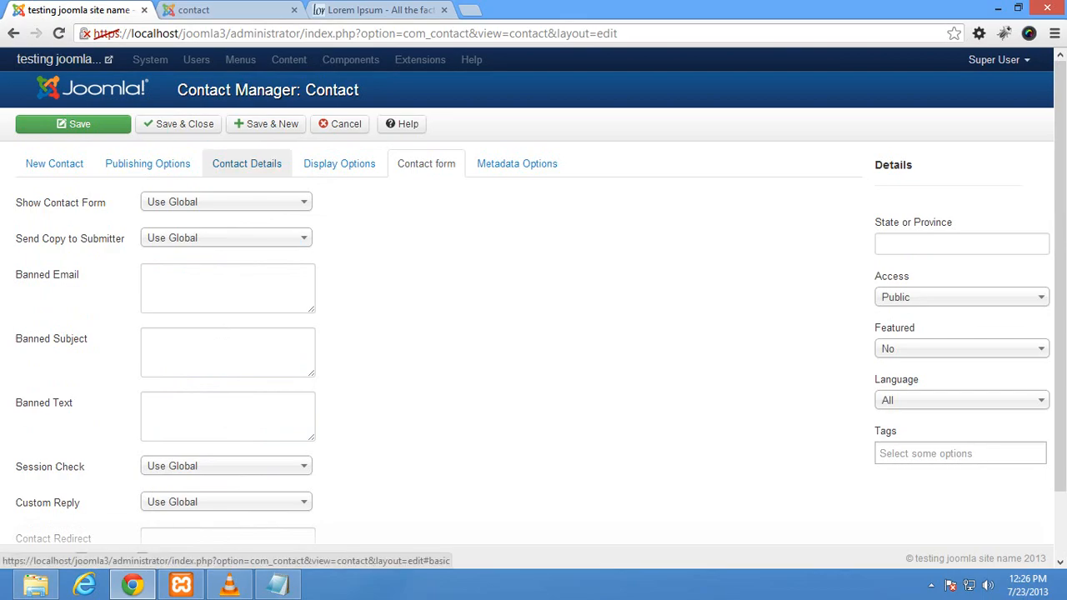
left_click(178, 124)
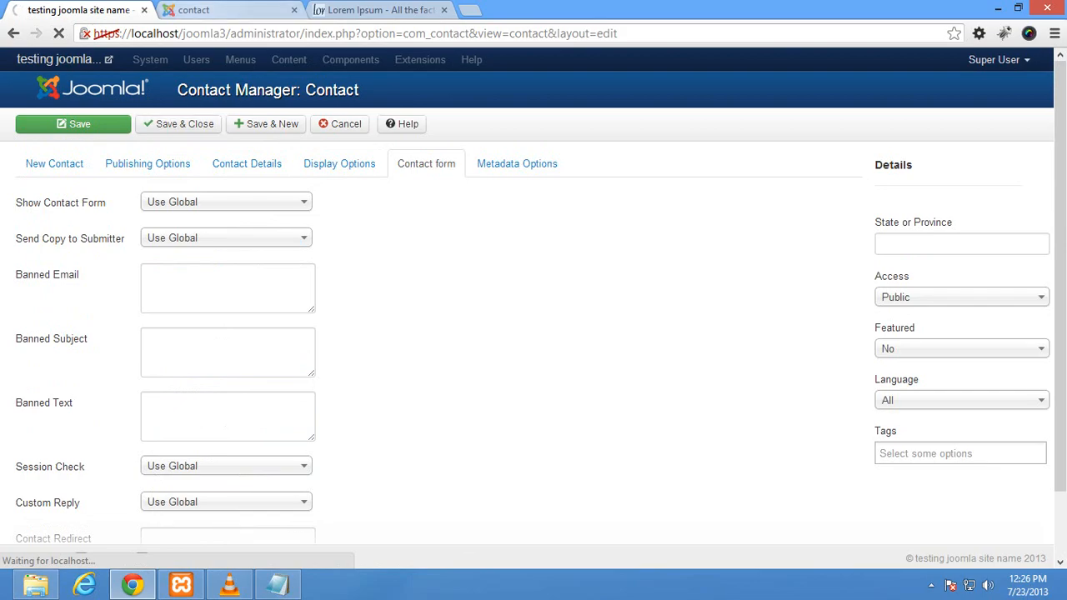
Step: Check the site's contact and home pages, then return to the administrator's Contacts list
left_click(217, 10)
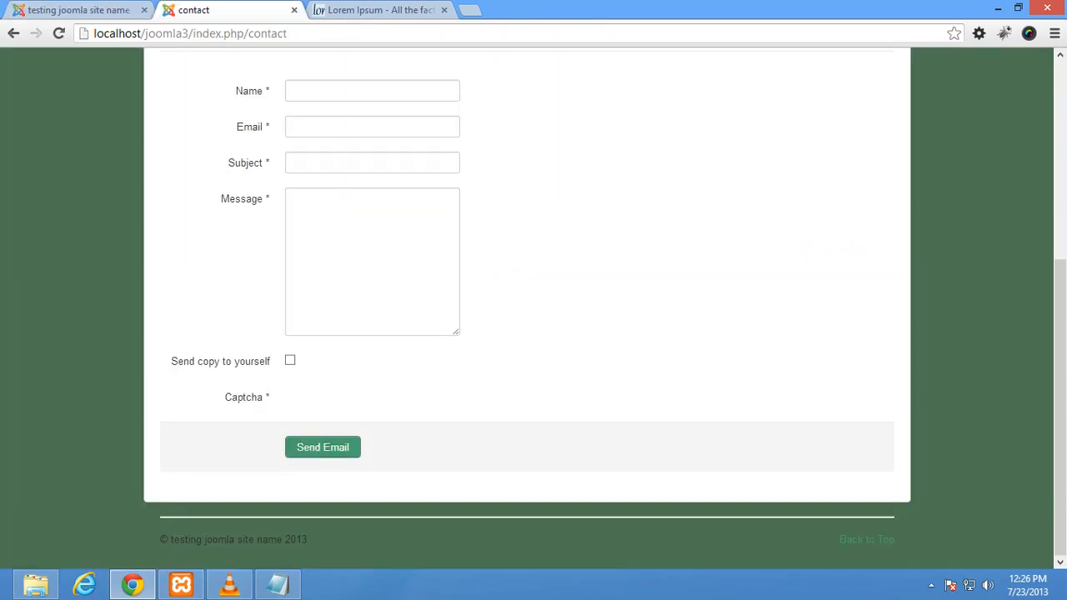
scroll(527, 308, "up", 4)
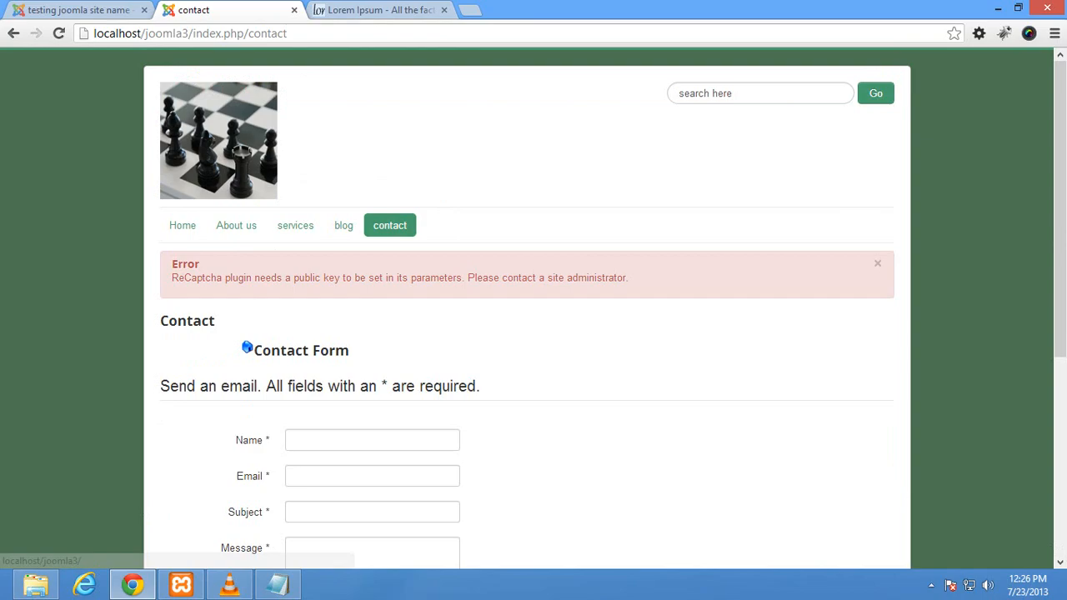
left_click(183, 225)
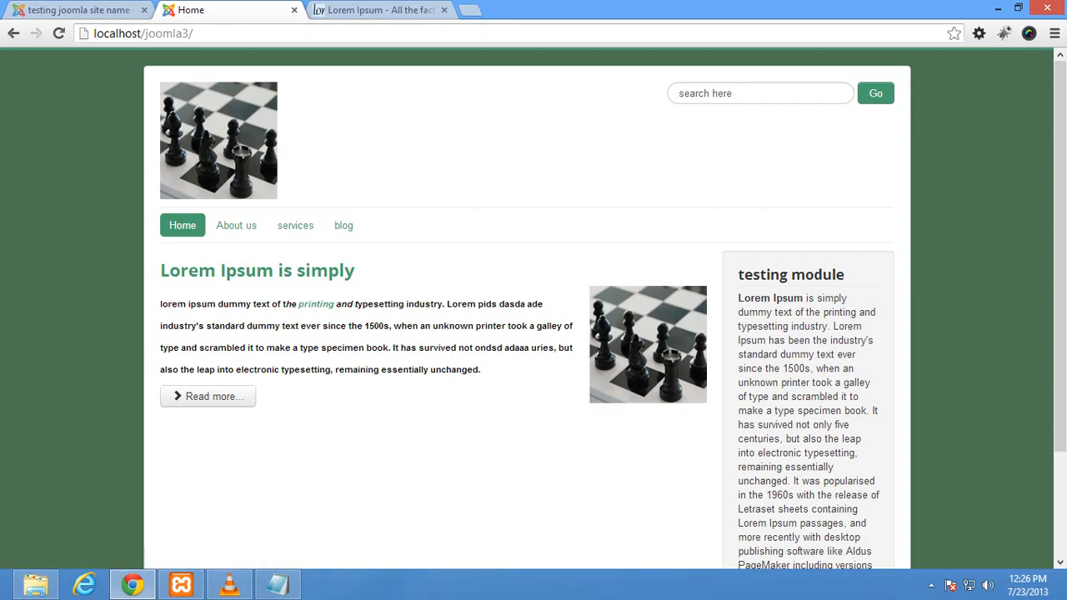
left_click(79, 10)
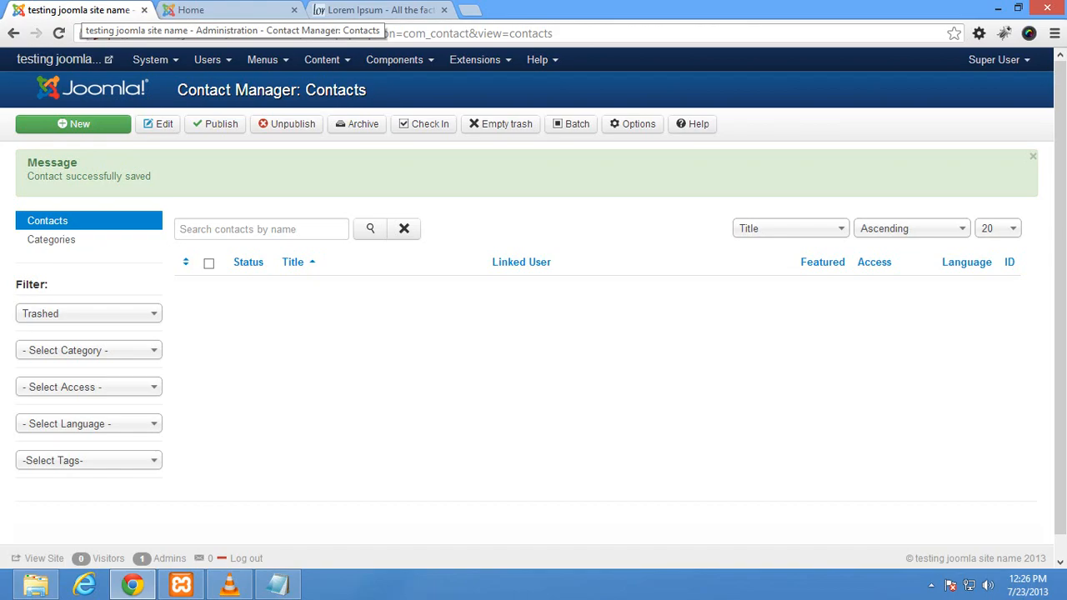
Step: Start a new Main Menu item of type Contacts > Single Contact
left_click(262, 59)
mouse_move(283, 119)
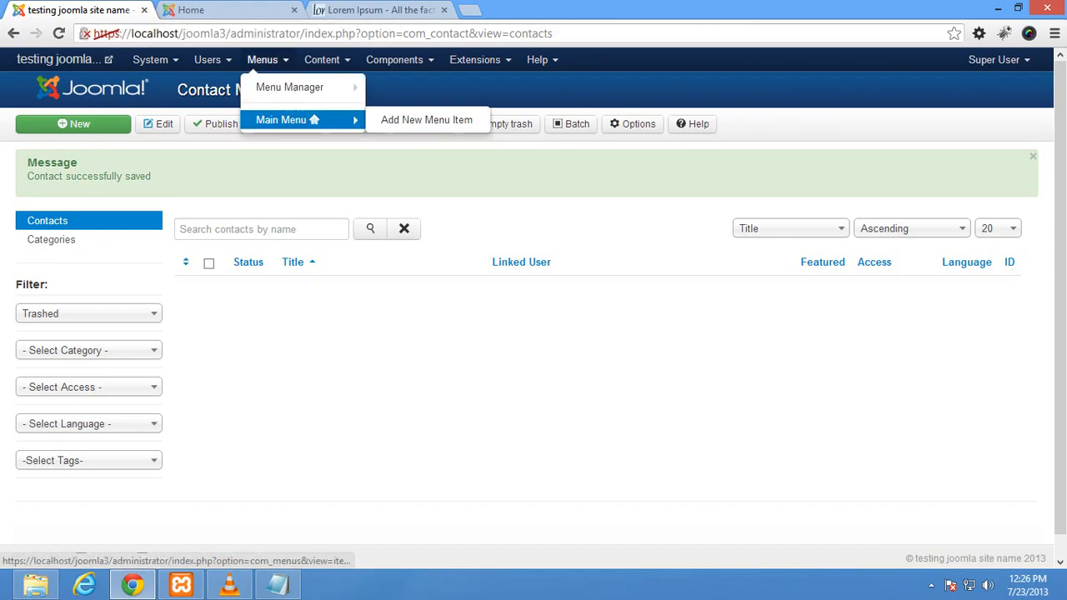
left_click(425, 119)
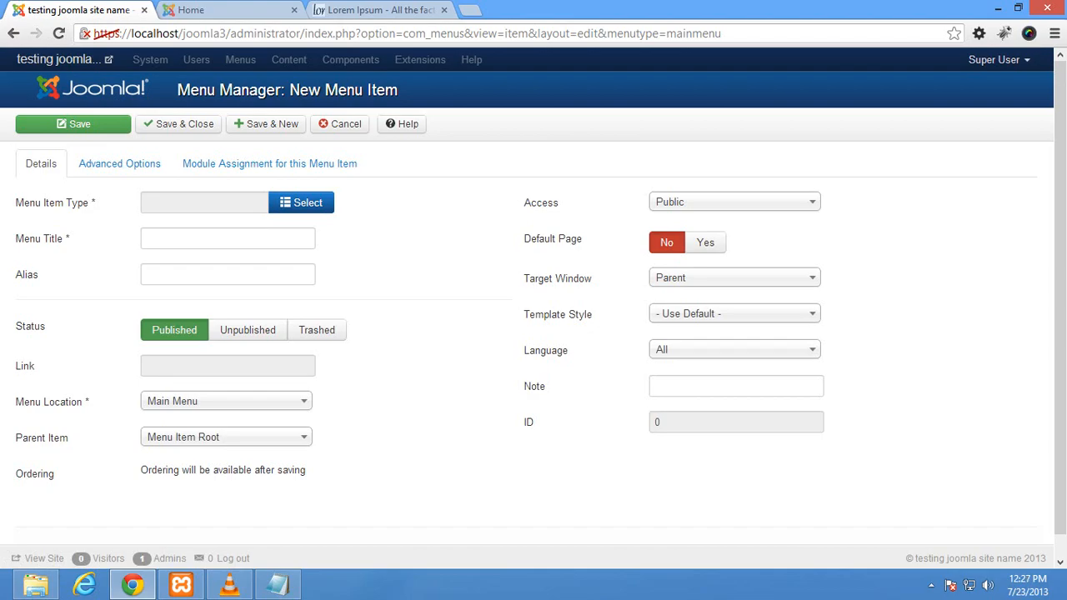
left_click(301, 202)
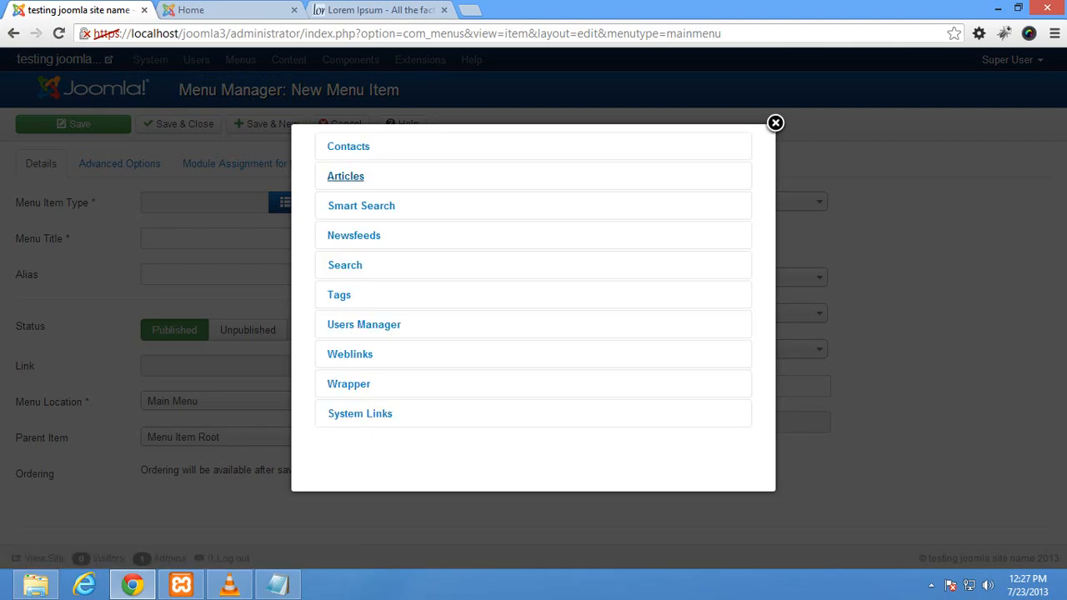
left_click(348, 147)
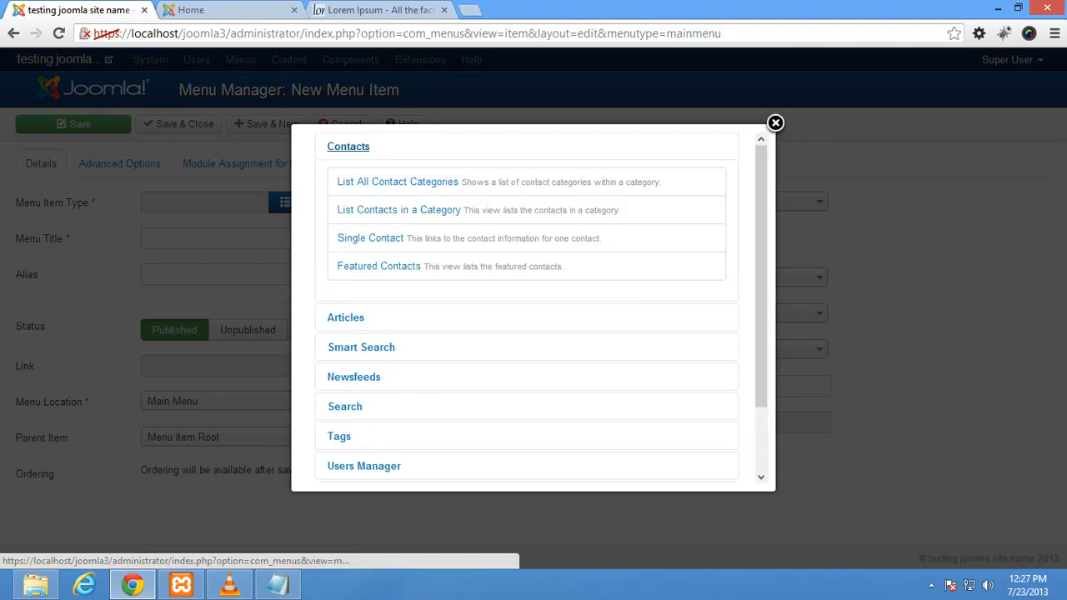
left_click(368, 238)
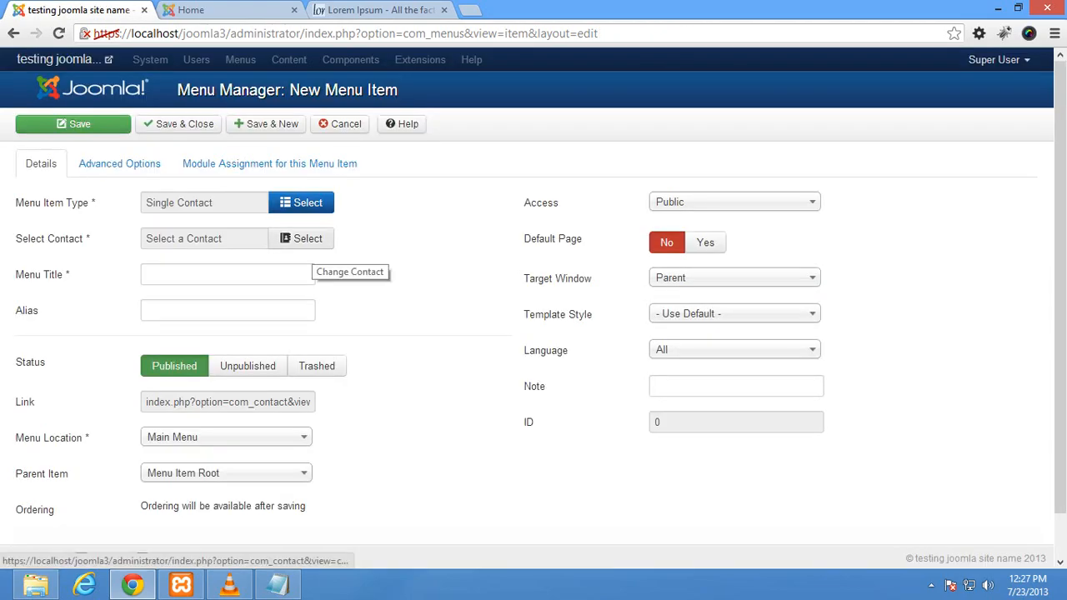
Step: Link the item to 'contact form', title it 'contact us', and save it
left_click(307, 238)
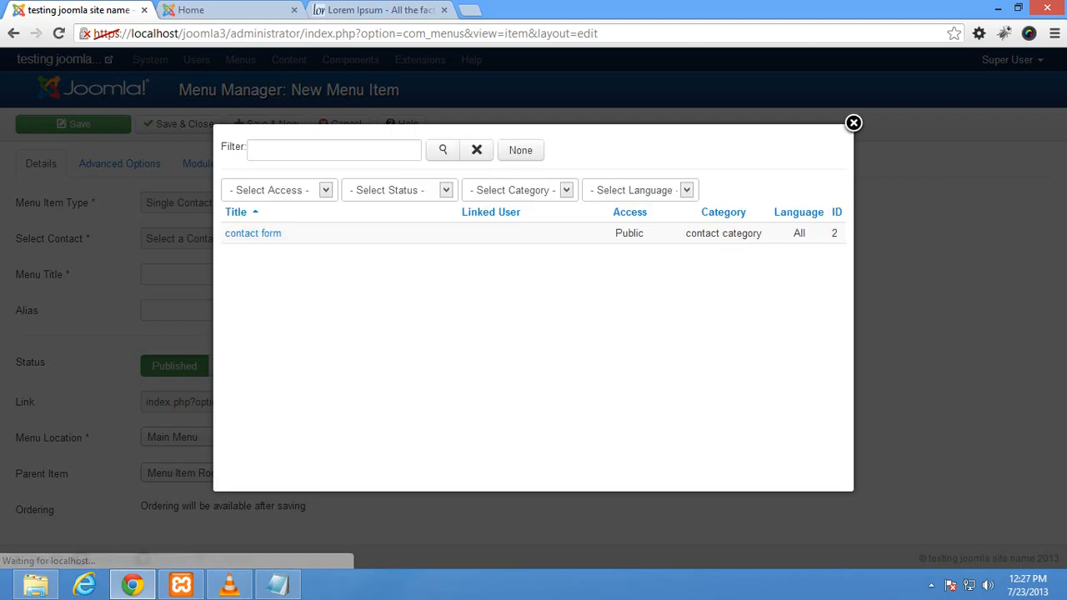
left_click(254, 233)
left_click(227, 274)
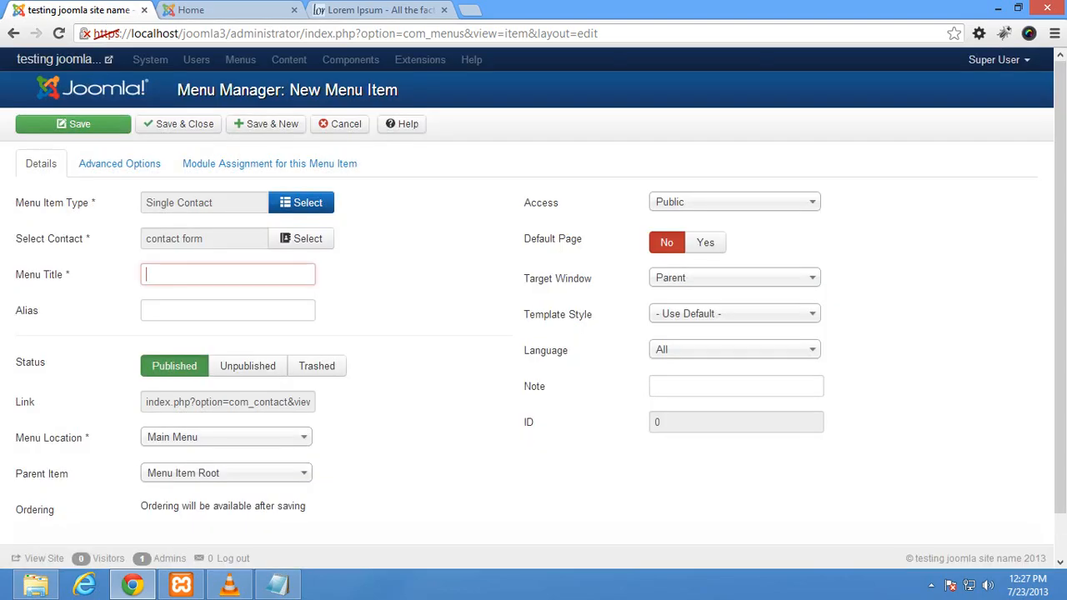
type("con")
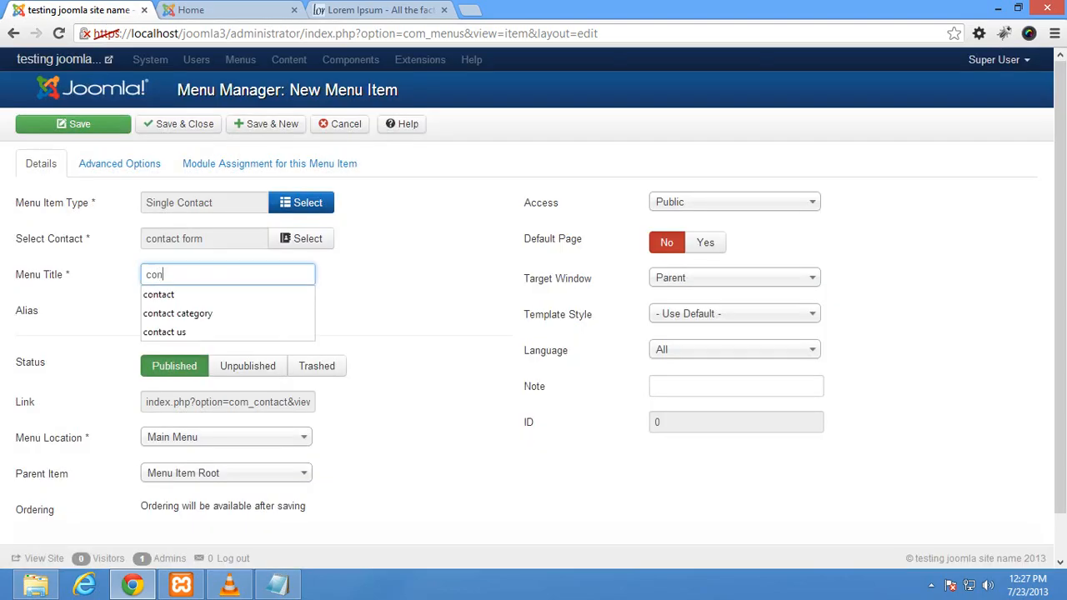
key("Down")
key("Return")
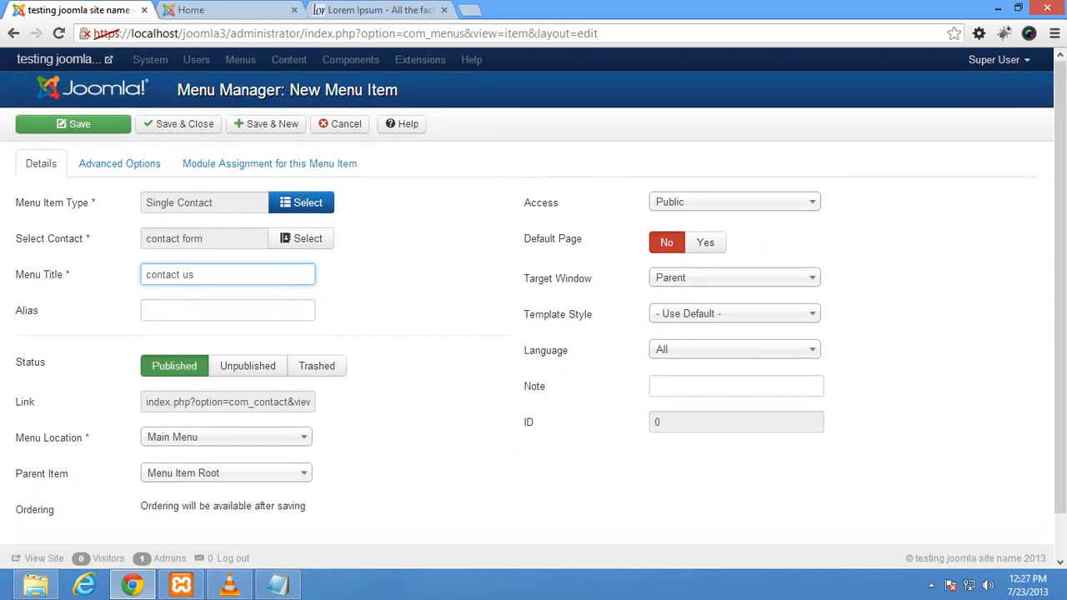
left_click(178, 123)
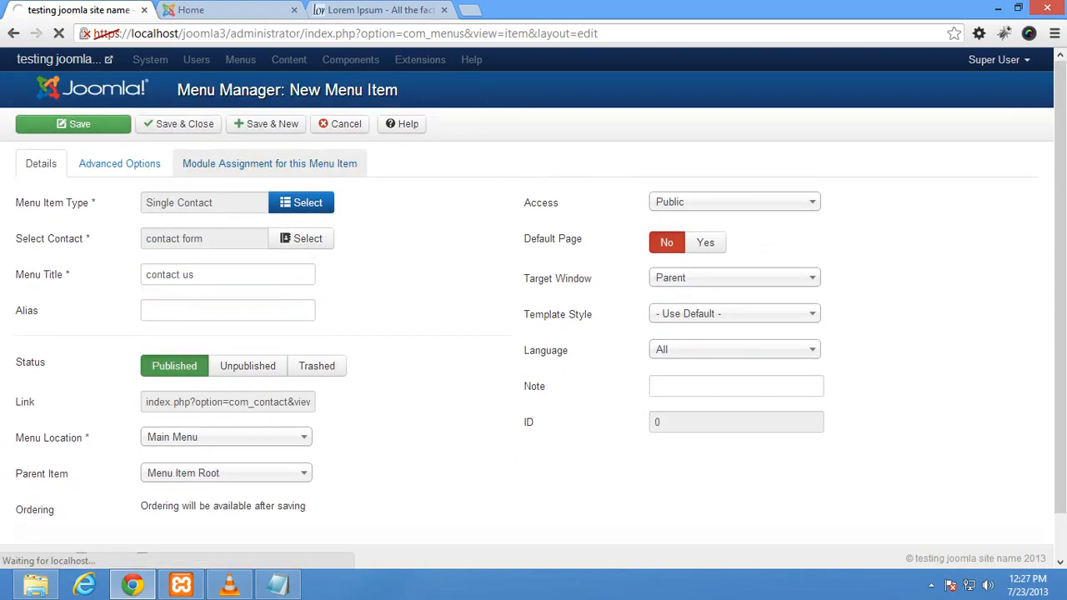
Step: Reload the site to see 'contact us' give 404 Contact not found, then reopen Components > Contacts
left_click(224, 10)
left_click(58, 33)
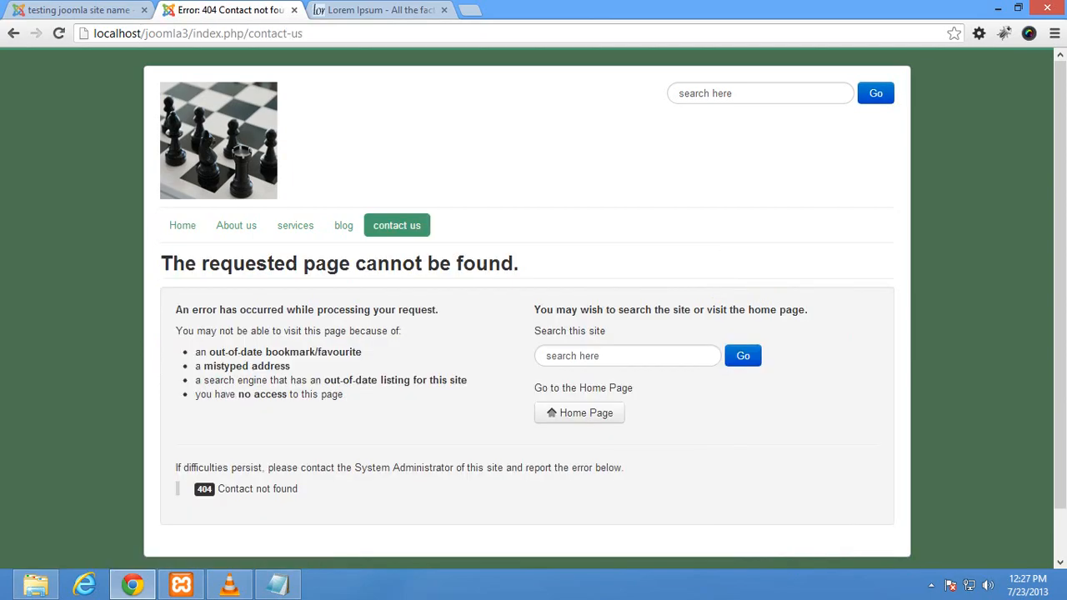
left_click(78, 10)
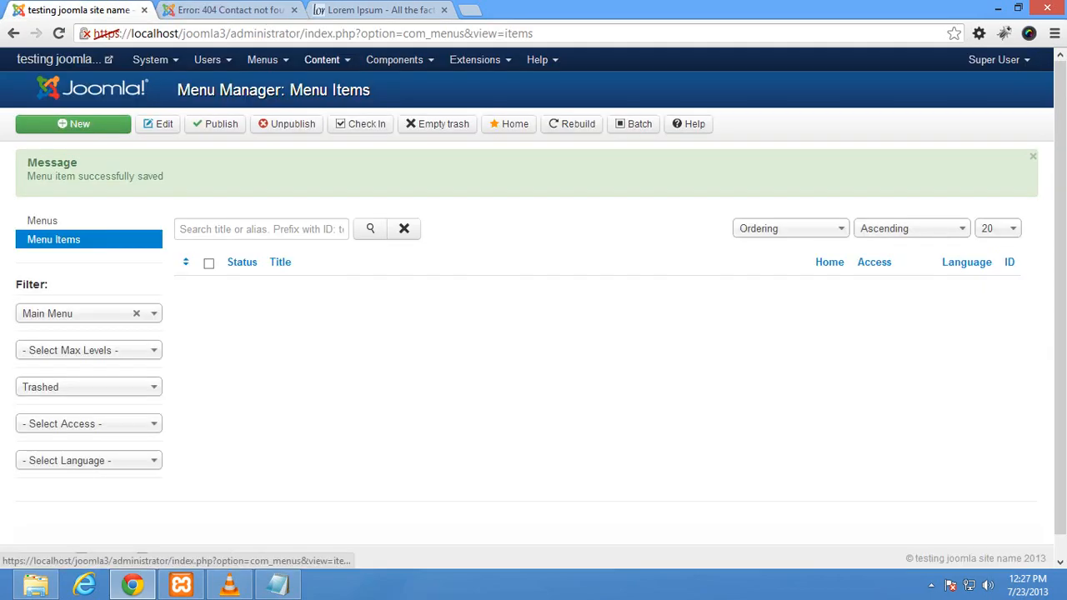
left_click(322, 60)
left_click(395, 60)
mouse_move(408, 106)
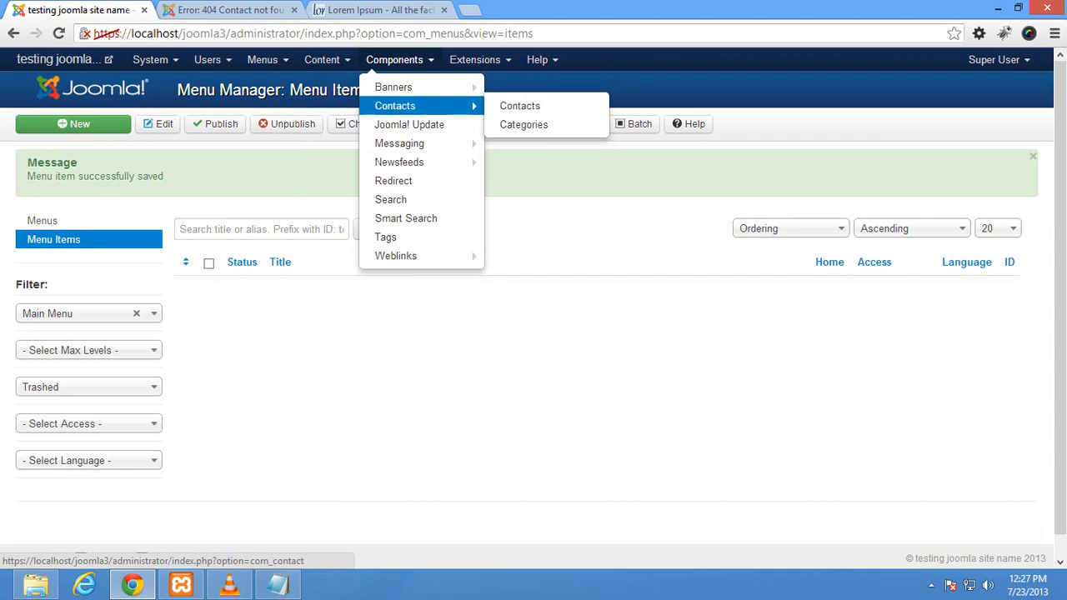
left_click(519, 106)
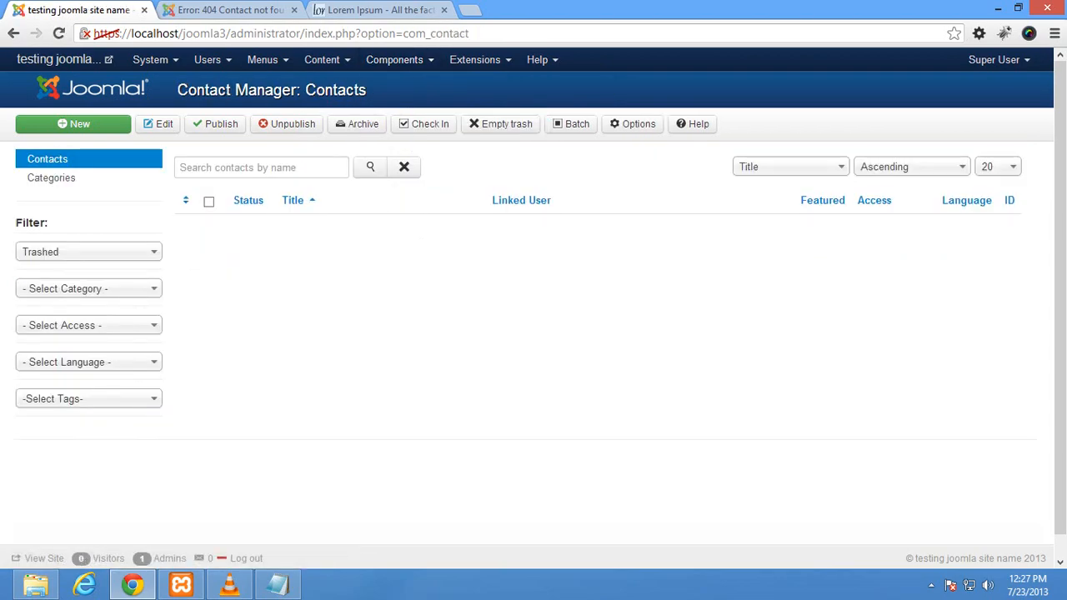
Step: Filter contacts by Unpublished, publish 'contact form', then reload the site's contact us page
left_click(73, 124)
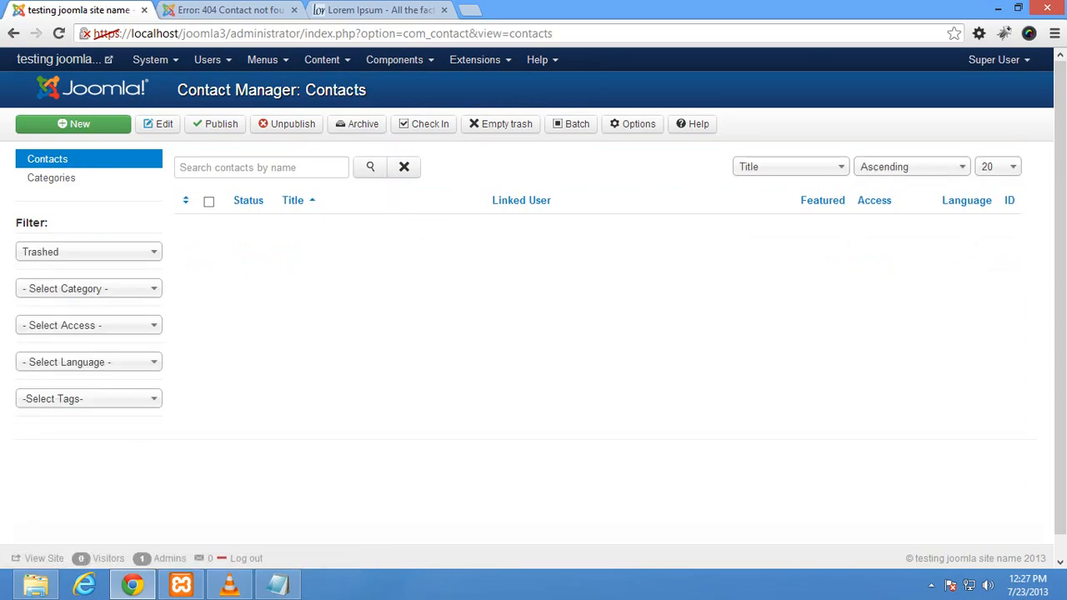
left_click(88, 252)
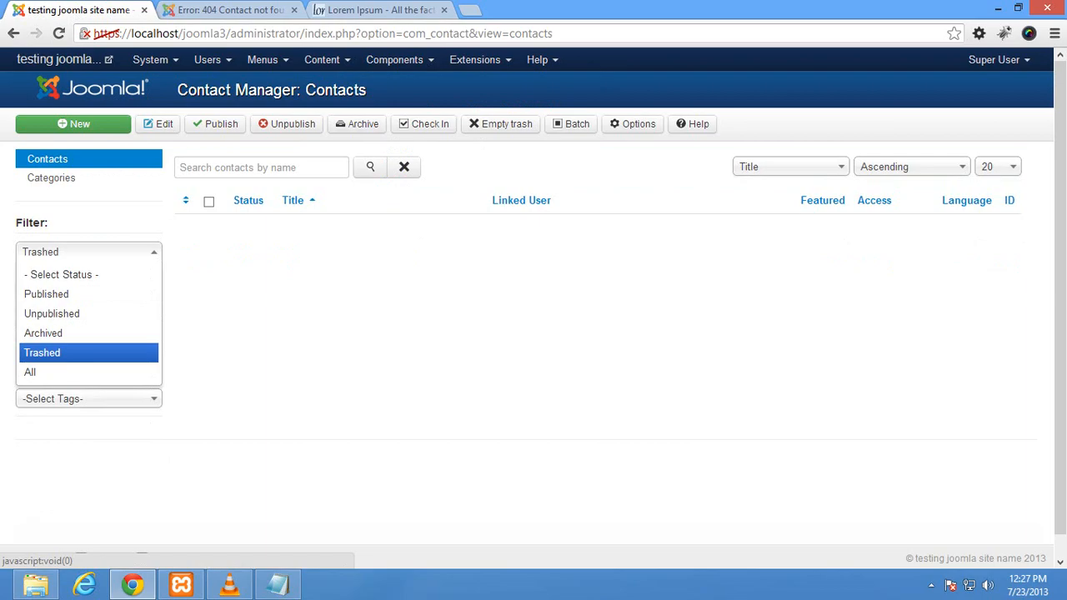
left_click(50, 314)
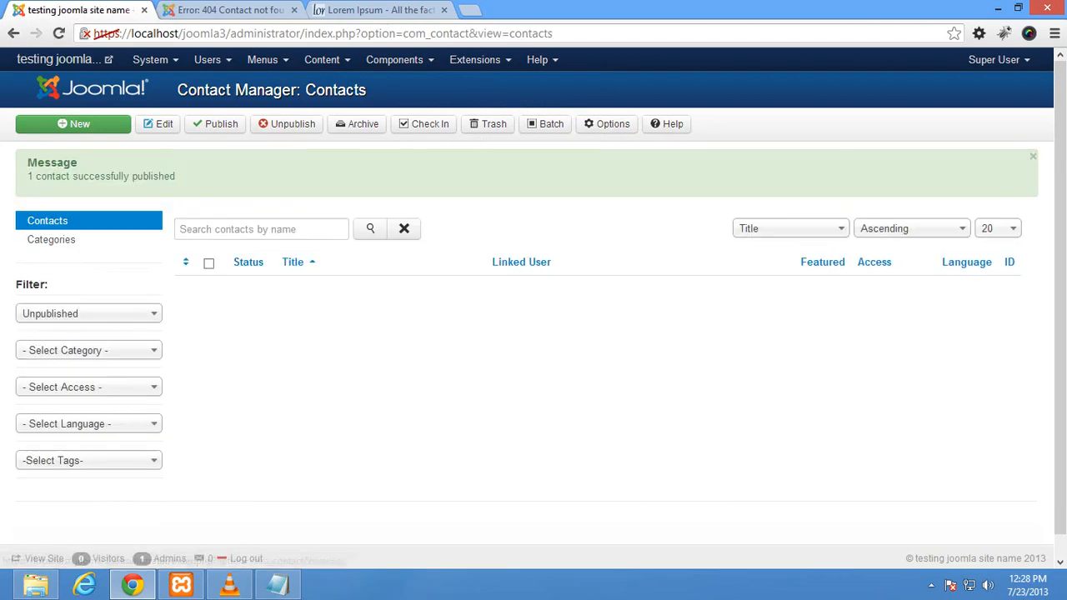
left_click(89, 314)
left_click(50, 355)
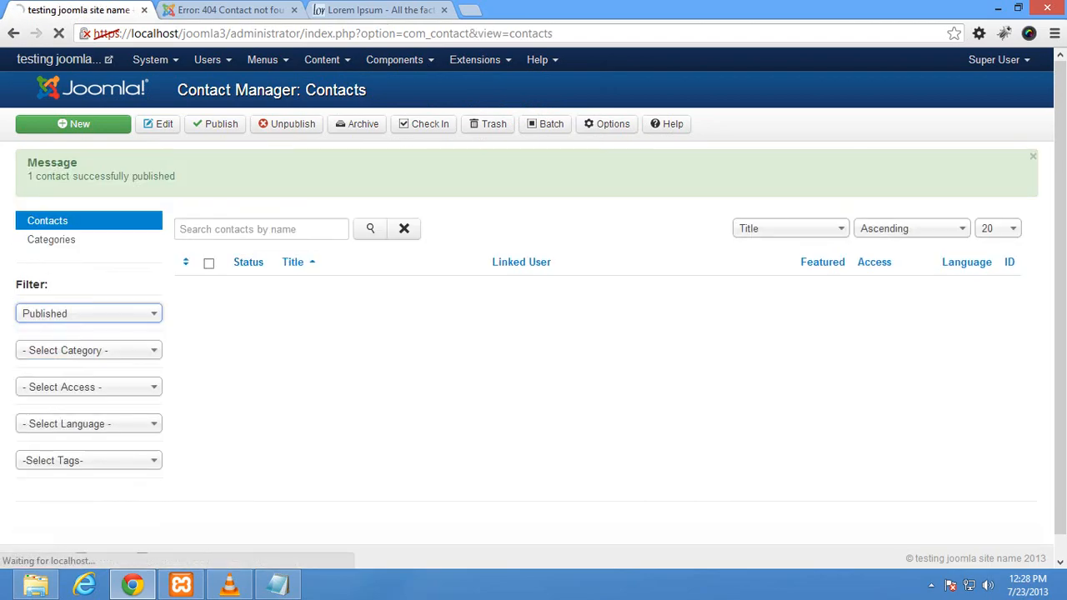
key("ctrl+Tab")
left_click(60, 34)
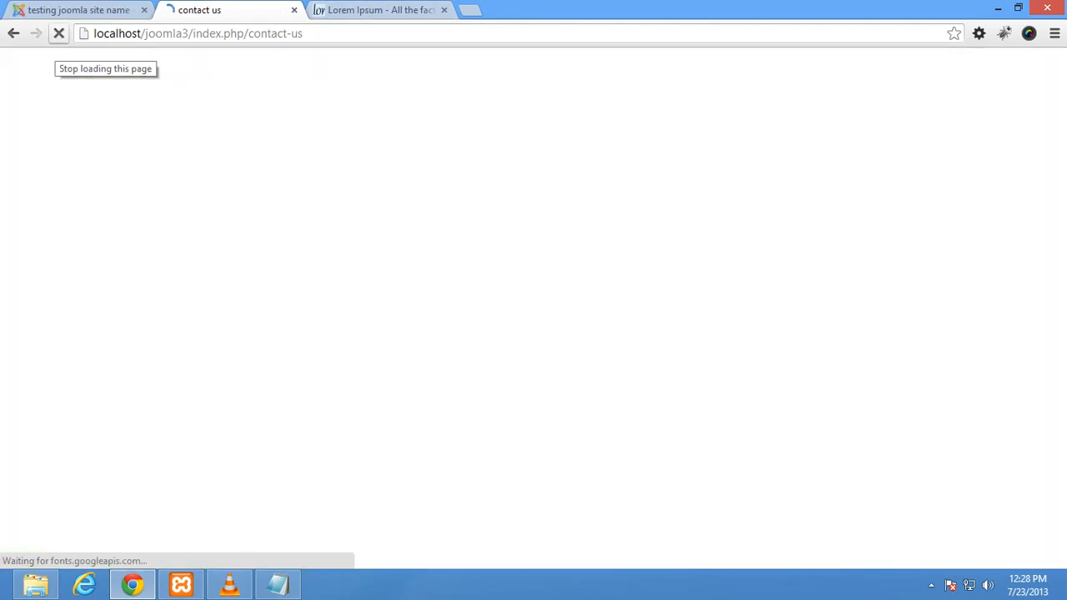
Step: Expand the Contact Form on the site's contact page to see the ReCaptcha public-key error, then return to the administrator
scroll(527, 333, "down", 2)
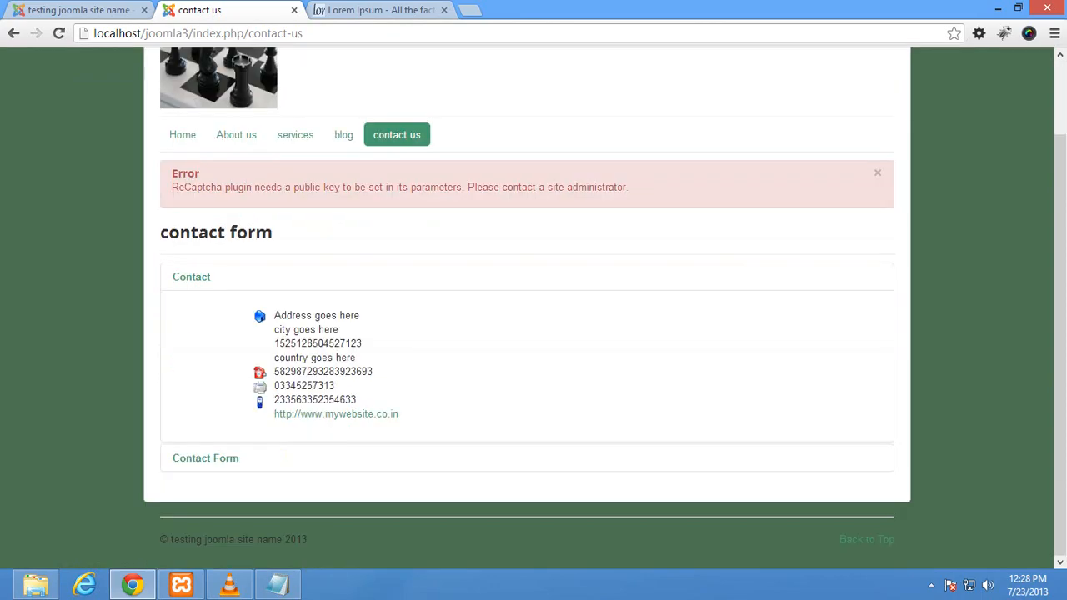
left_click(205, 458)
scroll(527, 333, "down", 5)
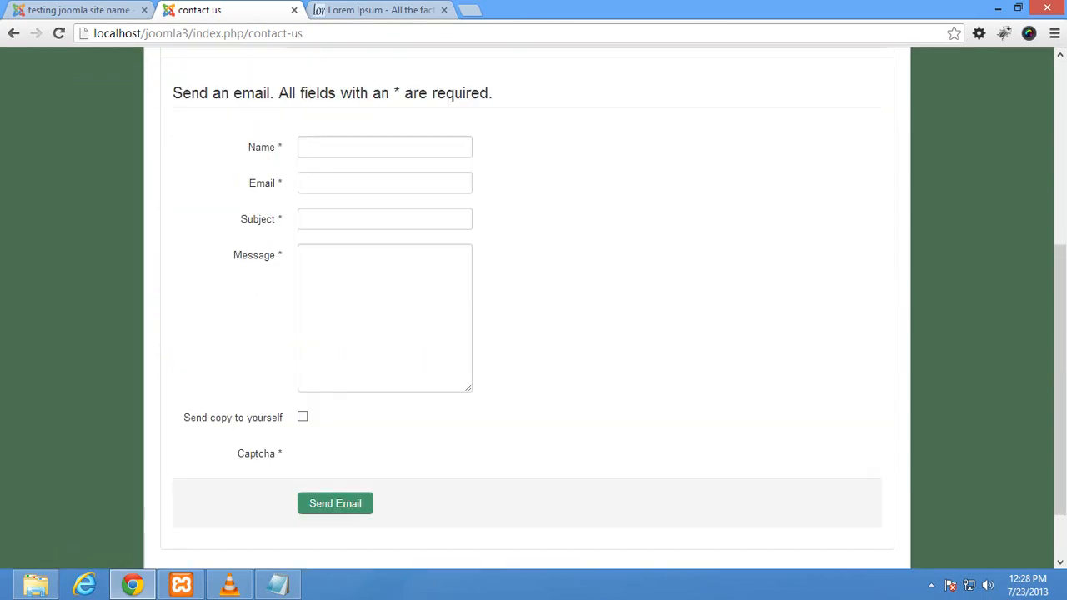
scroll(527, 333, "up", 5)
scroll(527, 333, "up", 1)
scroll(527, 334, "down", 5)
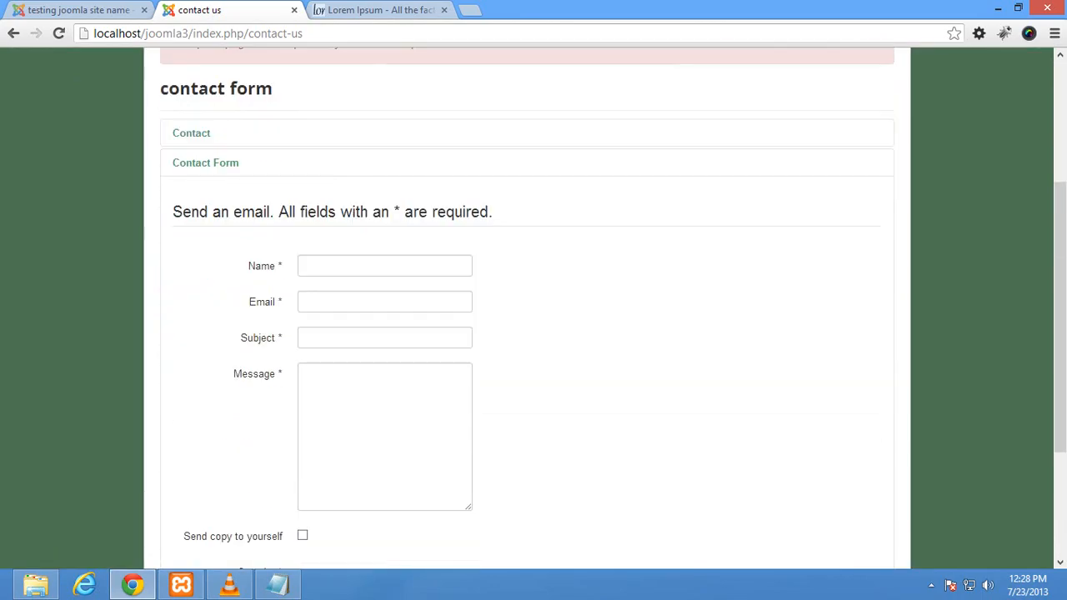
scroll(526, 333, "up", 3)
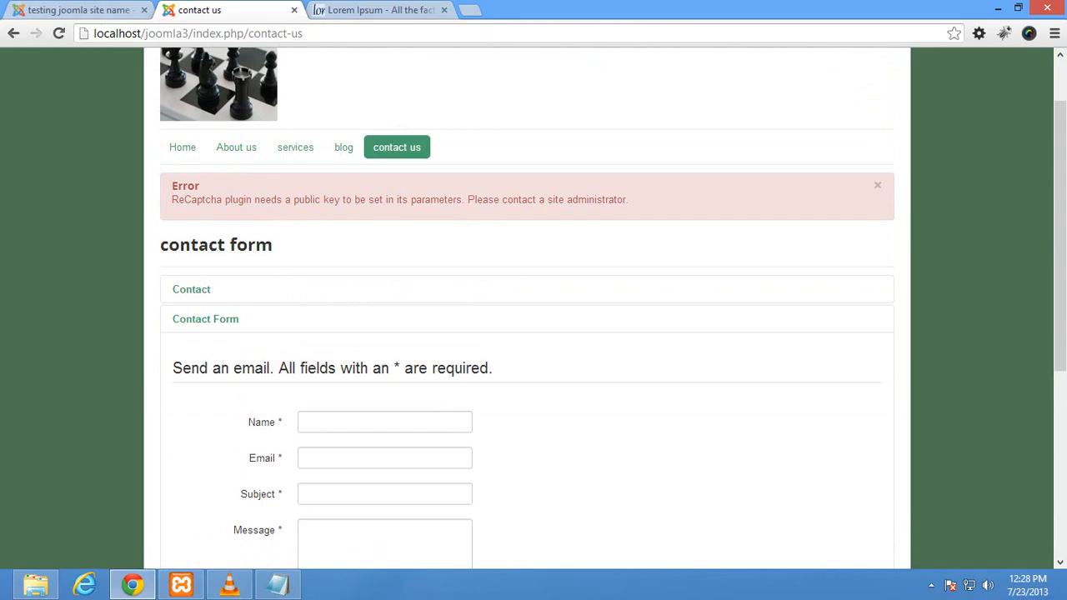
left_click(80, 10)
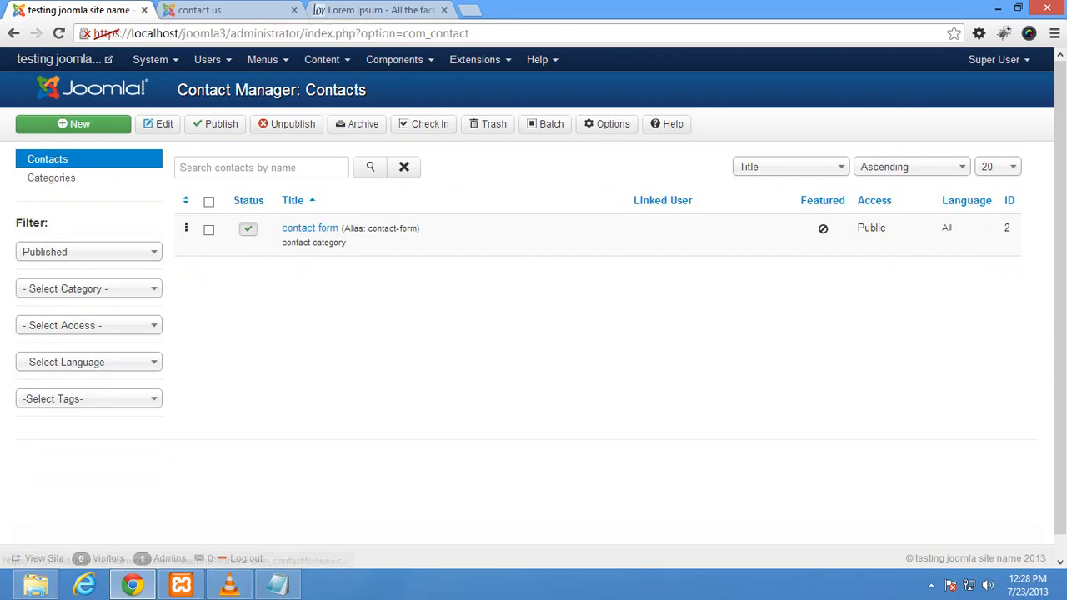
Step: In the Contacts options' Form settings, set Allow Captcha on Contact to '- None Selected -' and save
left_click(607, 123)
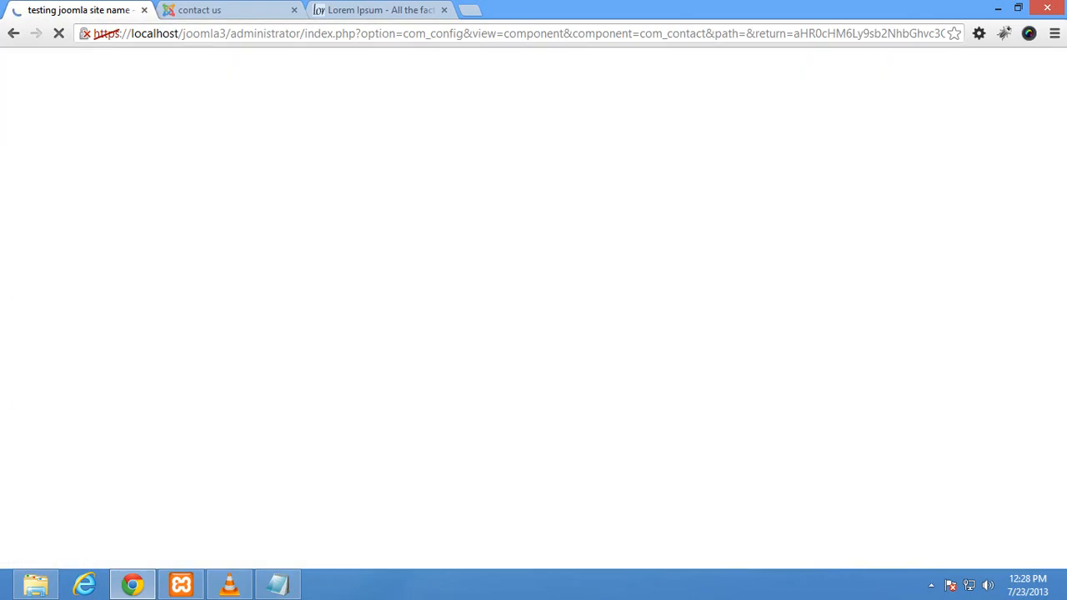
left_click(199, 10)
left_click(75, 10)
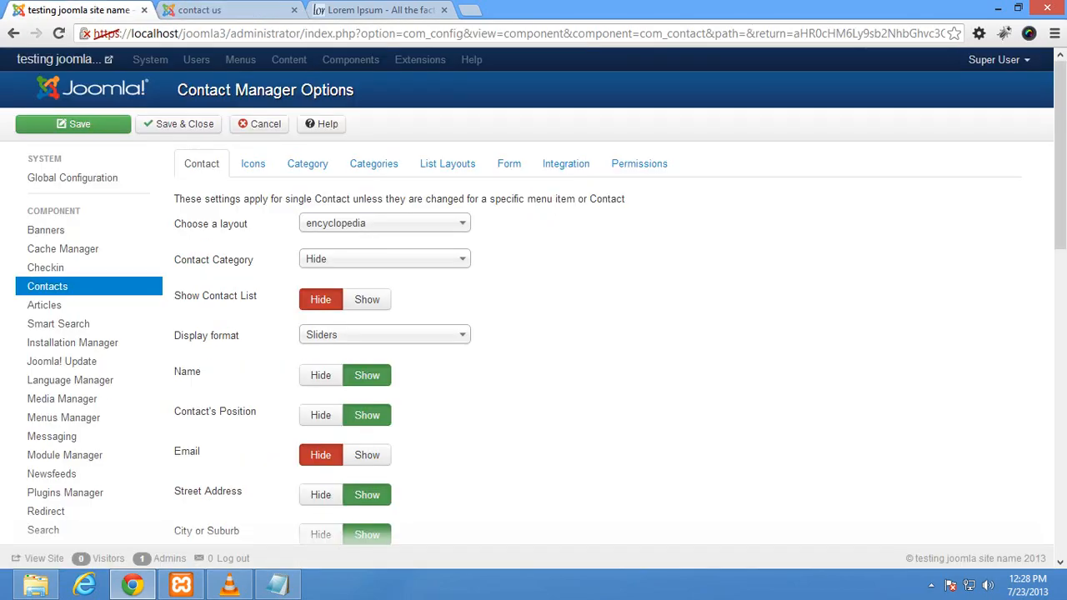
left_click(509, 163)
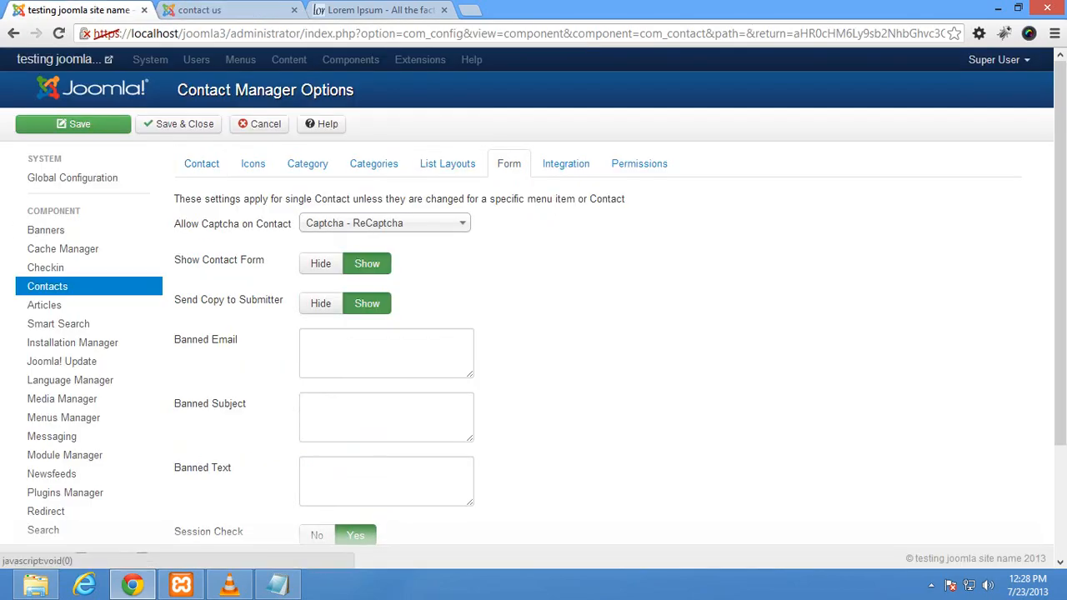
left_click(383, 222)
left_click(342, 245)
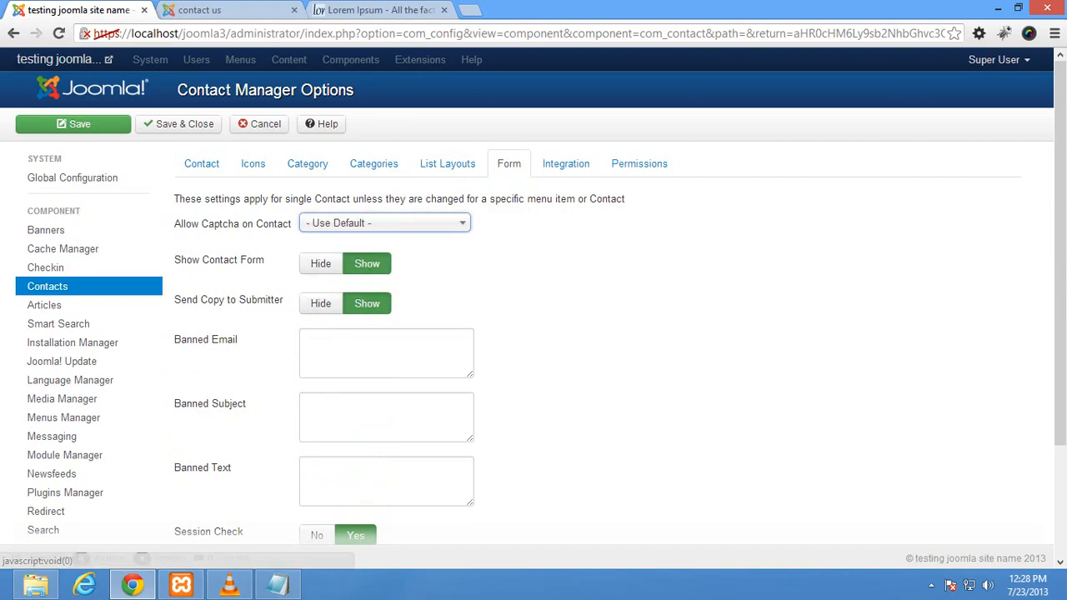
left_click(383, 223)
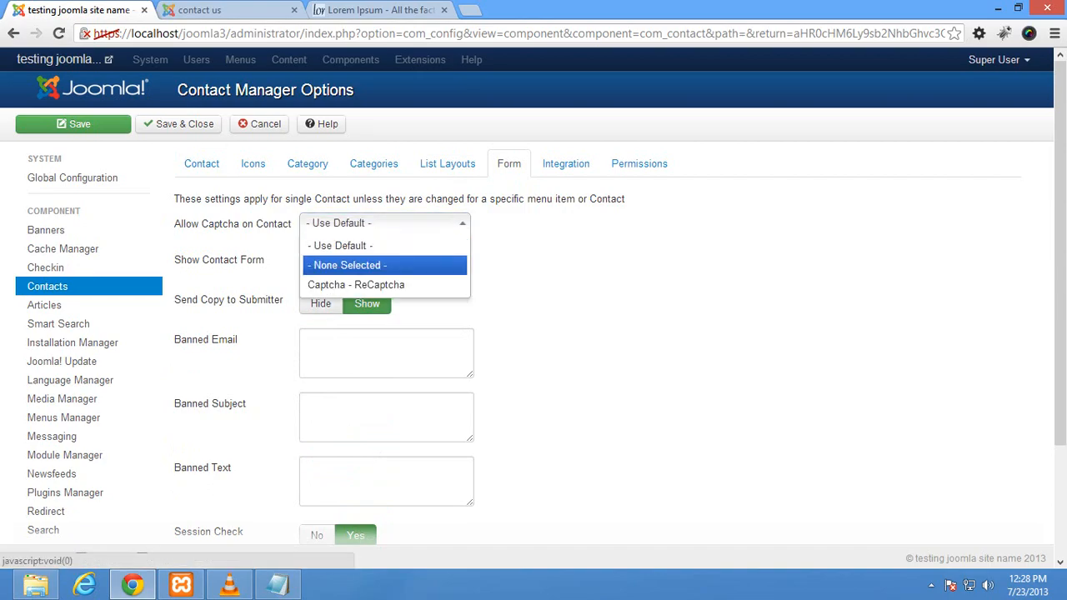
left_click(346, 264)
scroll(534, 334, "down", 3)
scroll(533, 334, "up", 3)
left_click(72, 123)
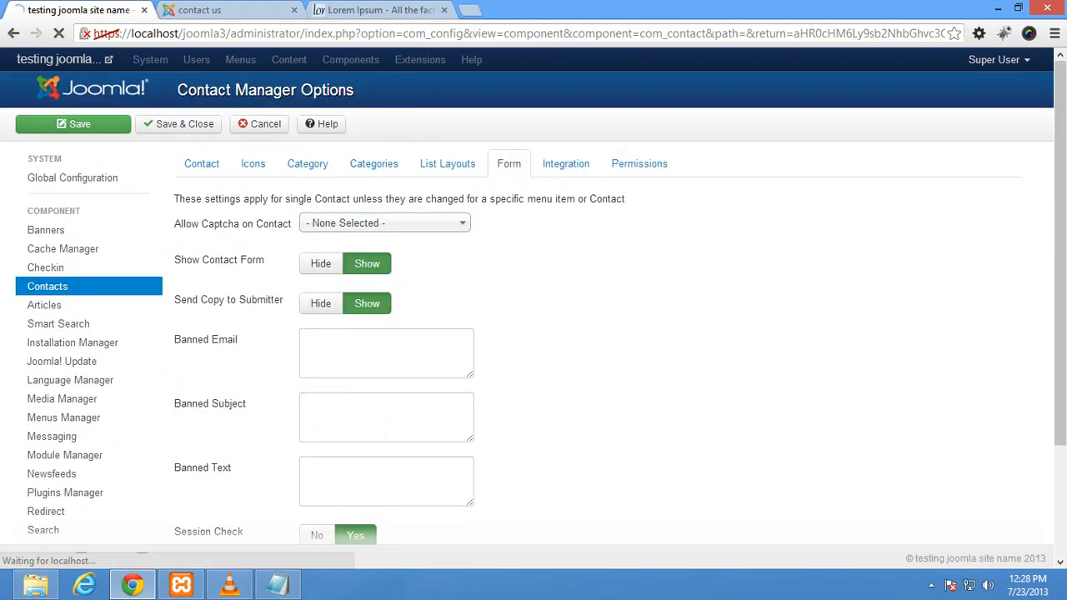
Step: Reload the contact page and expand the Contact Form and Contact sections to confirm the captcha error is gone
left_click(200, 10)
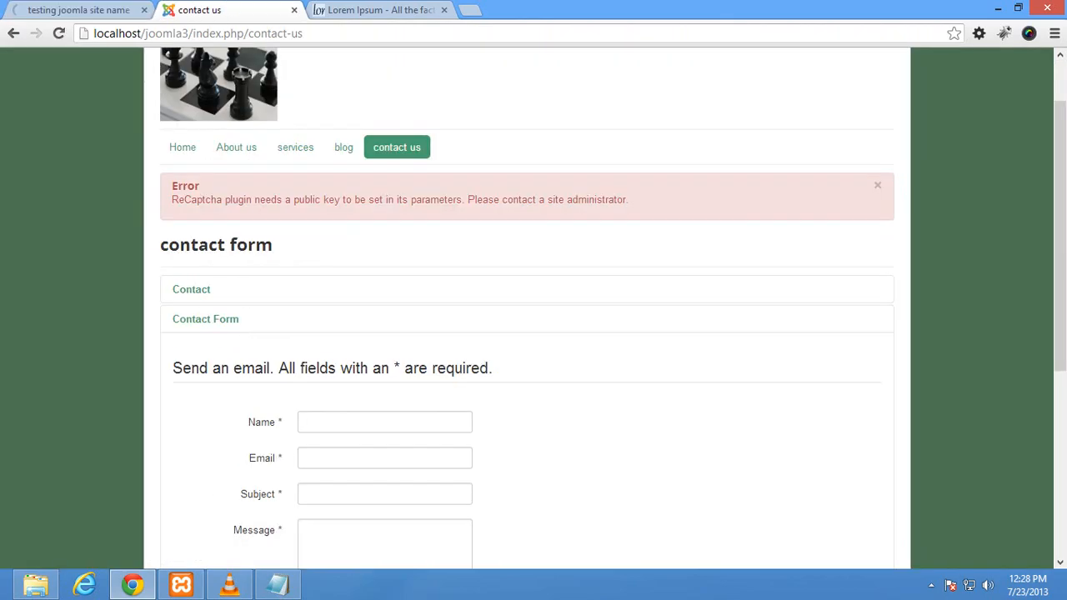
left_click(58, 34)
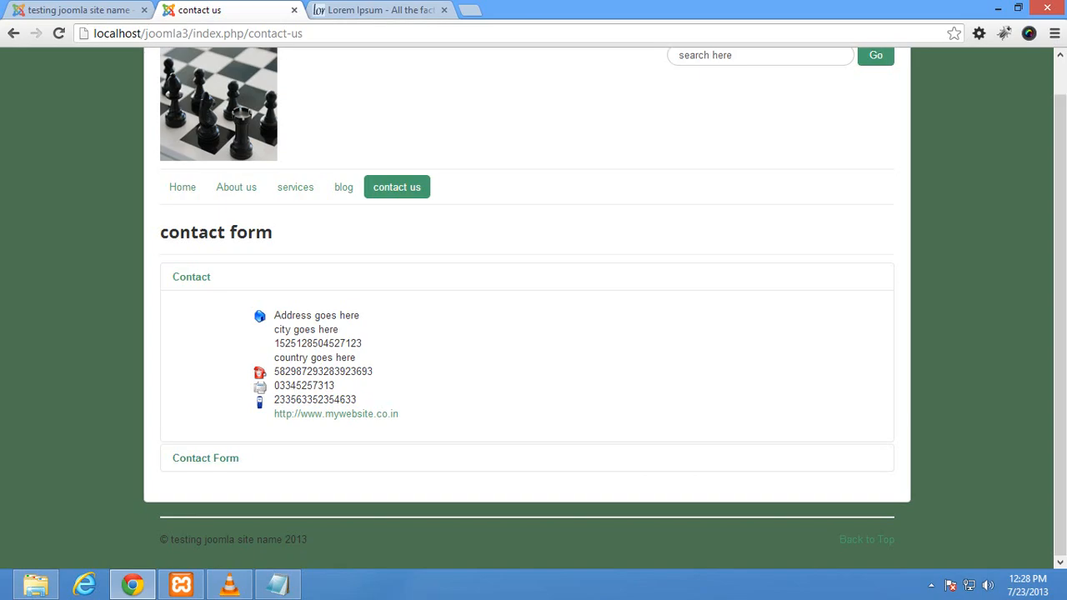
left_click(205, 458)
scroll(526, 309, "down", 3)
scroll(527, 309, "up", 4)
left_click(191, 315)
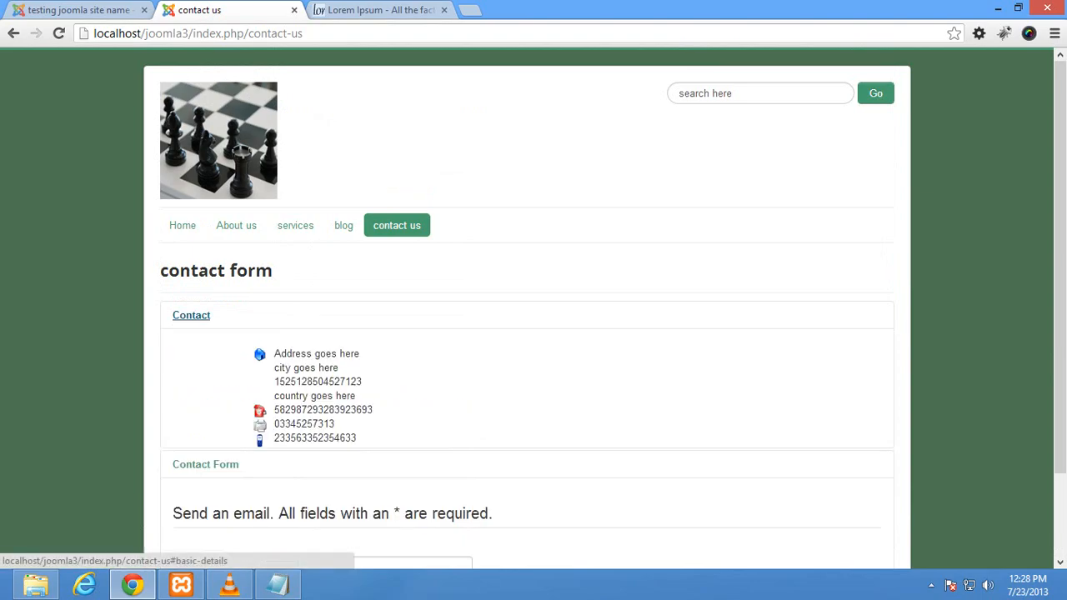
left_click(75, 10)
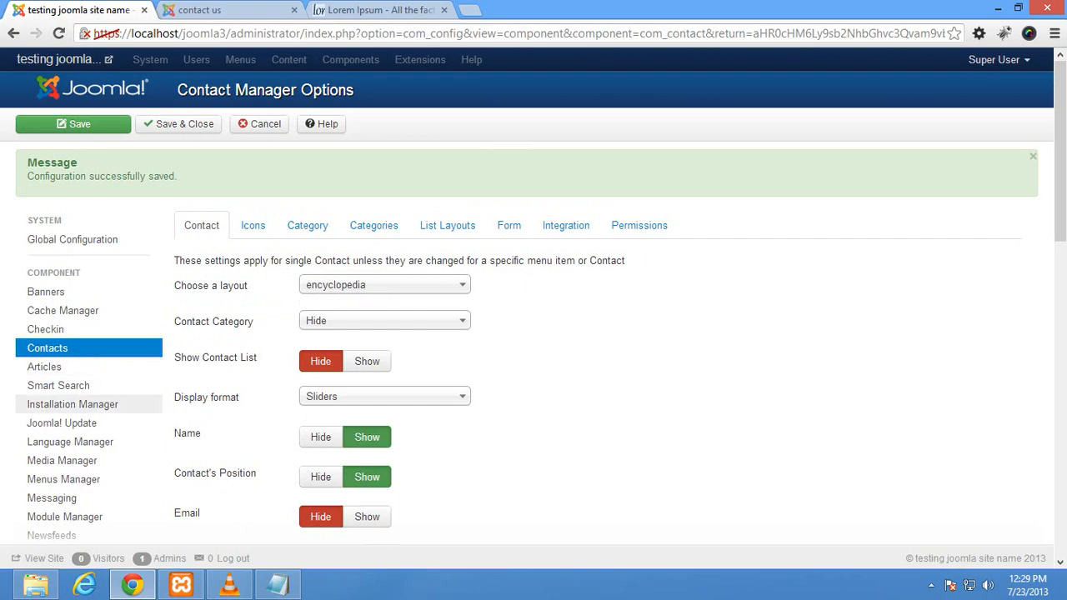
Step: Set the contact Display format to Plain and save the options
left_click_drag(222, 398, 174, 398)
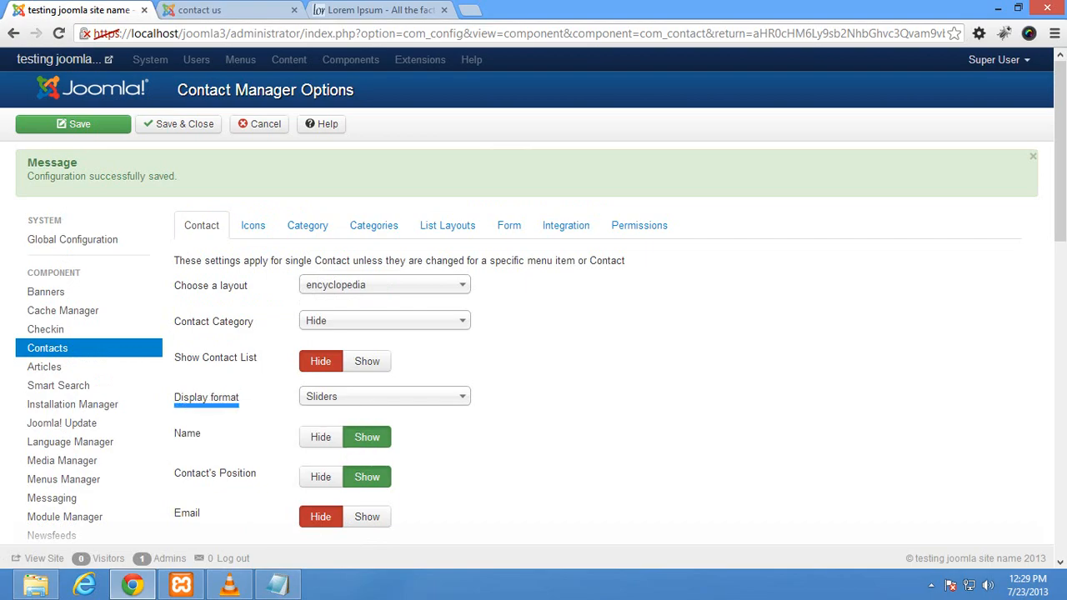
left_click(384, 397)
key("Down")
key("Down")
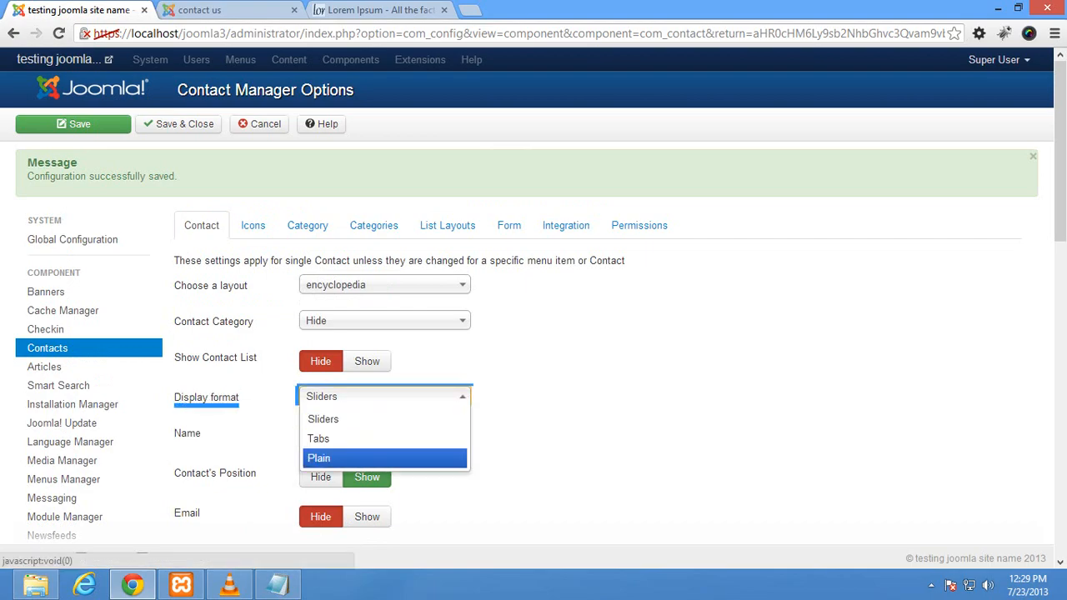
key("Return")
left_click(73, 124)
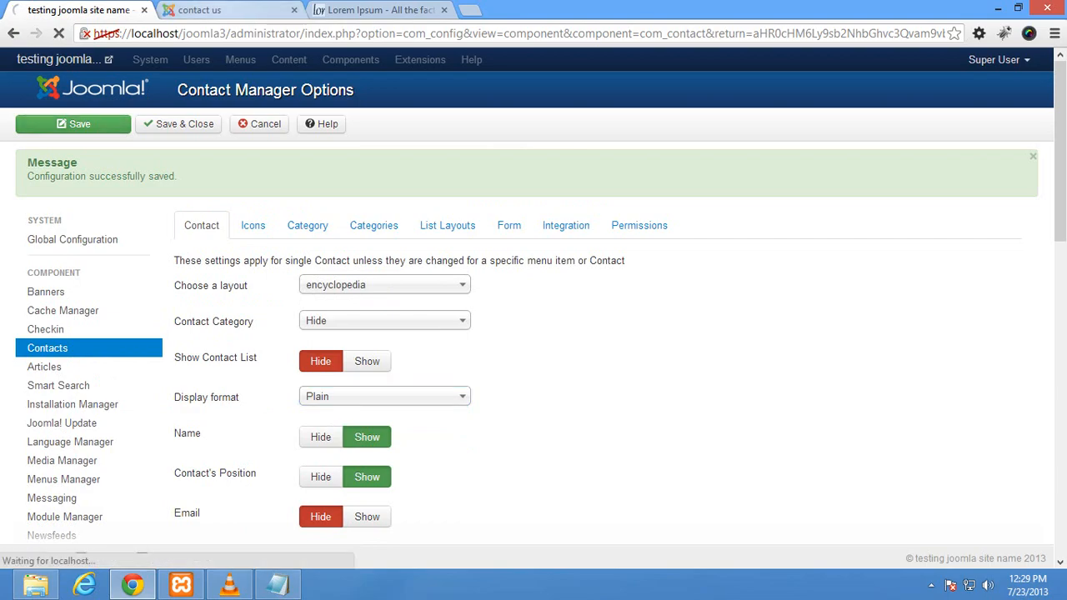
Step: Reload the contact page with F5 to see details and form laid out plainly
key("ctrl+Tab")
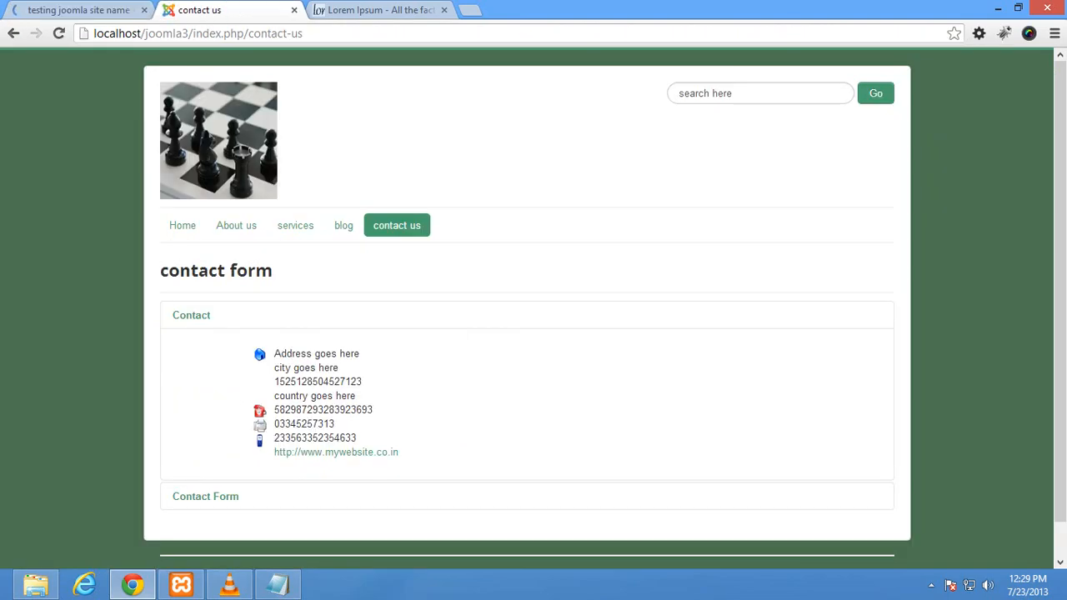
key("F5")
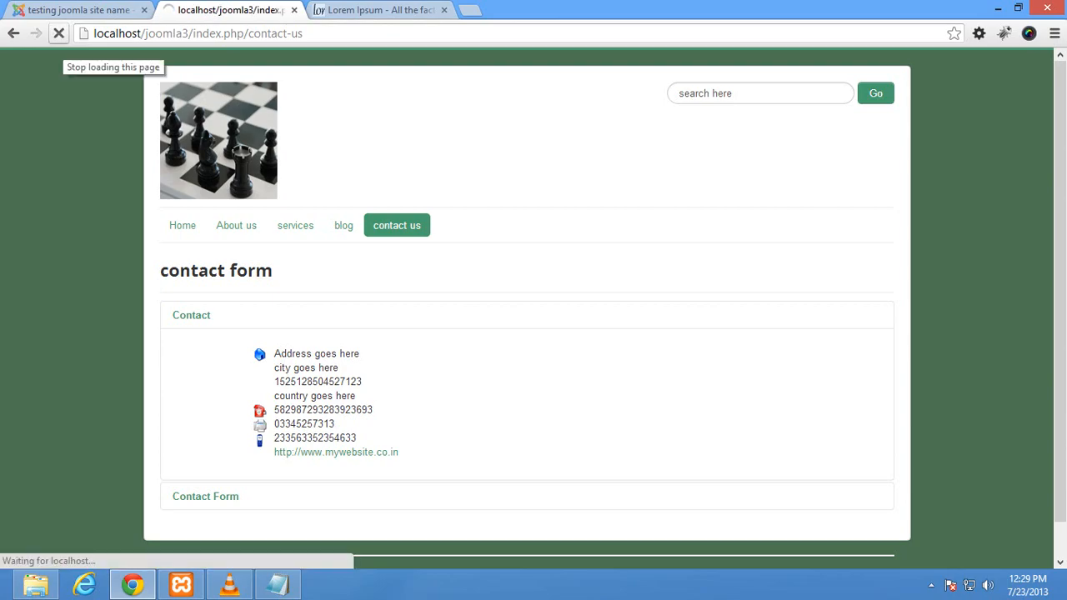
left_click_drag(215, 310, 160, 310)
left_click_drag(255, 462, 160, 463)
Step: Change the contact Display format to Tabs and save the options
scroll(166, 462, "down", 3)
scroll(527, 308, "down", 3)
left_click(77, 10)
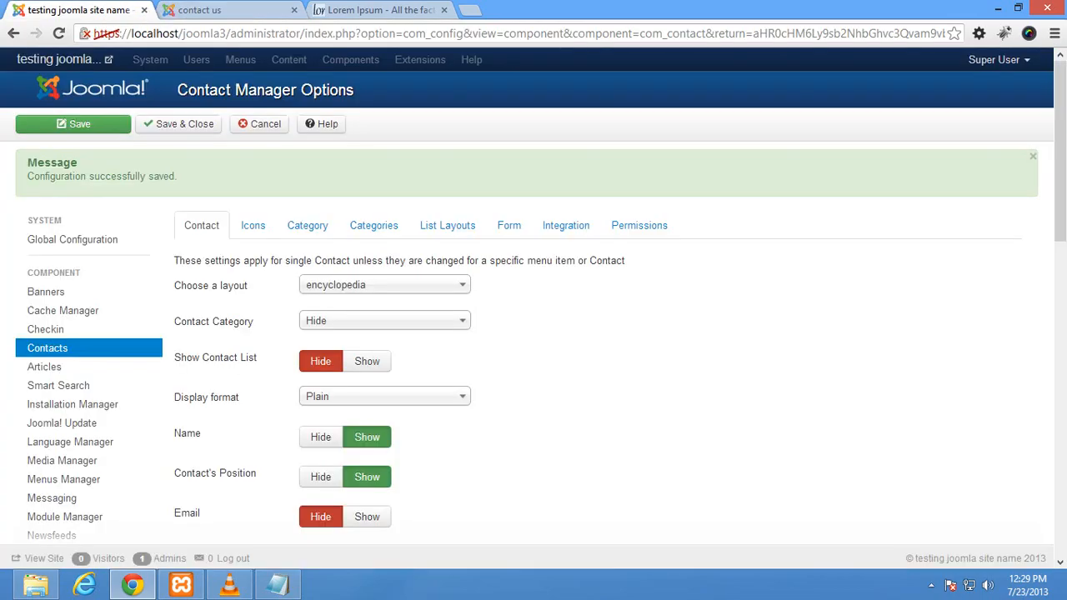
left_click(384, 396)
left_click(333, 439)
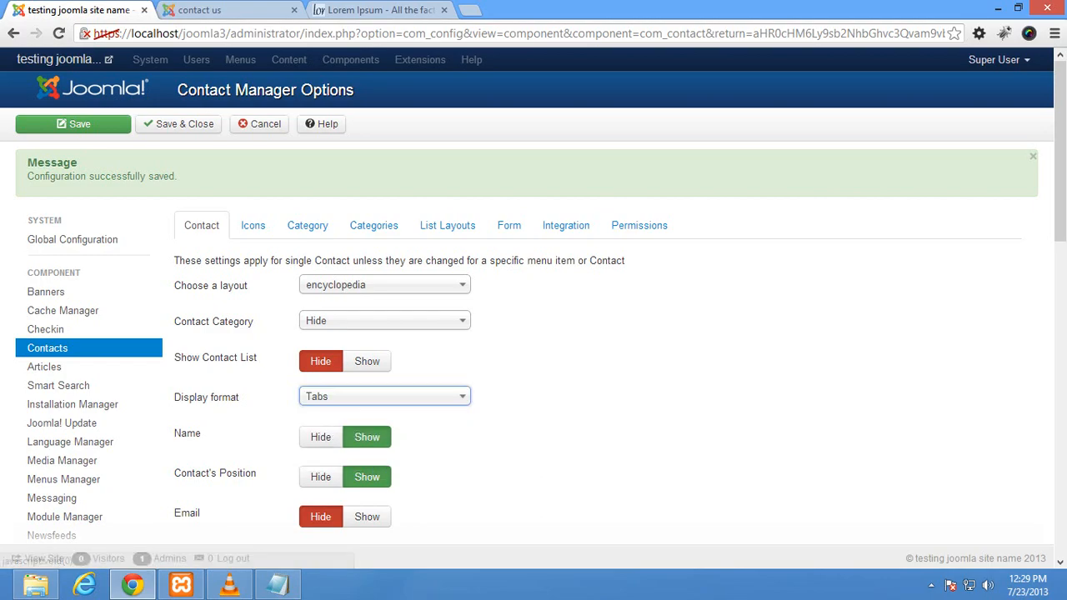
left_click(80, 123)
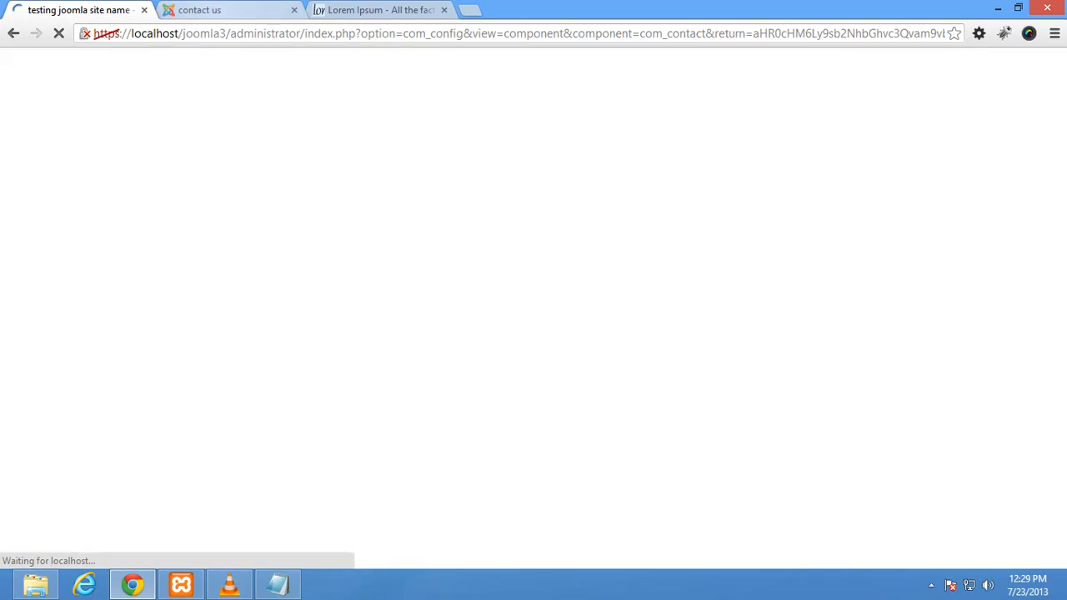
Step: Reload the contact page and switch between the Contact Form and Contact tabs
left_click(218, 10)
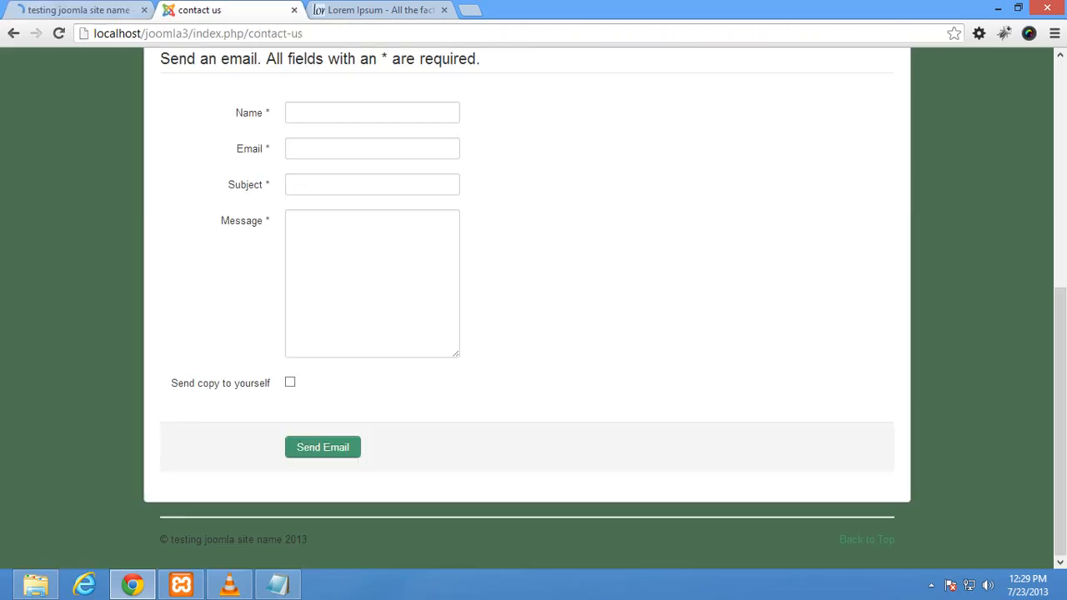
left_click(58, 33)
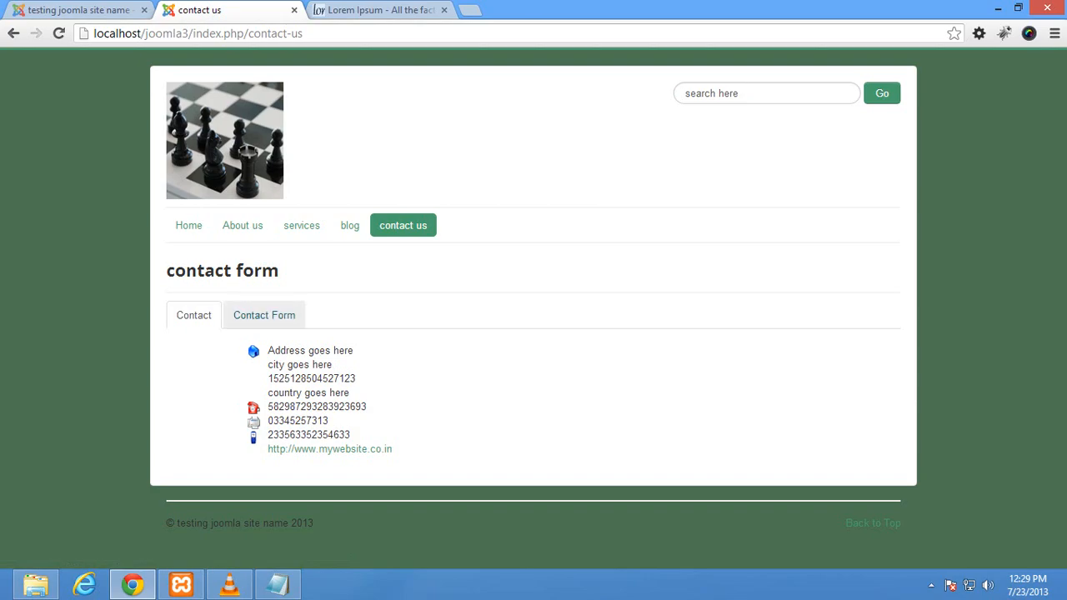
left_click(264, 315)
left_click(194, 315)
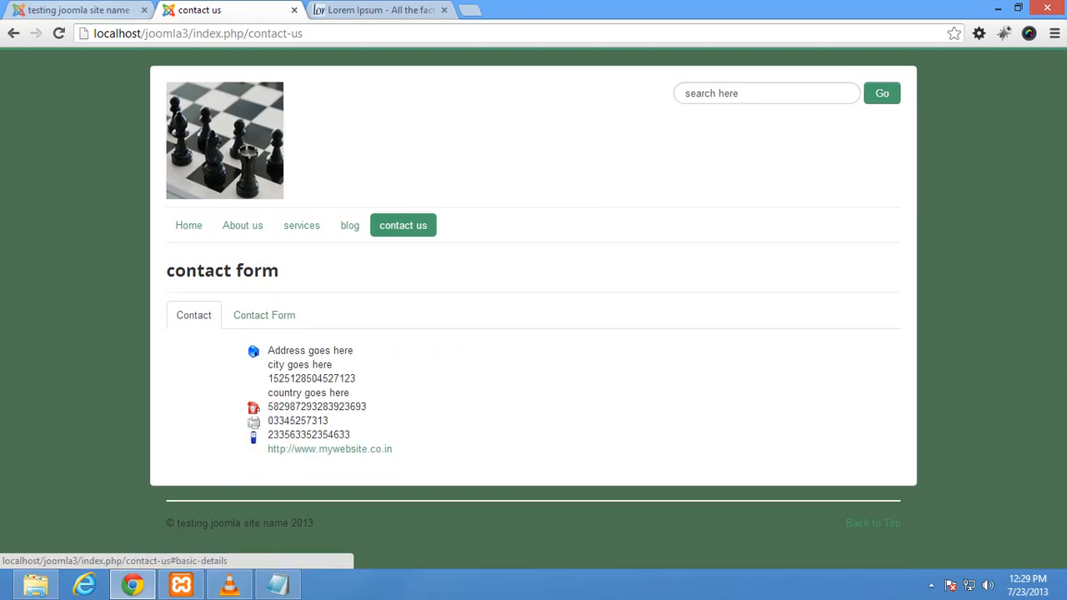
Step: Back in the Contact Manager options, bring up the Icons settings
left_click(75, 10)
scroll(533, 325, "down", 3)
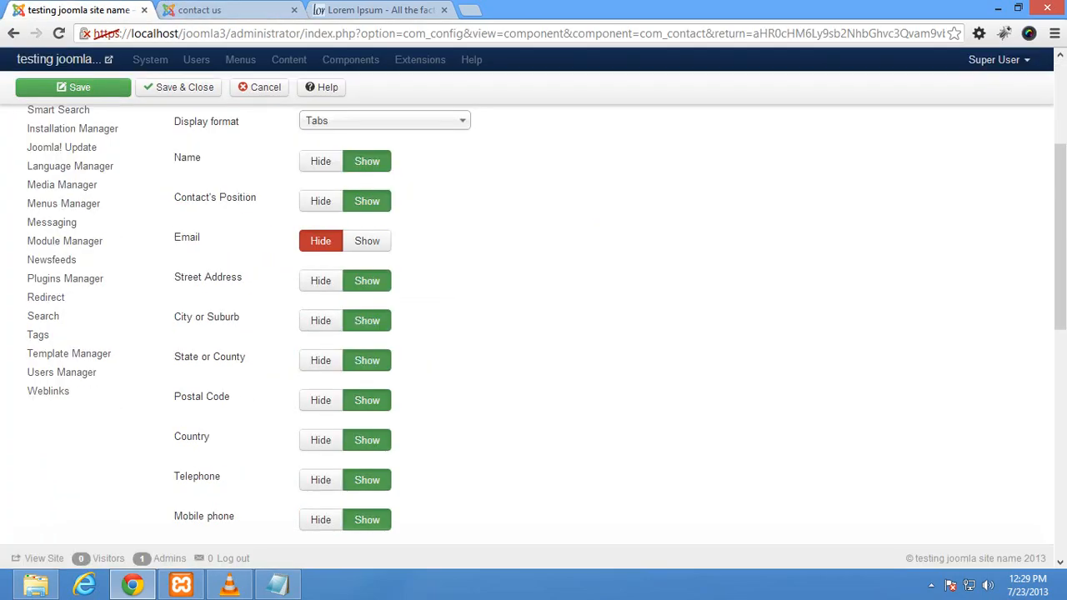
scroll(533, 325, "up", 3)
scroll(534, 325, "down", 4)
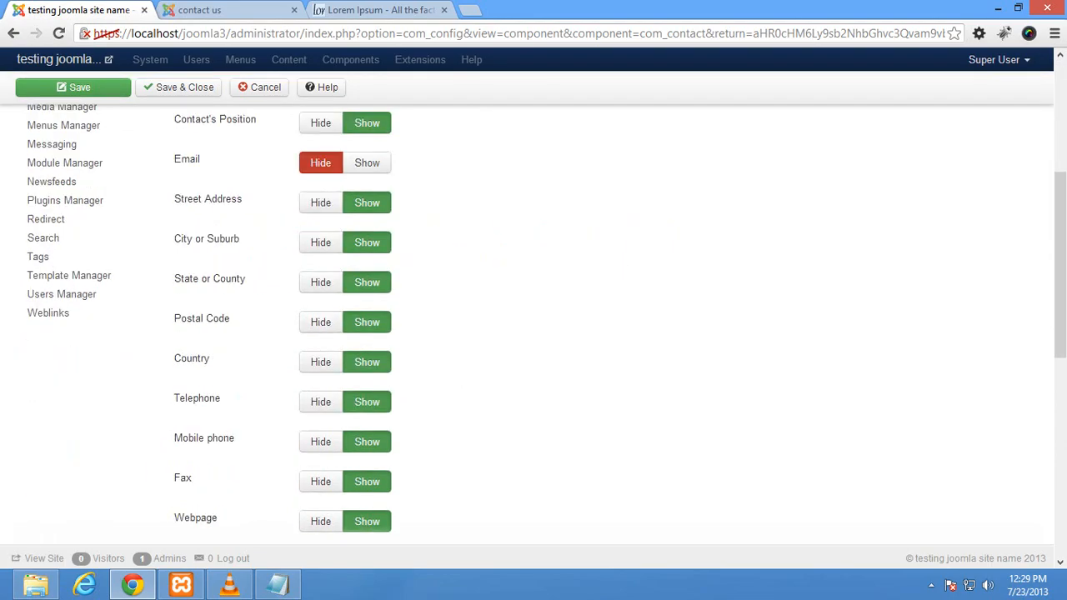
scroll(533, 326, "down", 4)
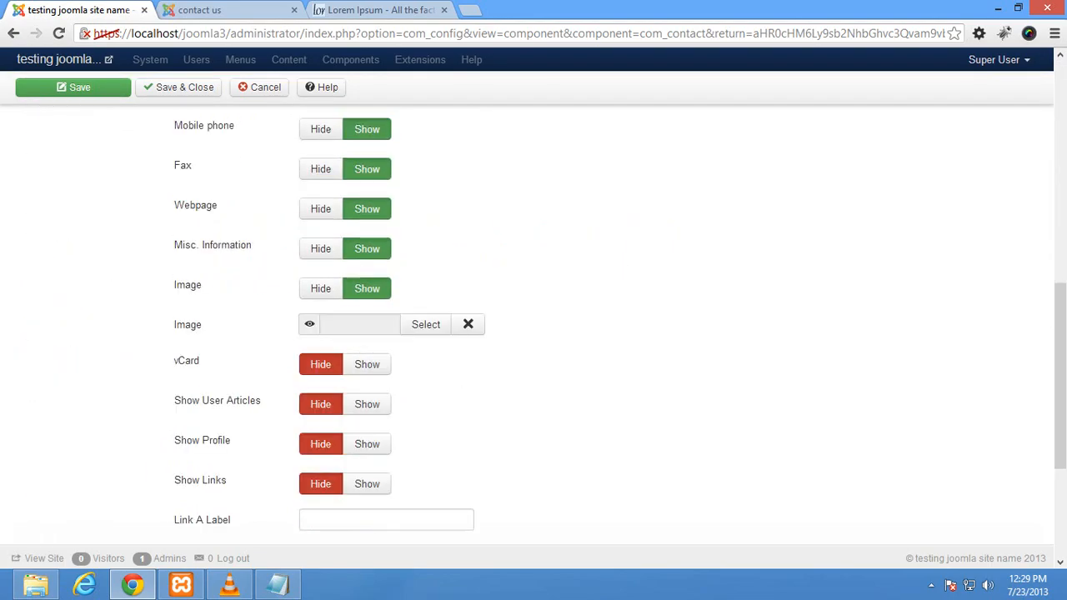
scroll(533, 325, "up", 5)
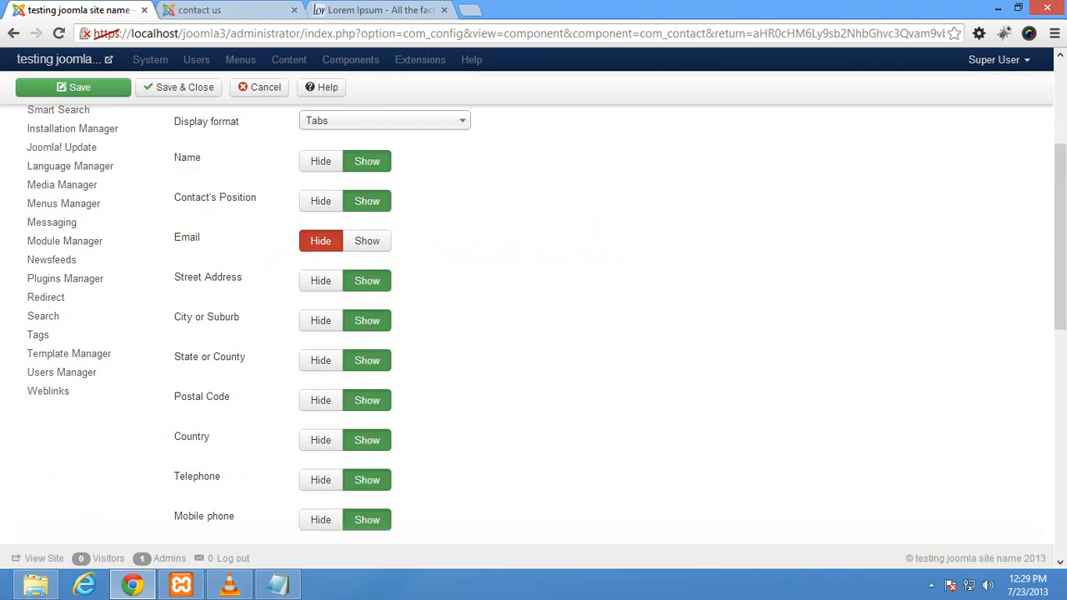
scroll(533, 325, "up", 2)
scroll(533, 325, "up", 2)
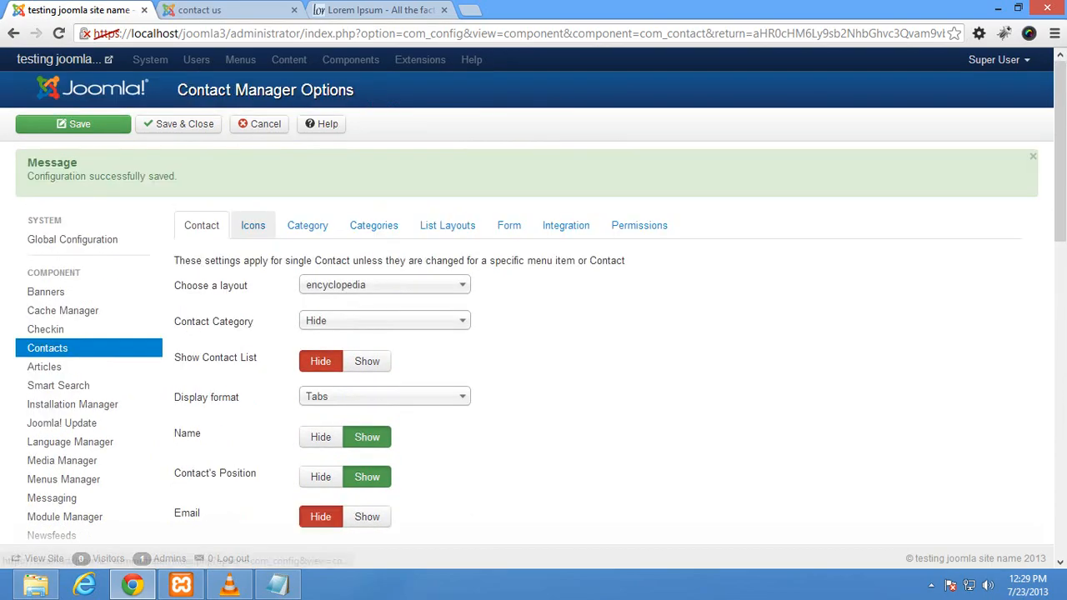
left_click(252, 225)
Step: On the contact page, highlight the address line and telephone number
left_click(220, 10)
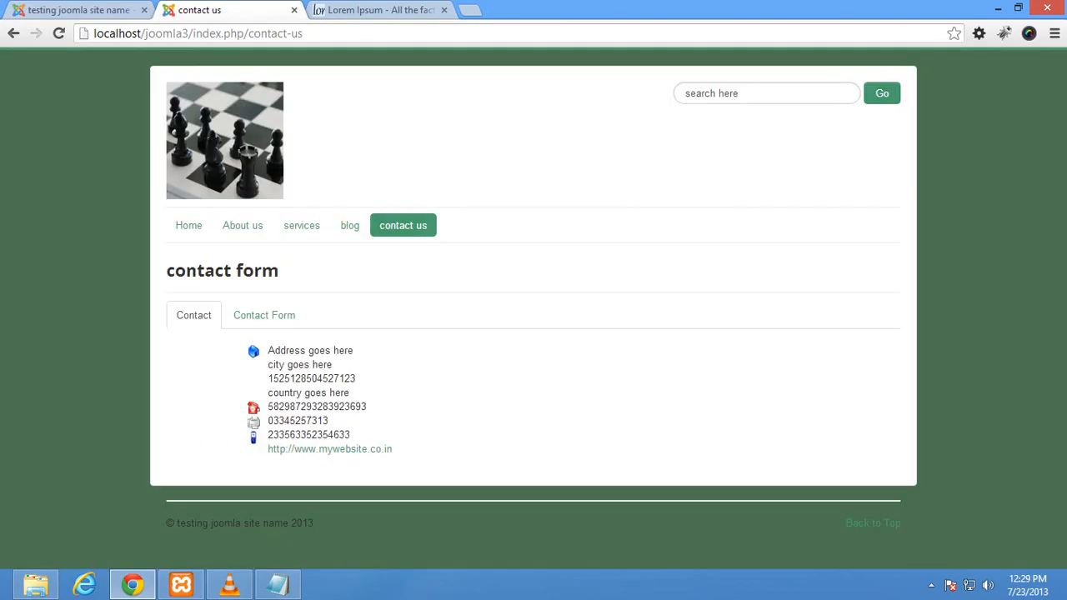
left_click_drag(268, 350, 333, 350)
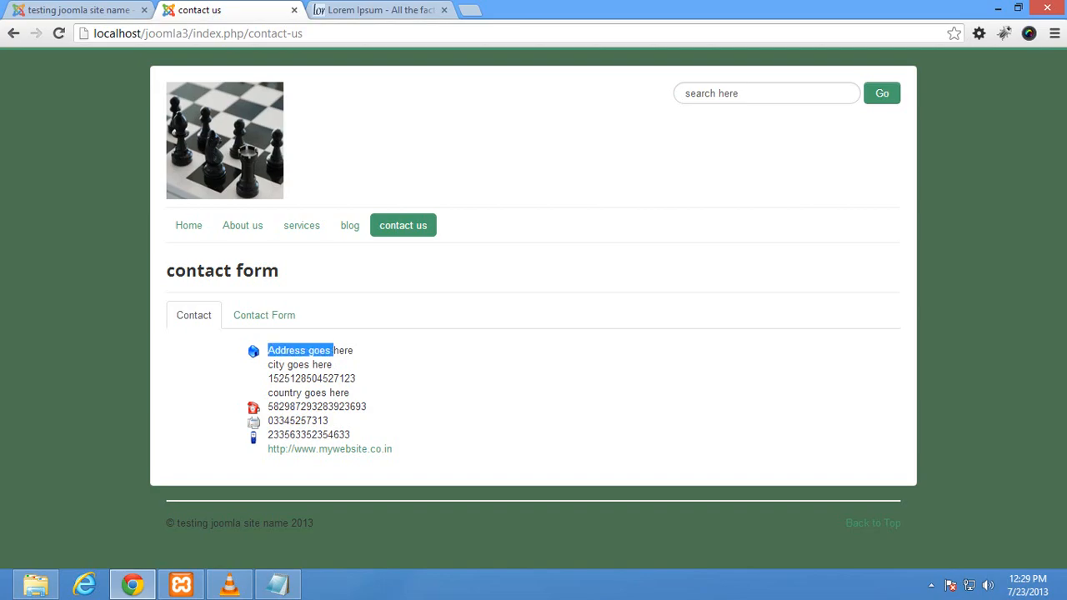
left_click_drag(268, 406, 361, 406)
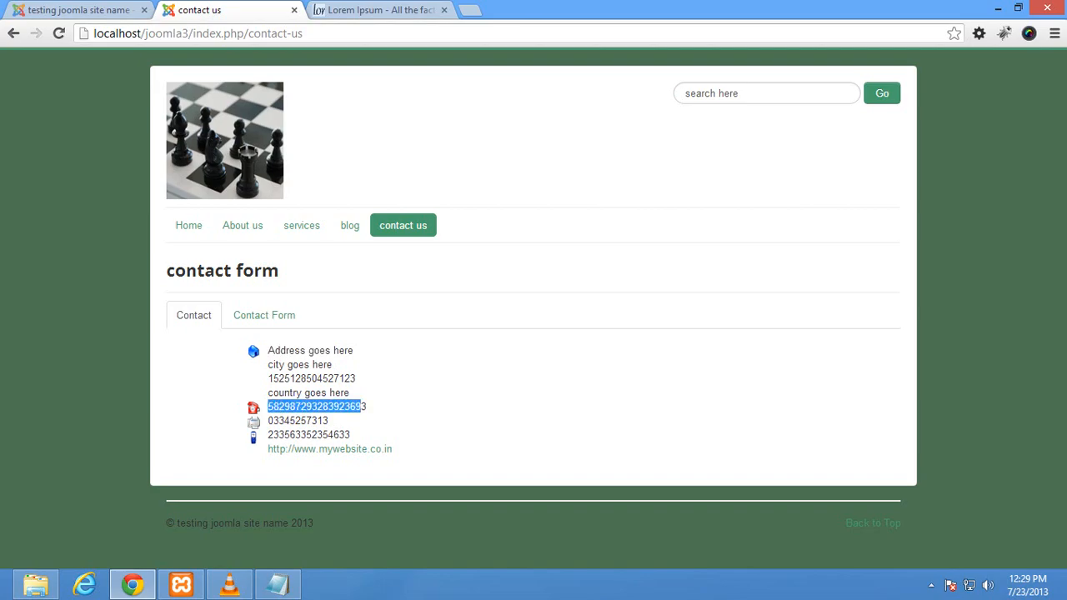
Step: Set the contact icon Settings to None and save the Contact Manager options
left_click(125, 10)
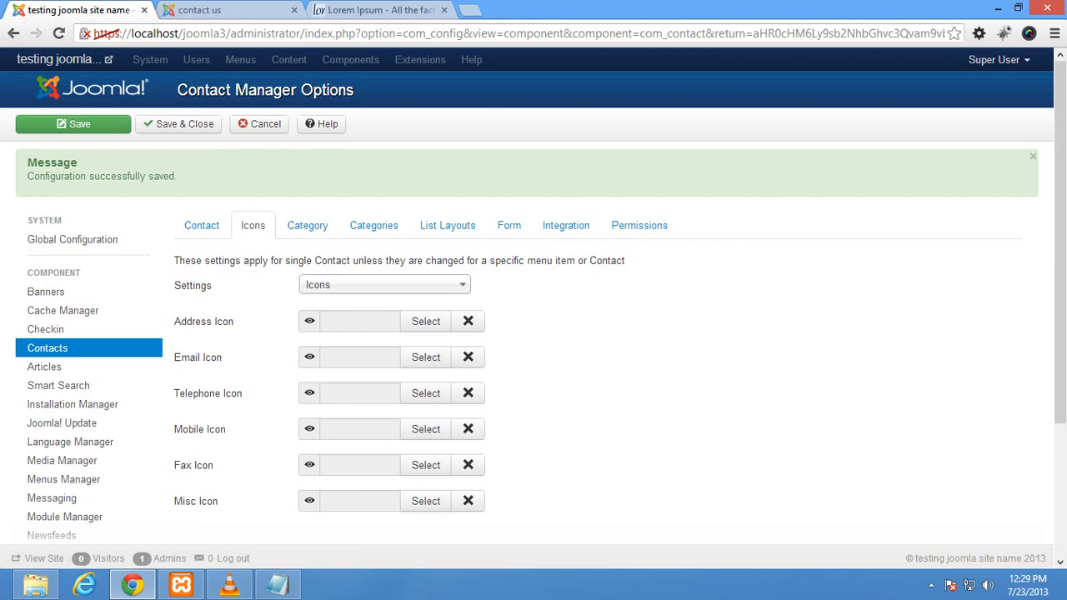
left_click(383, 285)
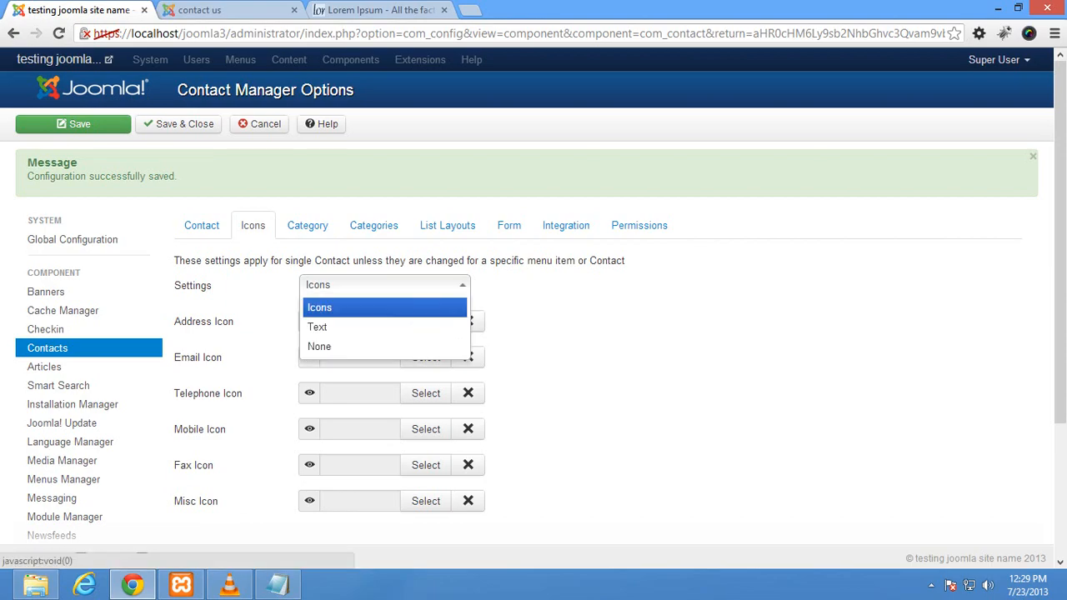
left_click(319, 346)
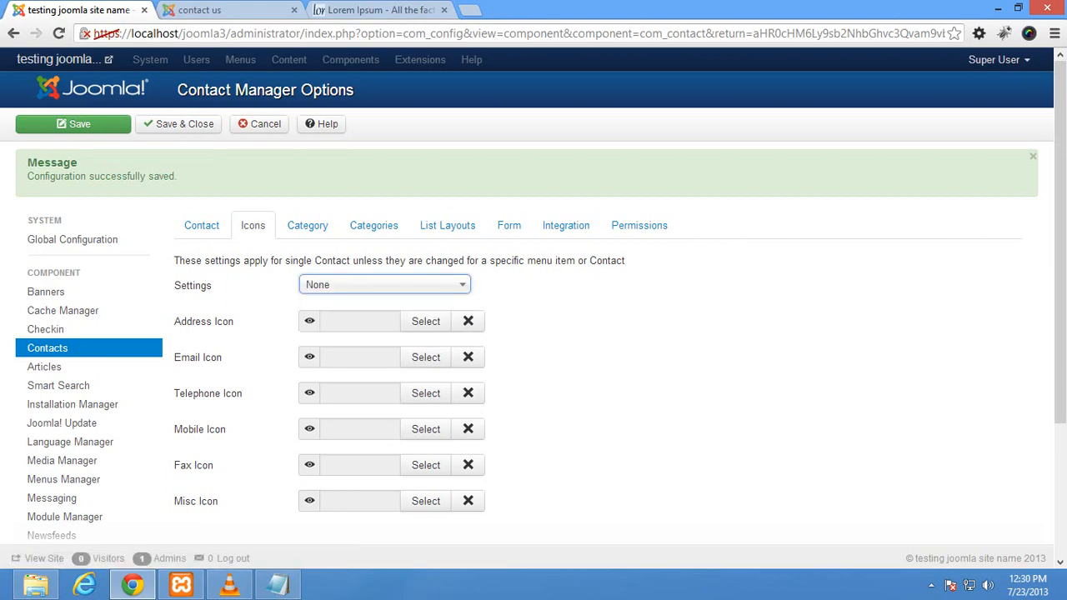
left_click(73, 123)
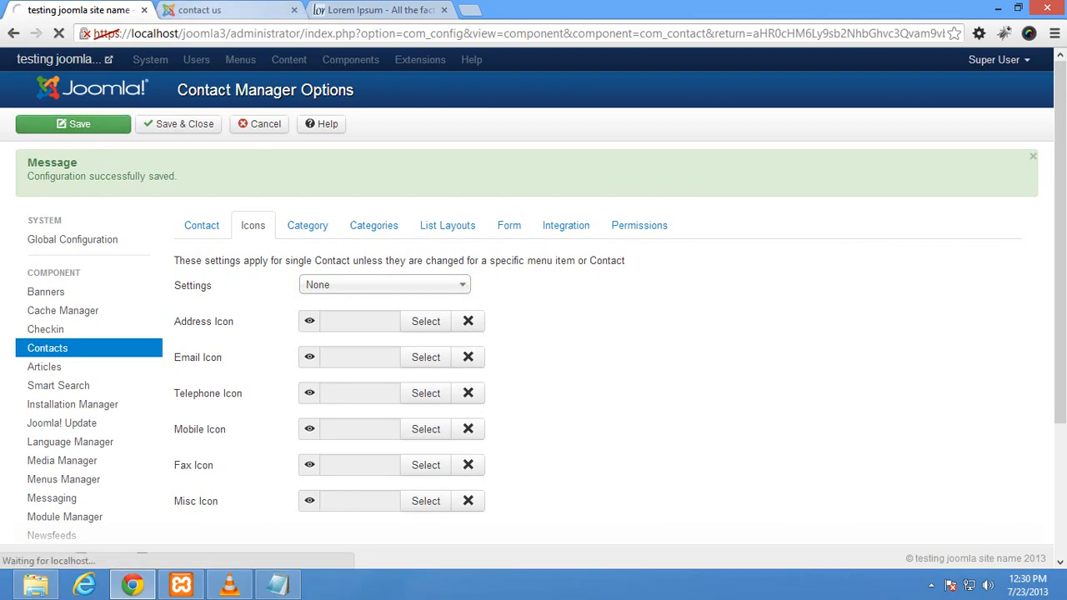
Step: Reload the contact page, check the Contact Form and details tabs, then review the Category and Icons options
left_click(225, 10)
left_click(58, 33)
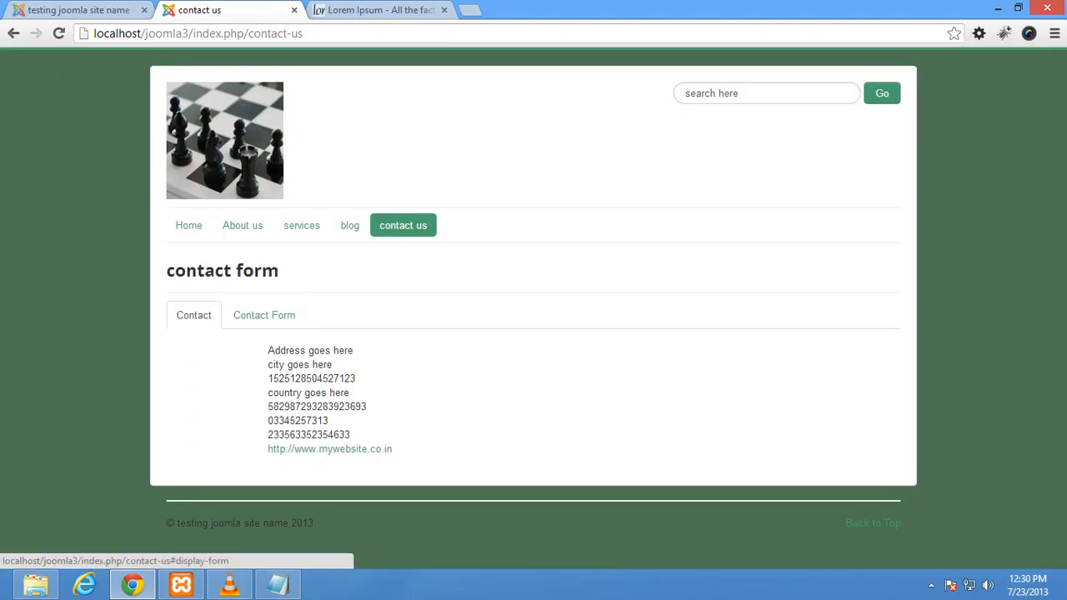
left_click(264, 315)
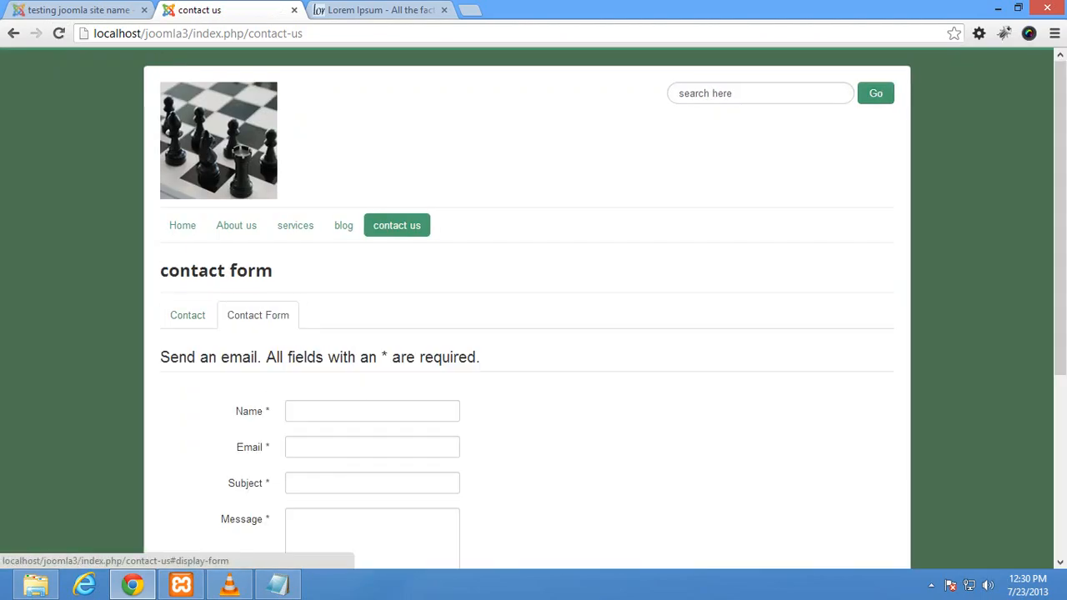
left_click(194, 315)
left_click(79, 10)
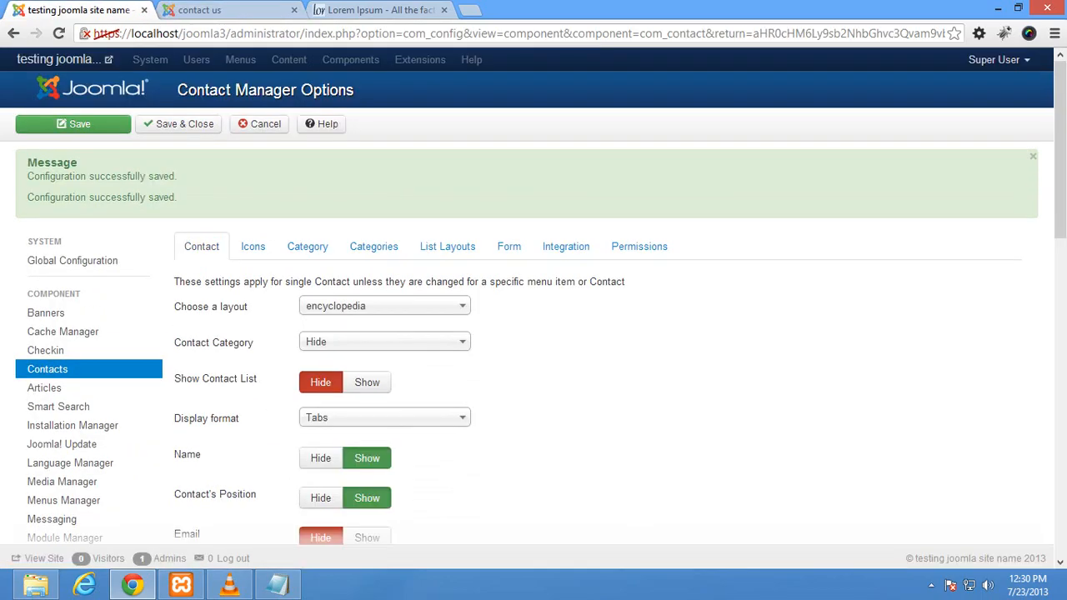
left_click(307, 246)
left_click(253, 246)
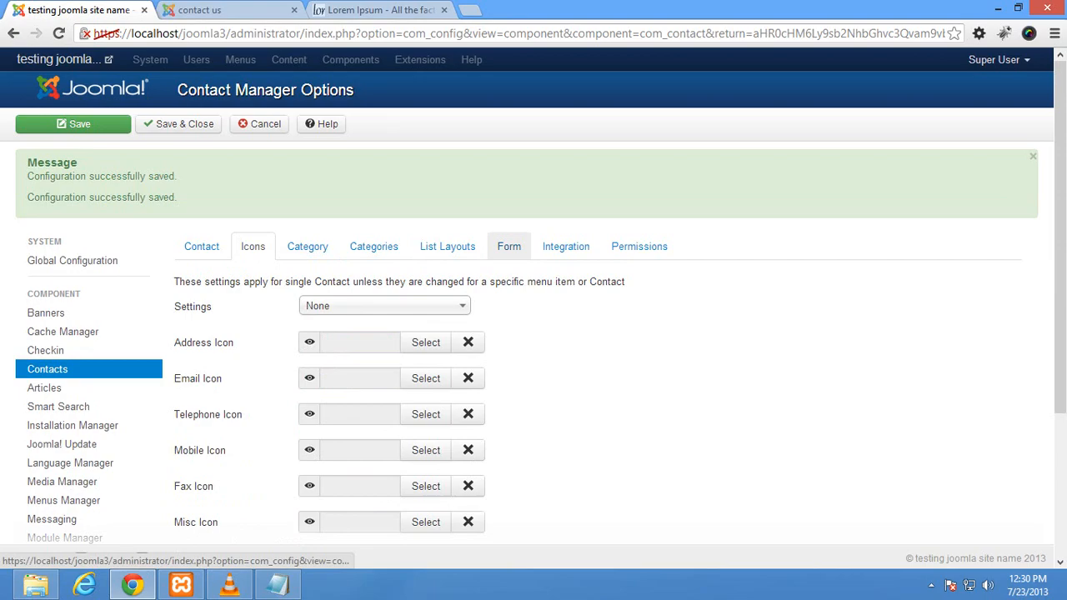
Step: In the Form settings, set Allow Captcha on Contact to Captcha - ReCaptcha and save
left_click(509, 246)
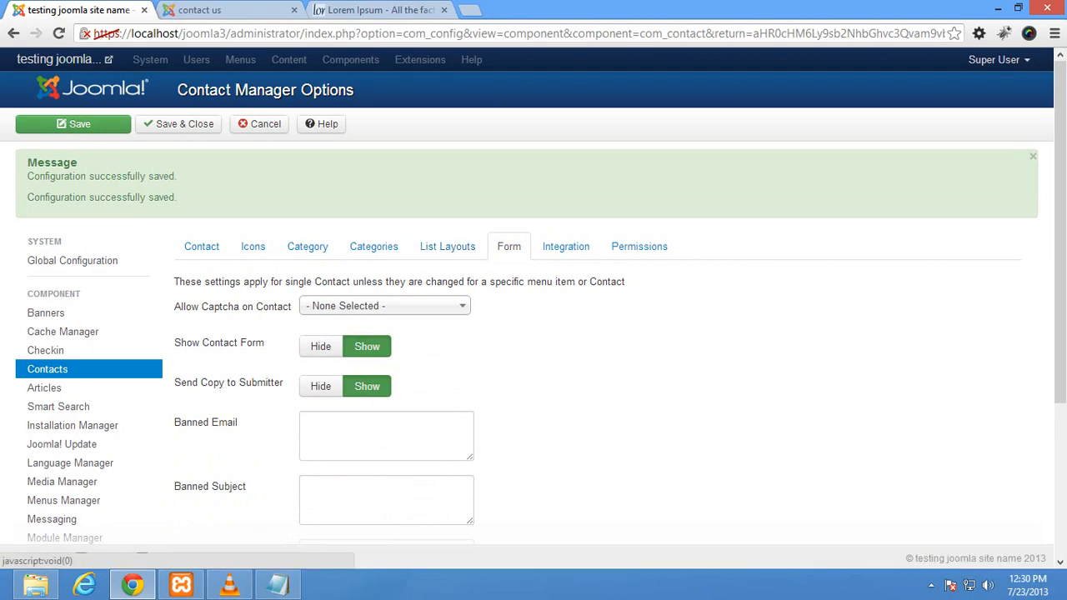
scroll(533, 333, "down", 3)
scroll(533, 334, "up", 2)
left_click(384, 229)
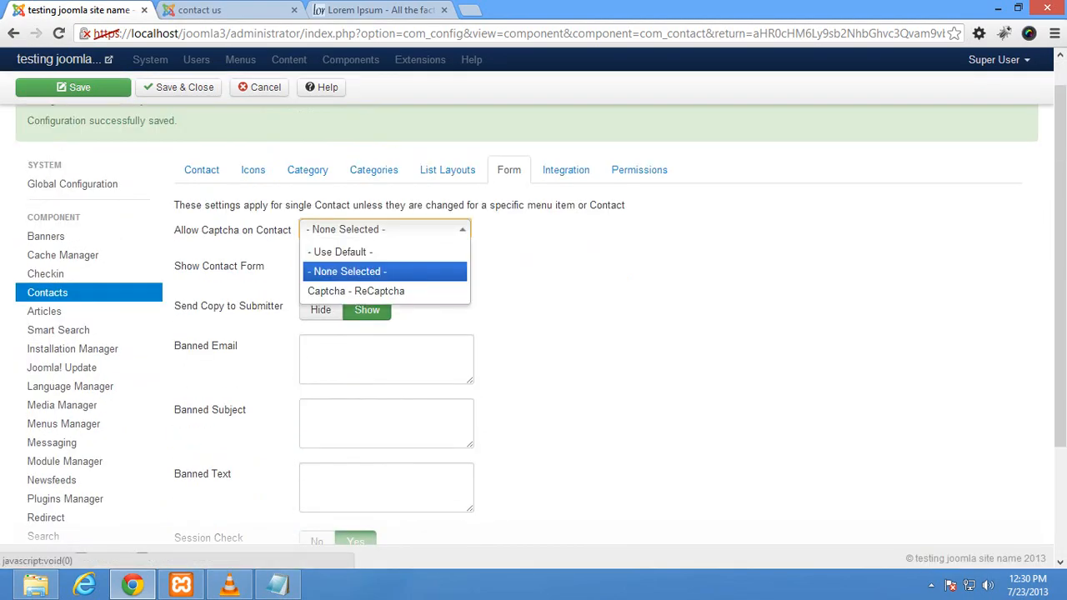
left_click(357, 291)
scroll(533, 333, "down", 2)
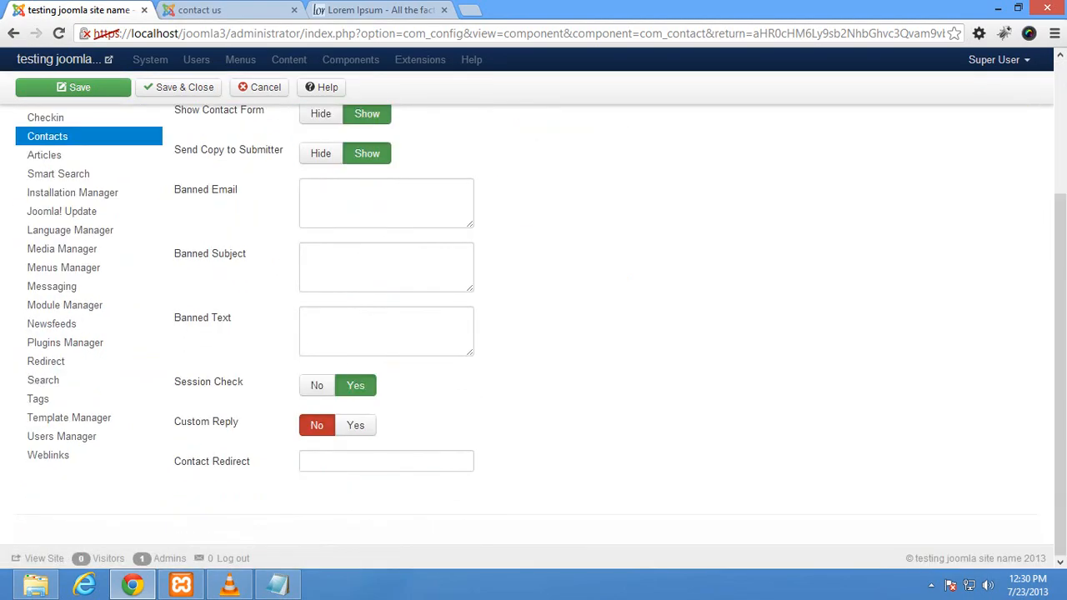
left_click(73, 87)
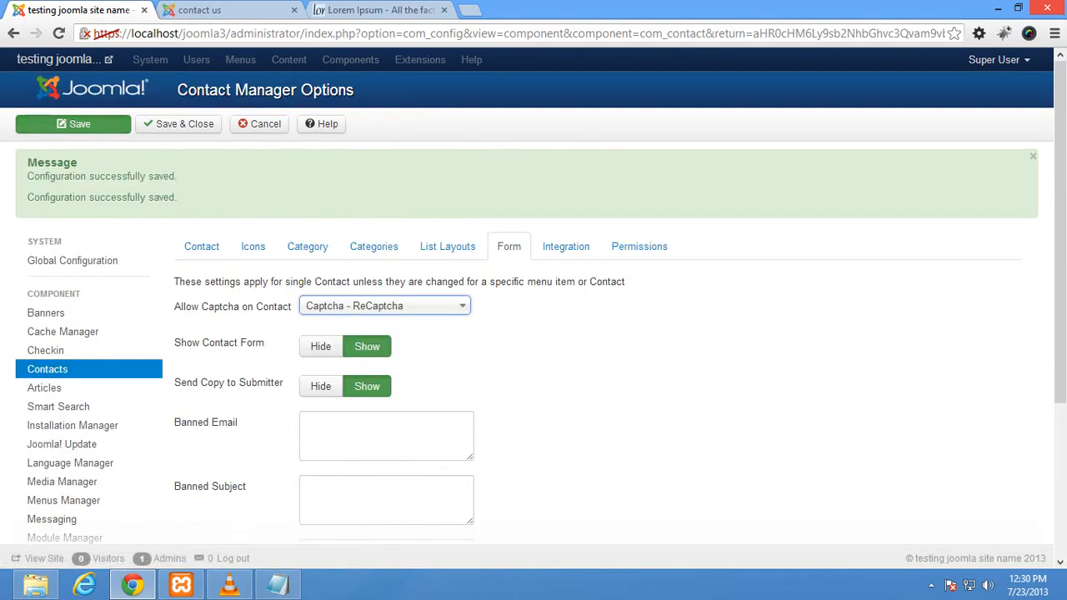
Step: Reload the contact page to confirm the missing public-key error, then return to the administrator
left_click(73, 124)
left_click(225, 10)
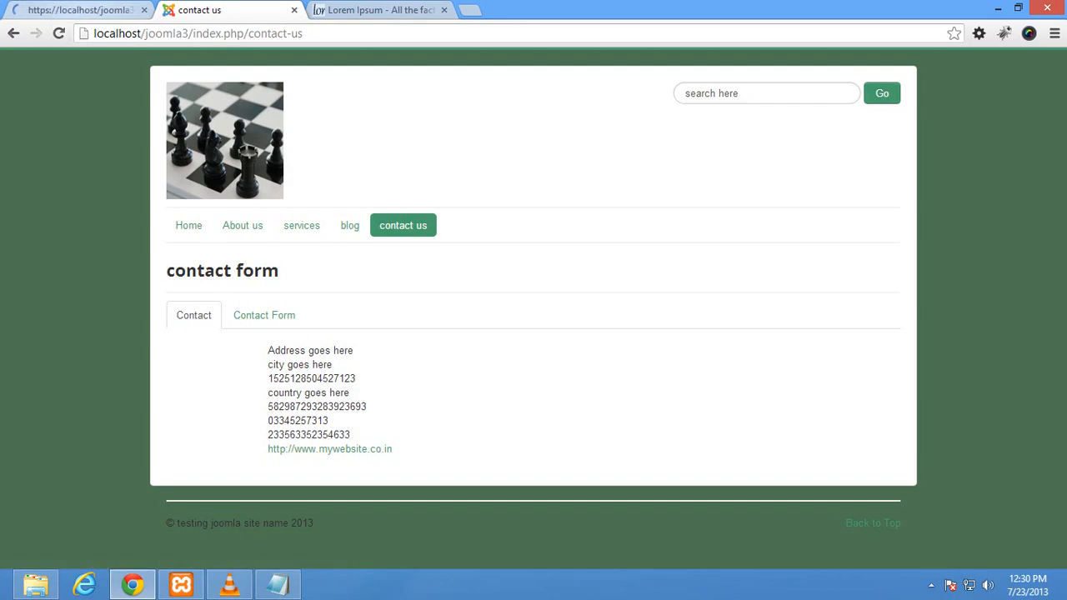
left_click(58, 34)
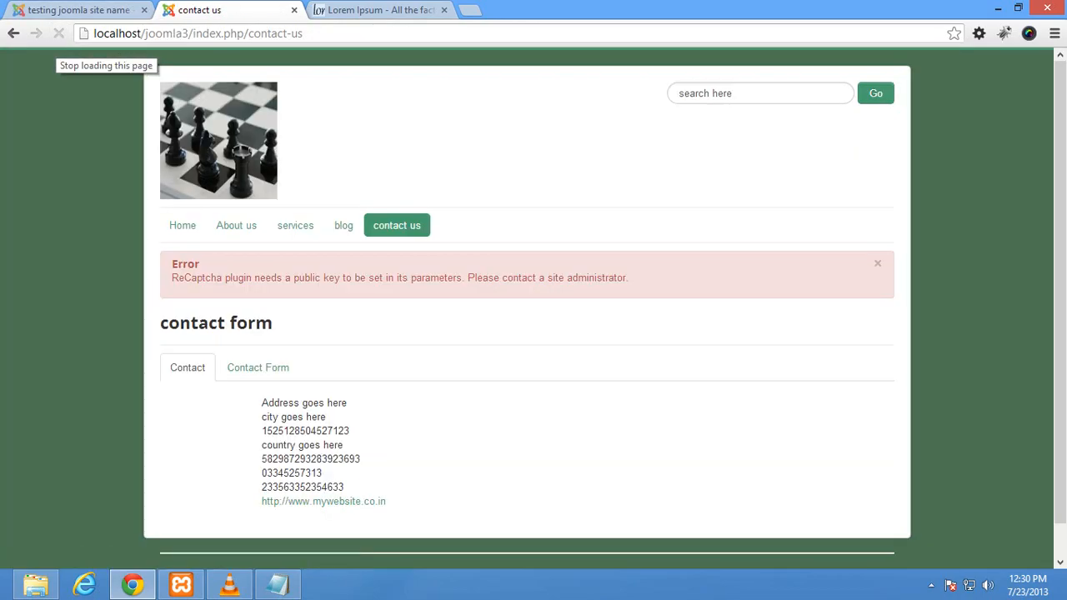
key("ctrl+1")
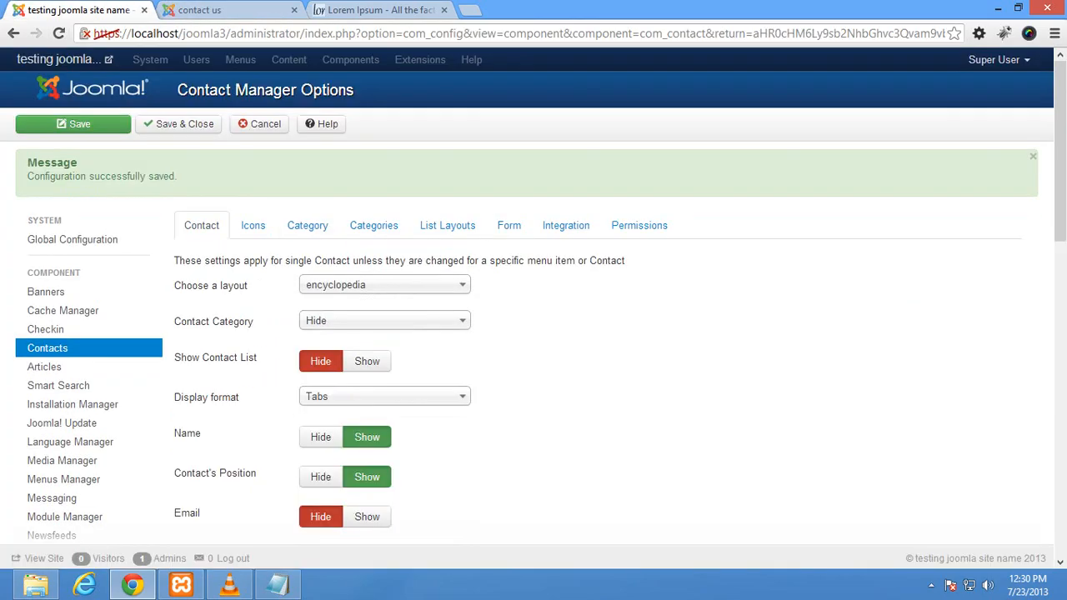
scroll(534, 333, "down", 3)
scroll(534, 333, "up", 2)
scroll(512, 221, "up", 3)
left_click(512, 222)
scroll(512, 222, "down", 3)
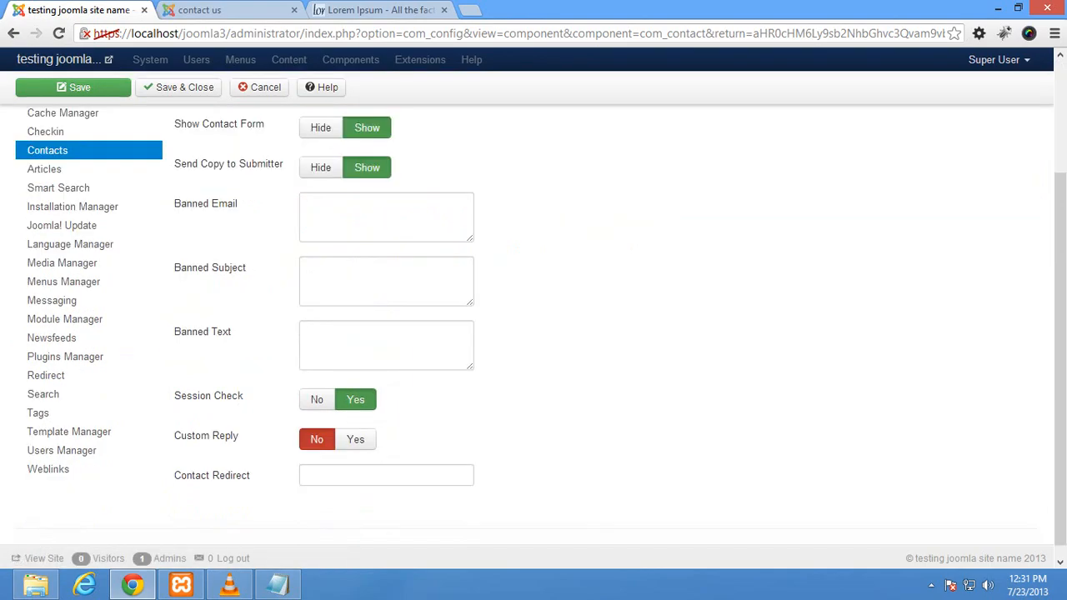
left_click(386, 217)
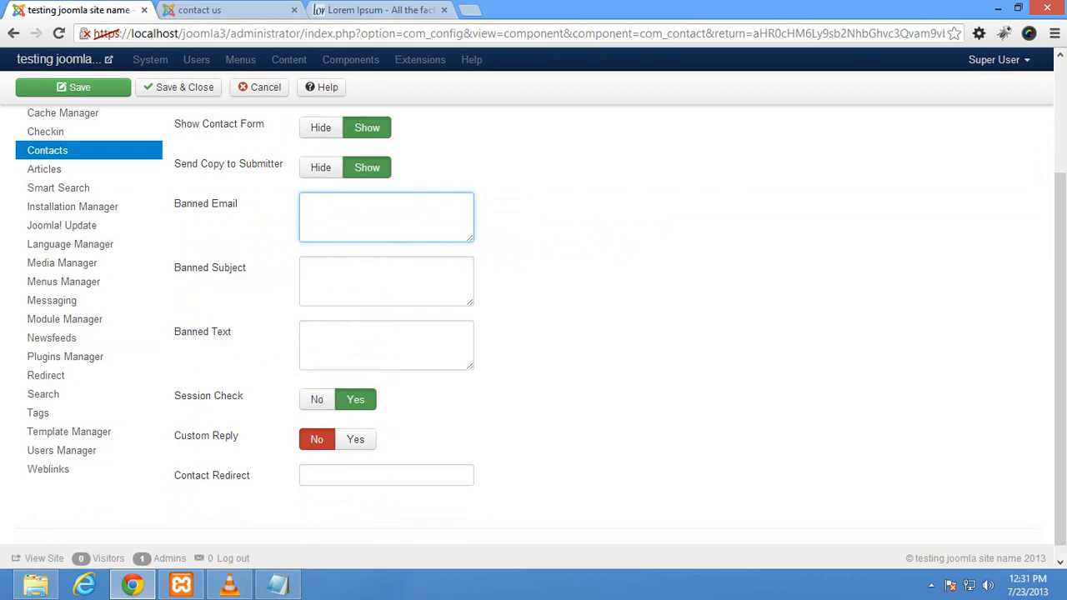
left_click(386, 475)
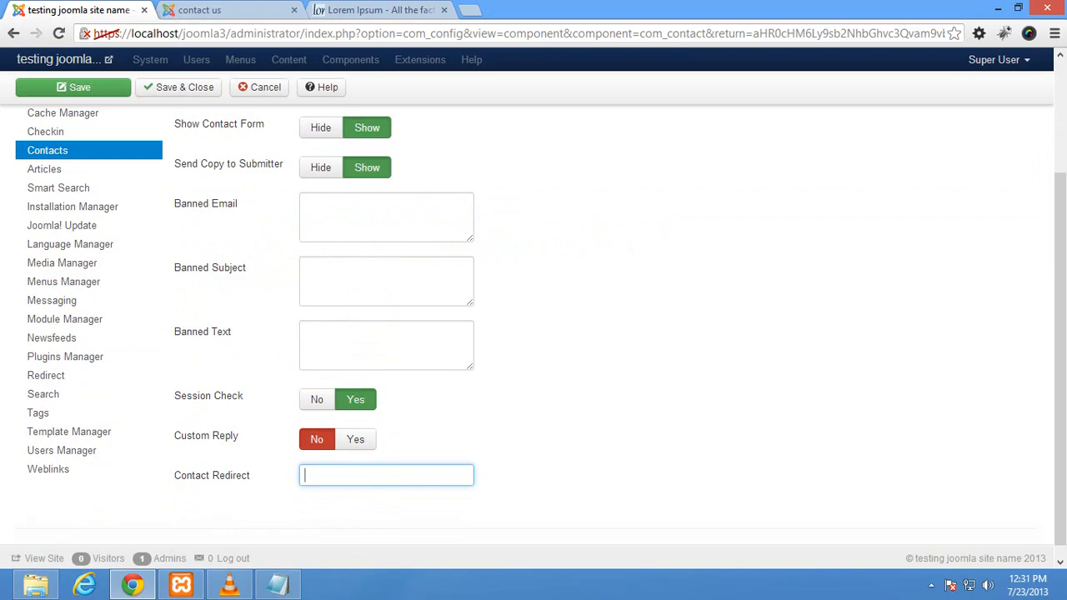
key("Return")
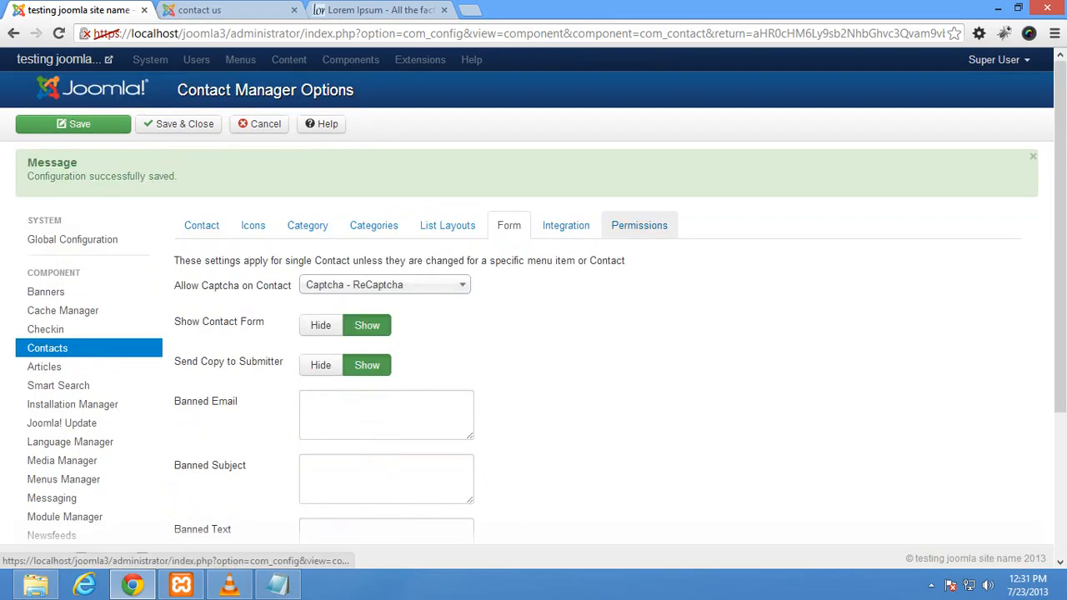
left_click(201, 225)
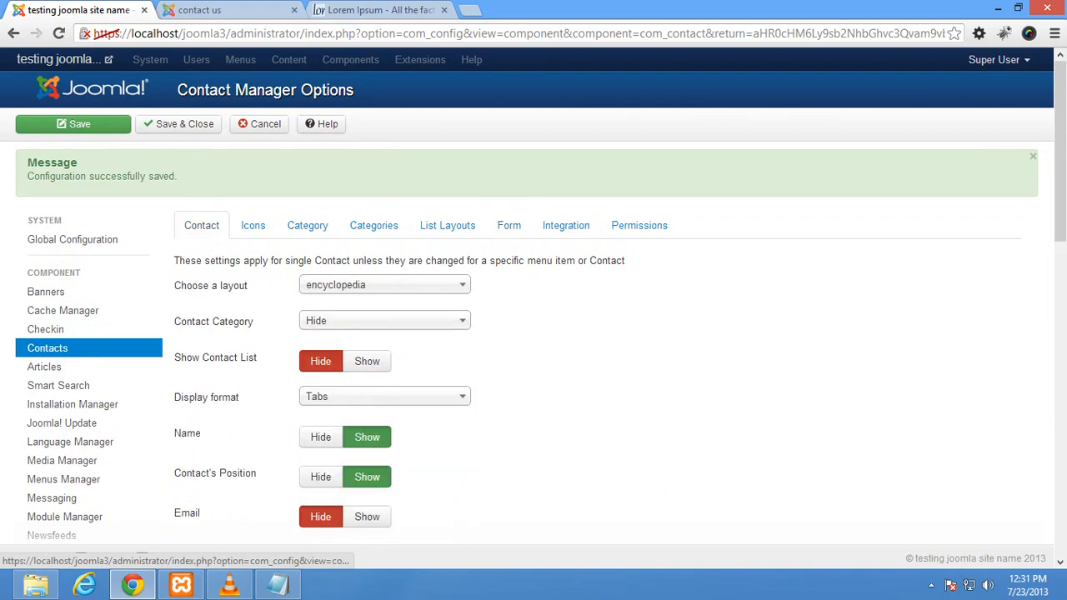
scroll(534, 334, "down", 4)
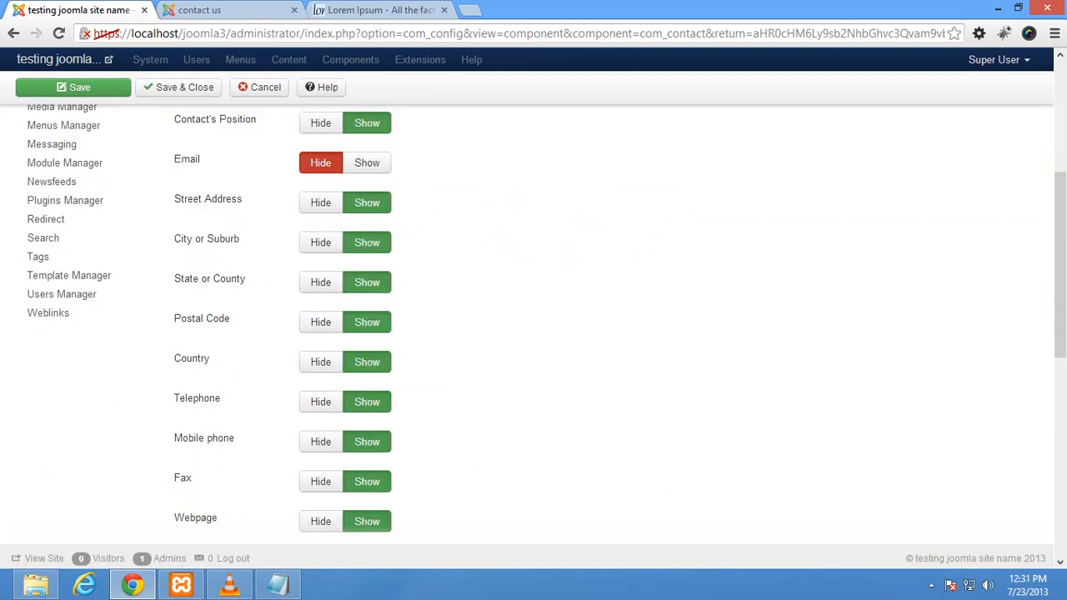
scroll(533, 334, "down", 3)
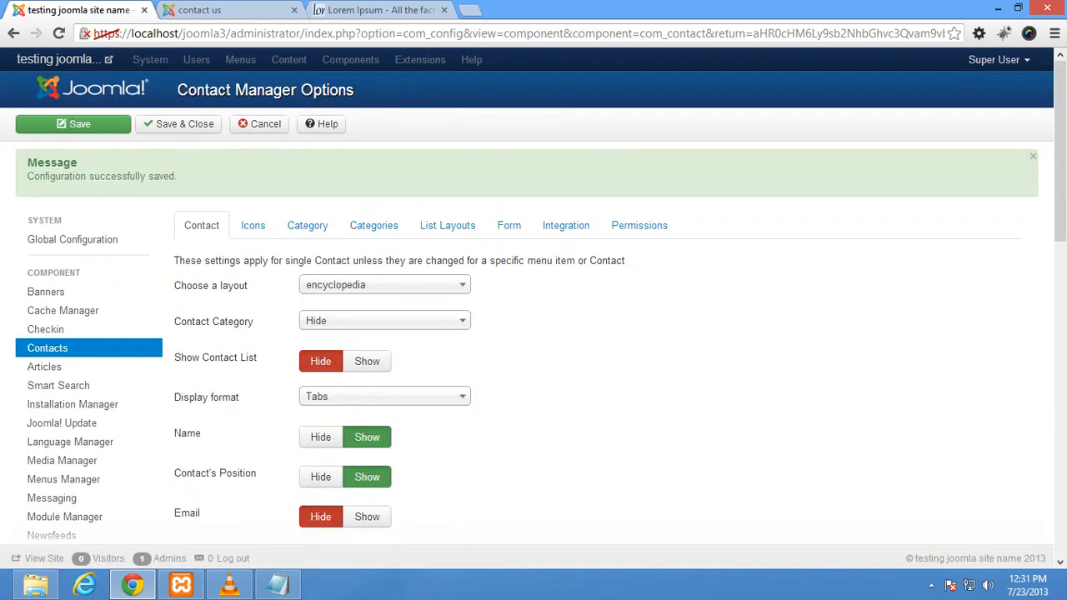
Step: Leave the Contact Manager options without saving
key("ctrl+Tab")
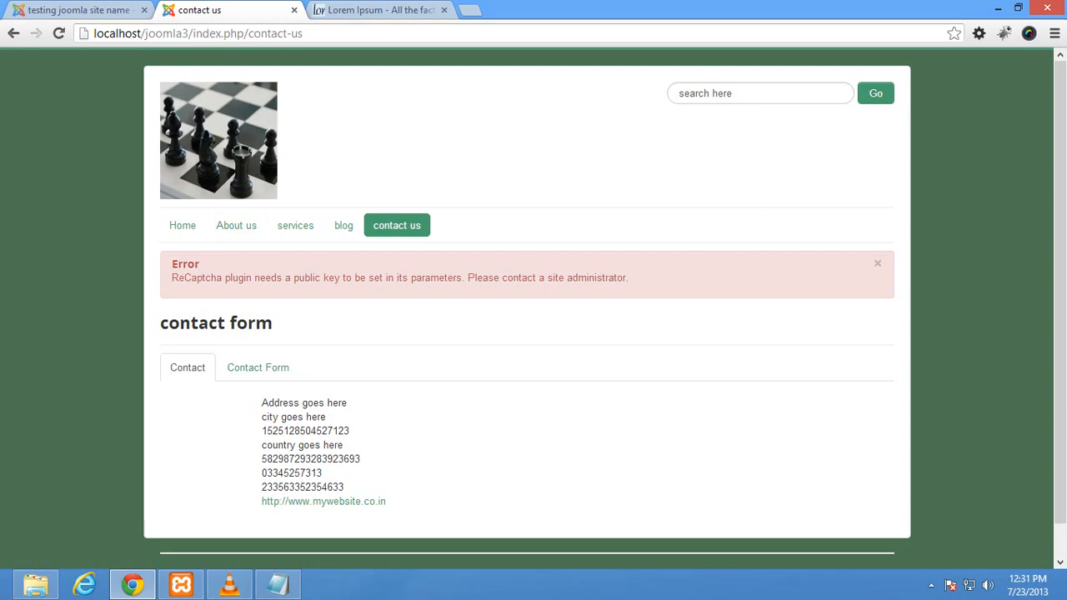
key("ctrl+shift+Tab")
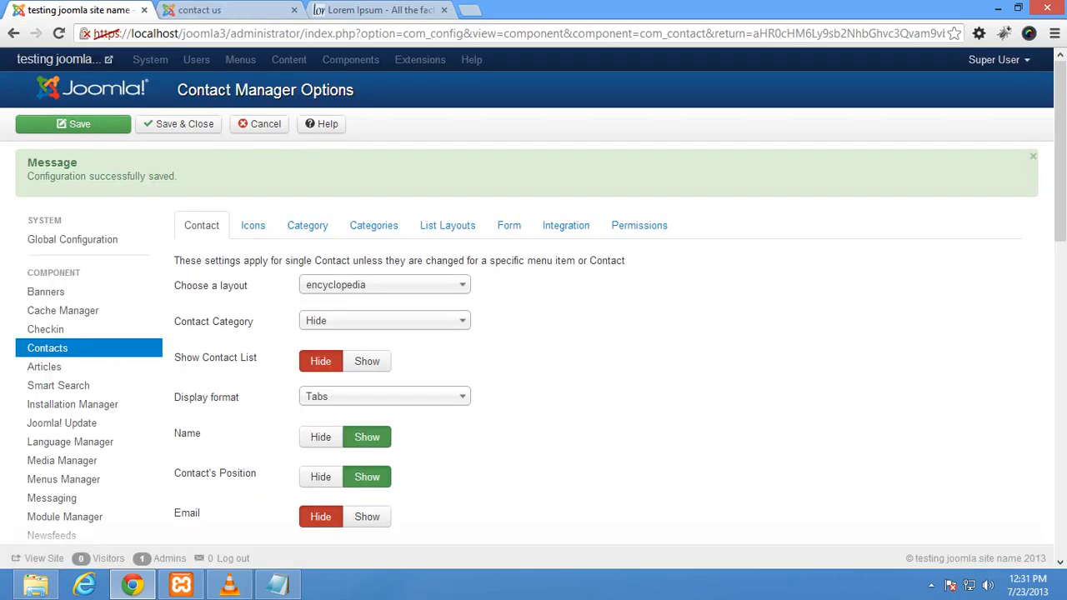
left_click(259, 124)
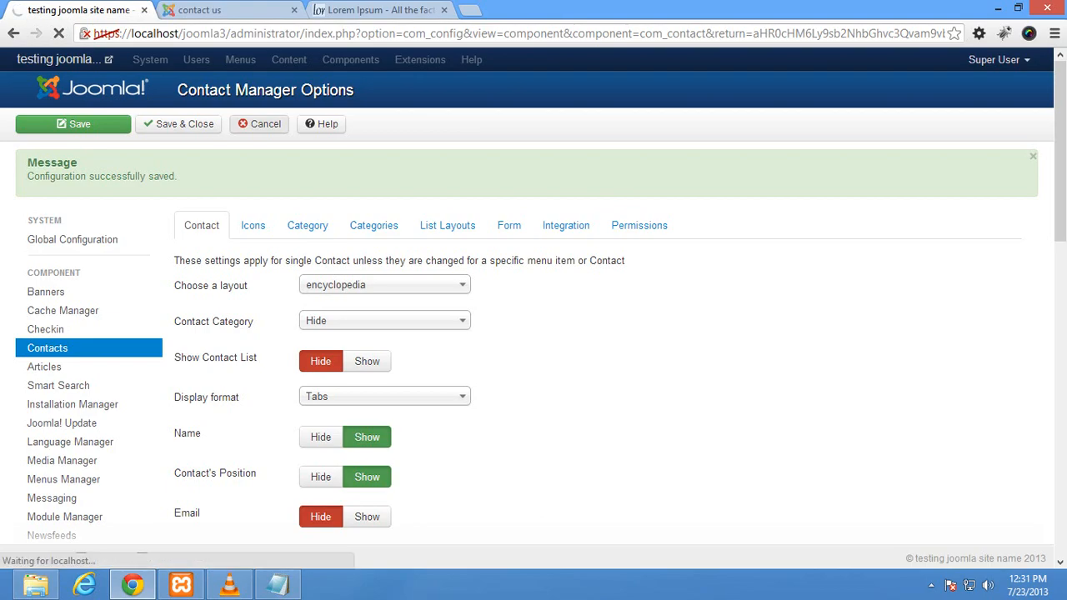
Step: Open the Plug-in Manager and page through pages 2 and 3, then back to page 1, to find Captcha - ReCaptcha
mouse_move(475, 60)
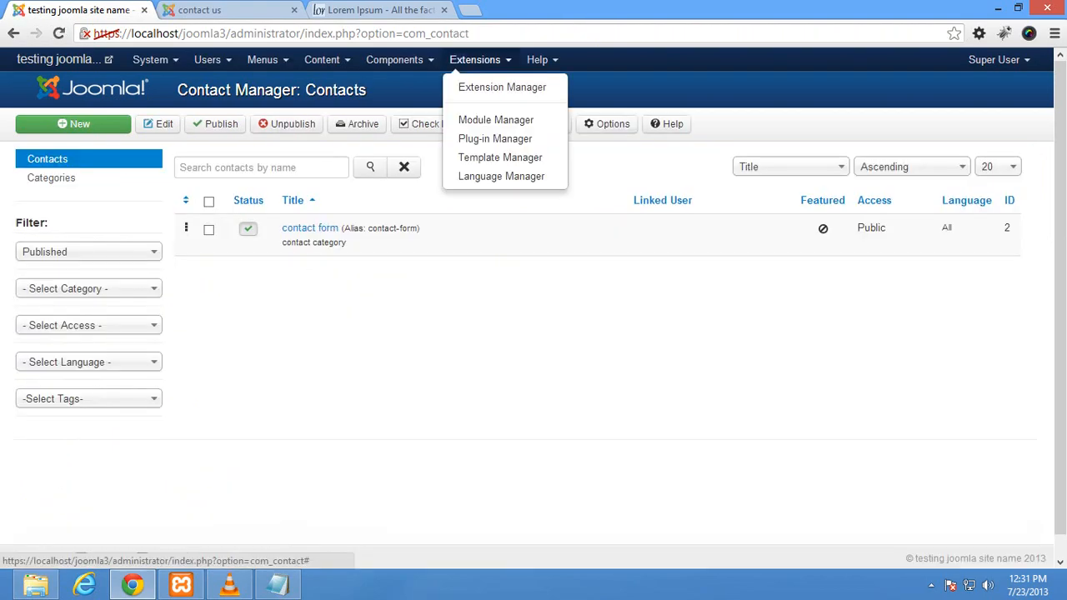
left_click(495, 138)
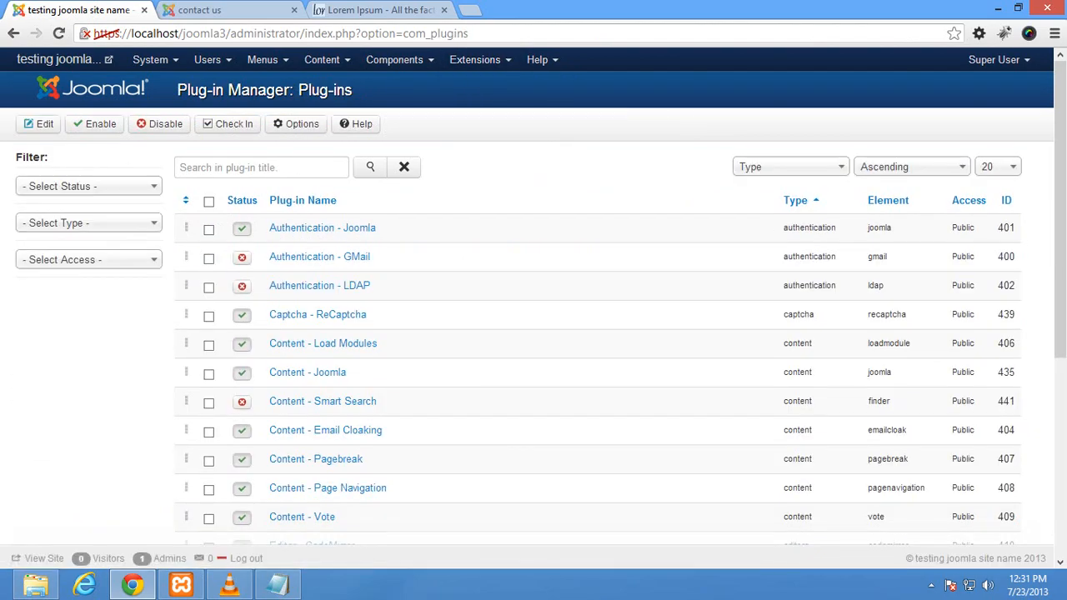
scroll(534, 333, "down", 4)
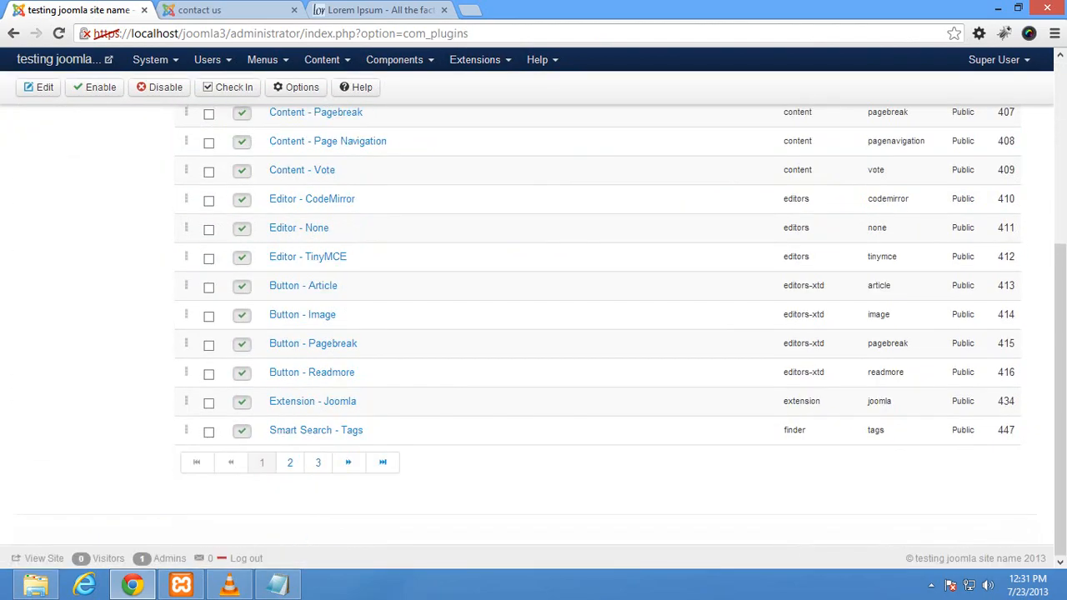
scroll(533, 333, "up", 2)
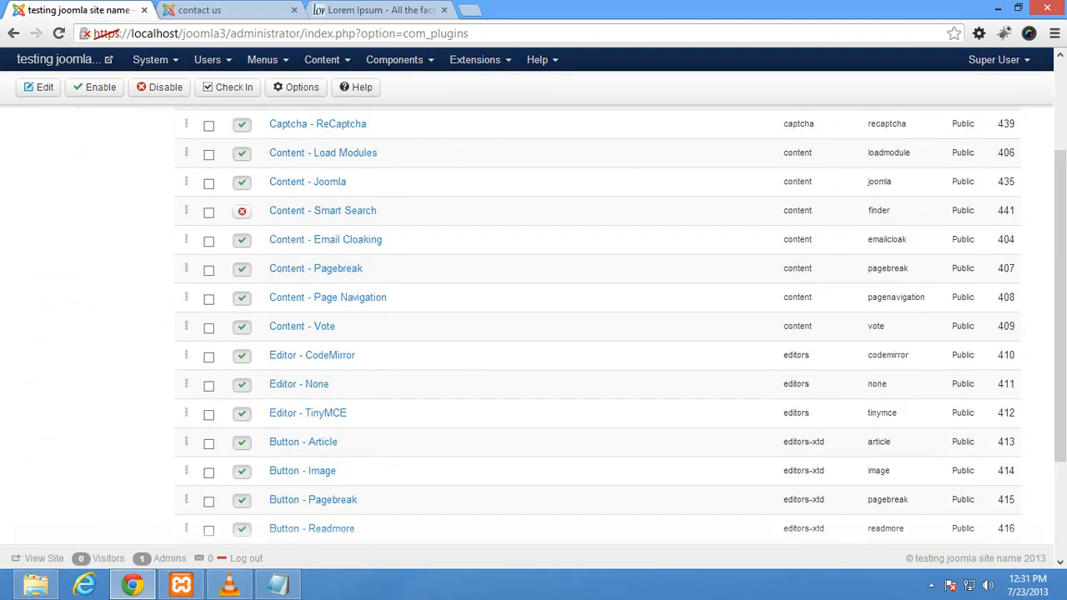
scroll(533, 333, "up", 3)
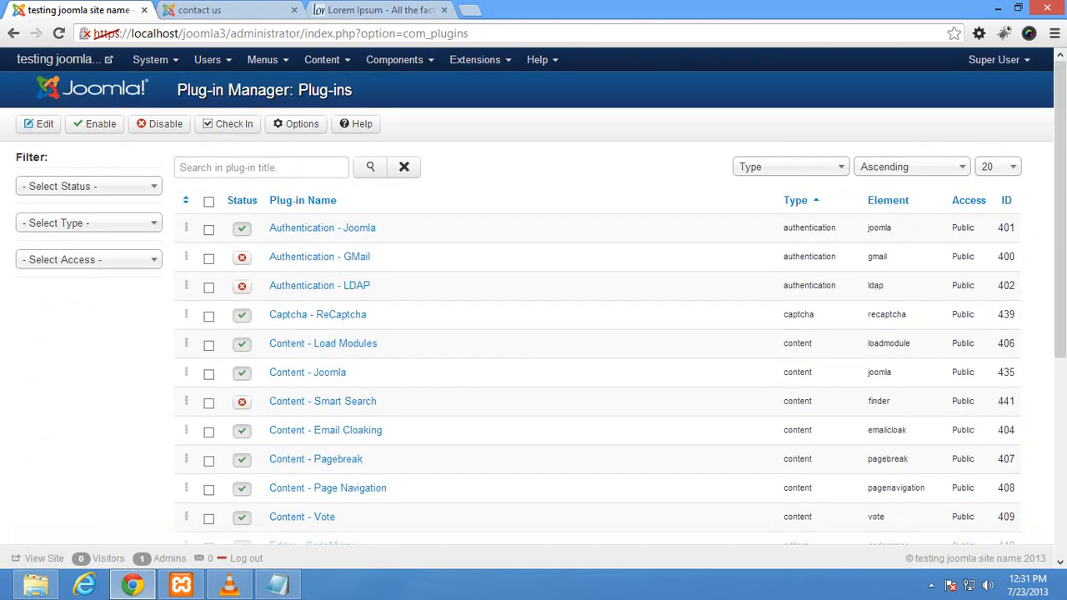
scroll(534, 334, "down", 2)
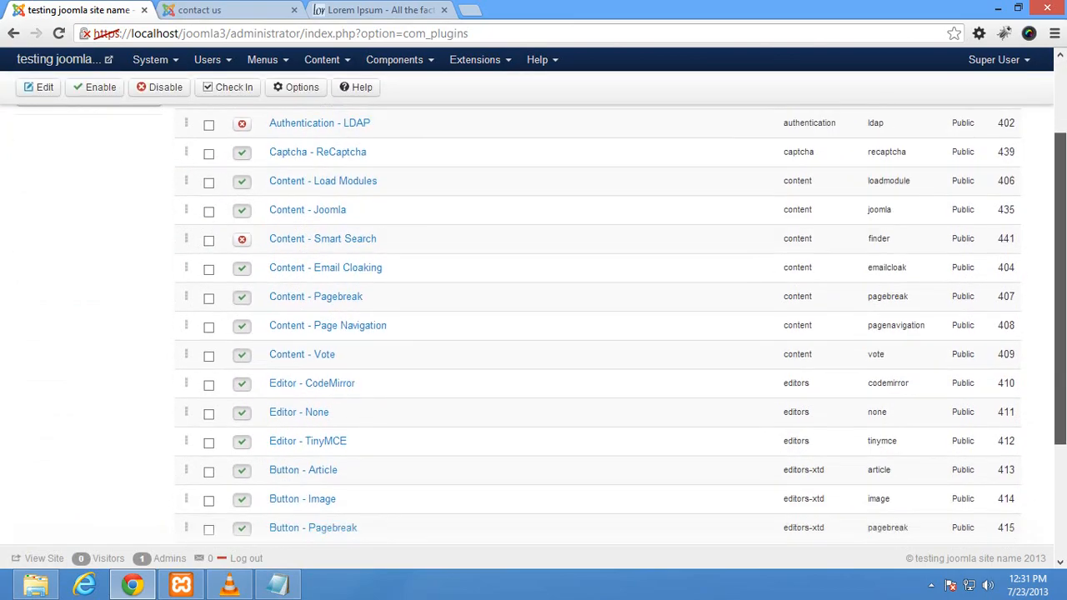
scroll(534, 334, "down", 2)
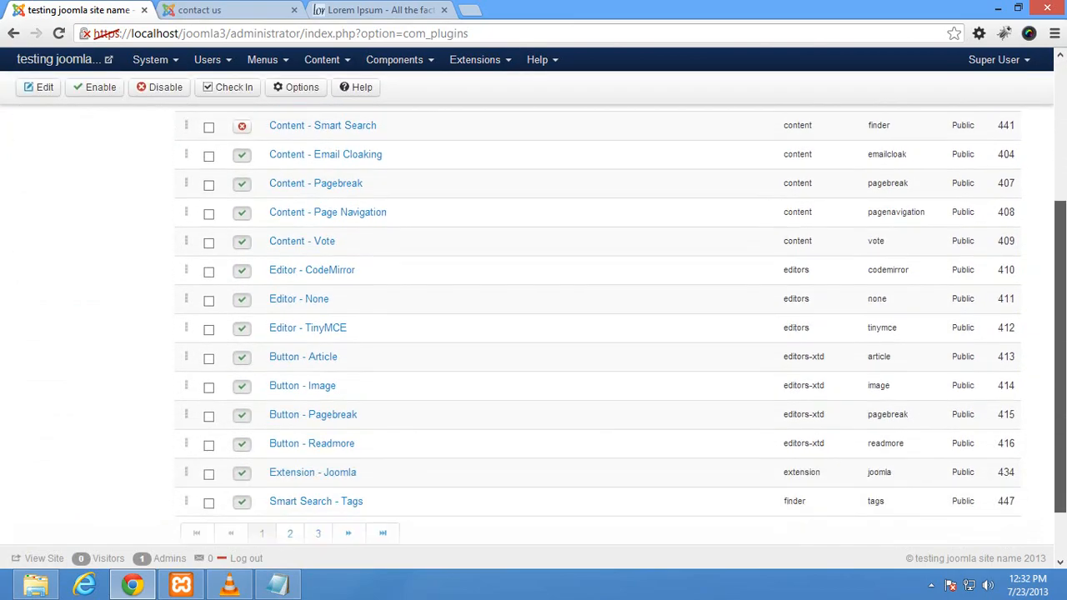
left_click(290, 496)
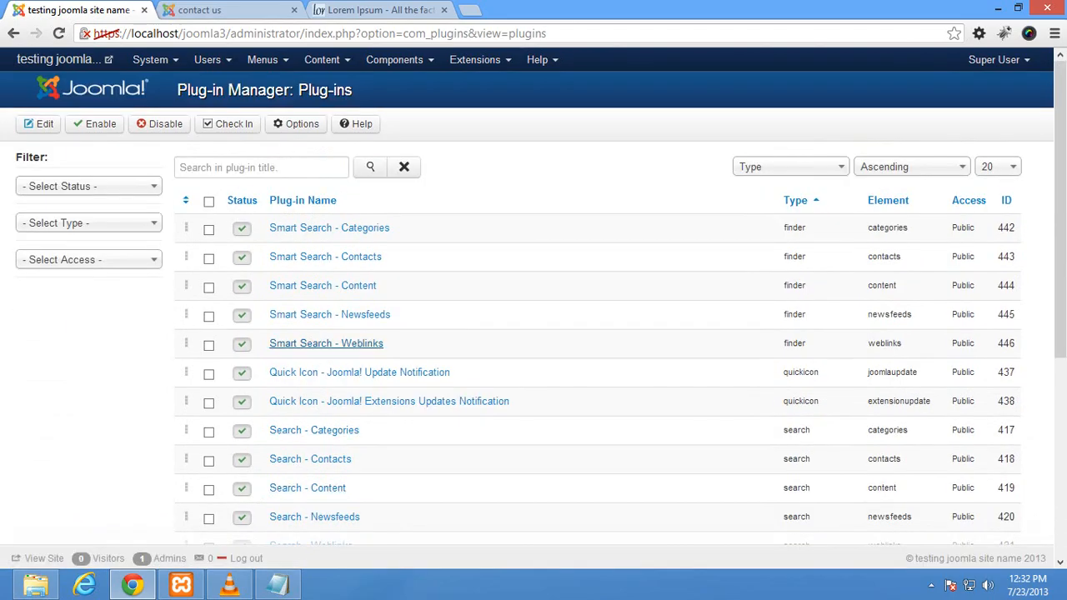
scroll(326, 342, "down", 5)
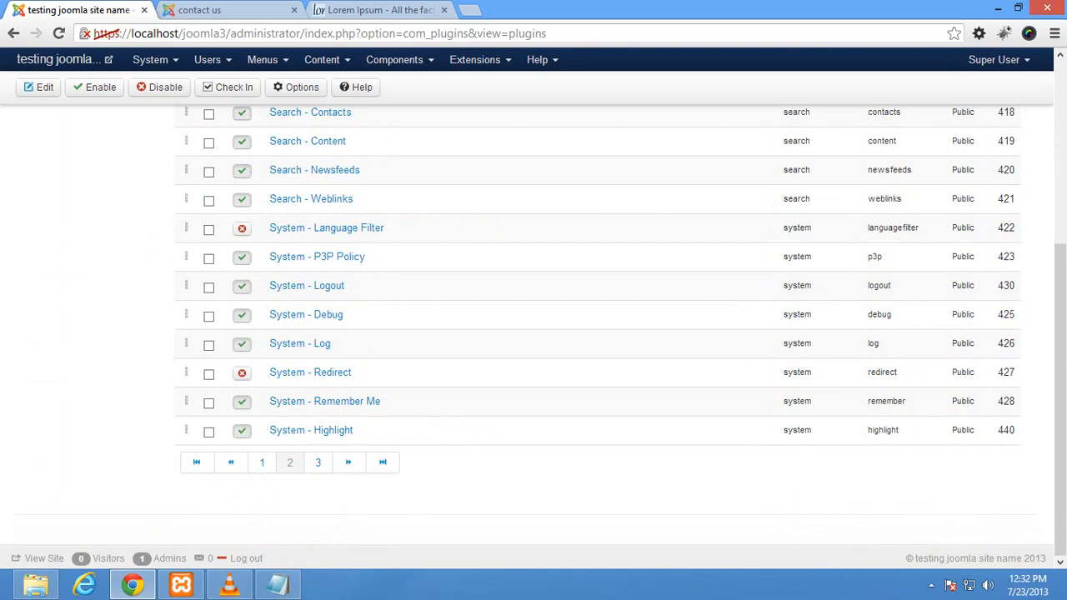
scroll(597, 325, "up", 5)
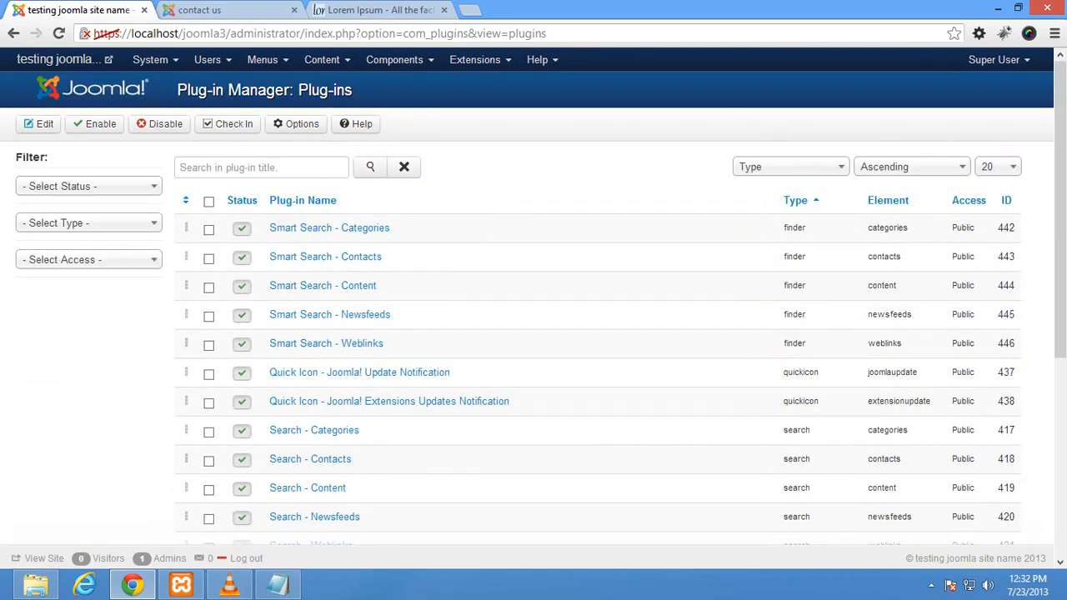
scroll(596, 325, "down", 5)
left_click(317, 462)
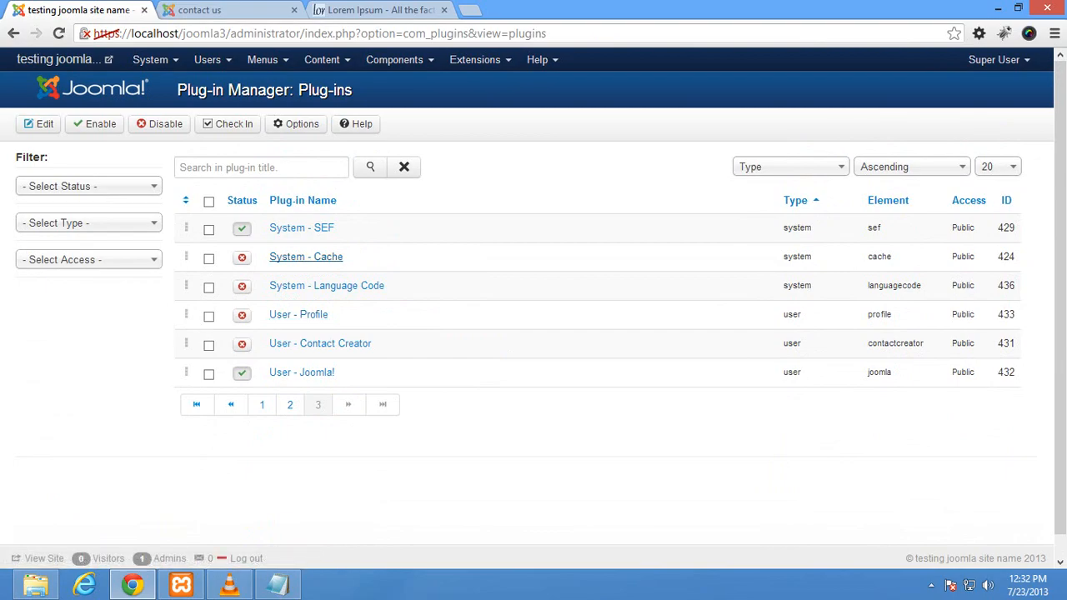
left_click(261, 404)
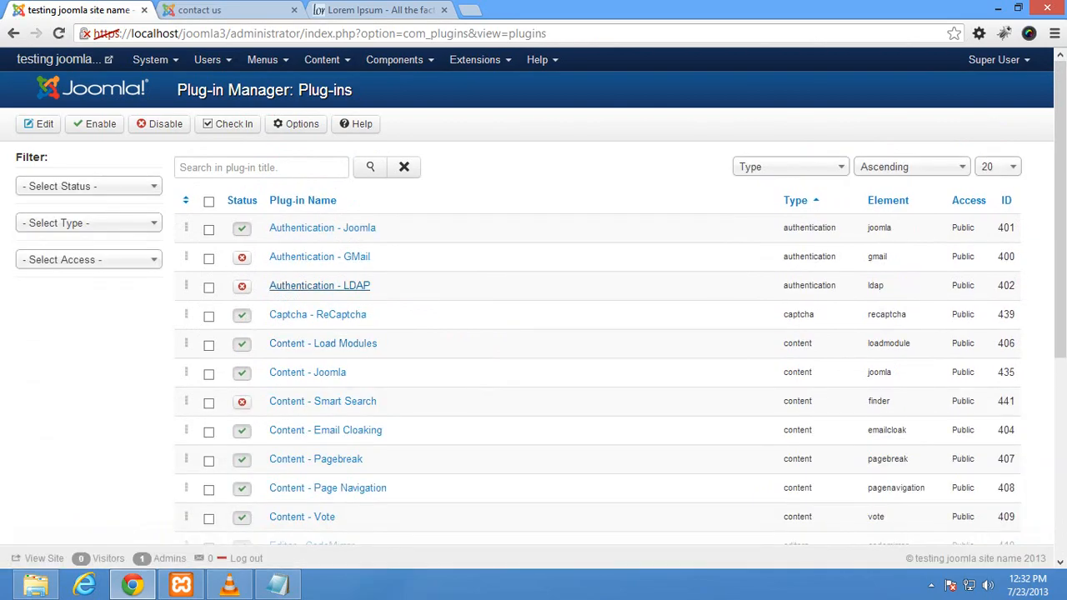
Step: Open the Captcha - ReCaptcha plug-in and launch its google.com/recaptcha description link in a new tab
left_click(318, 315)
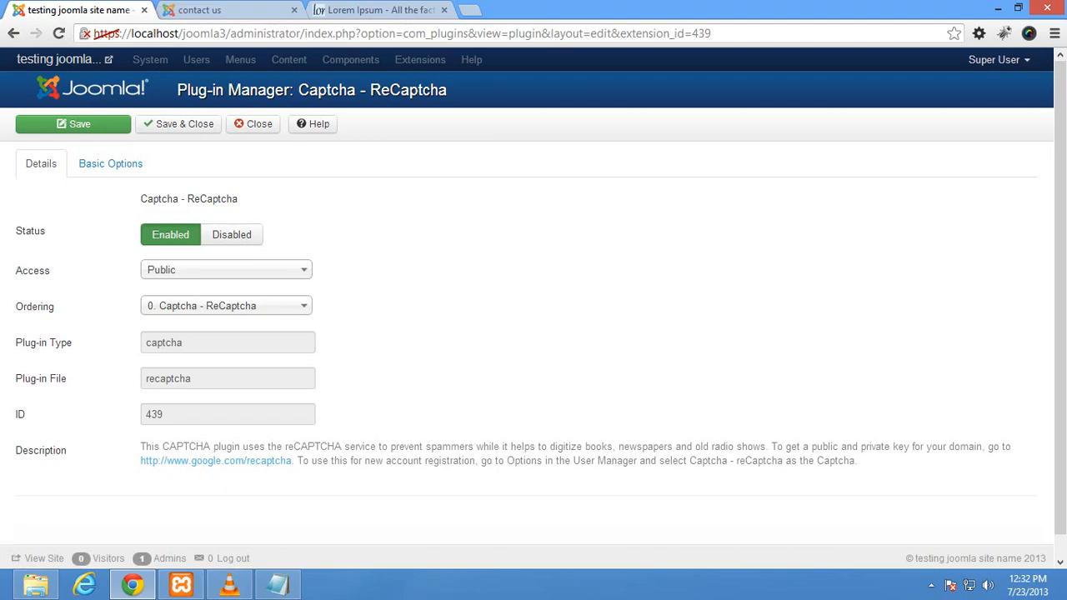
left_click_drag(140, 447, 858, 463)
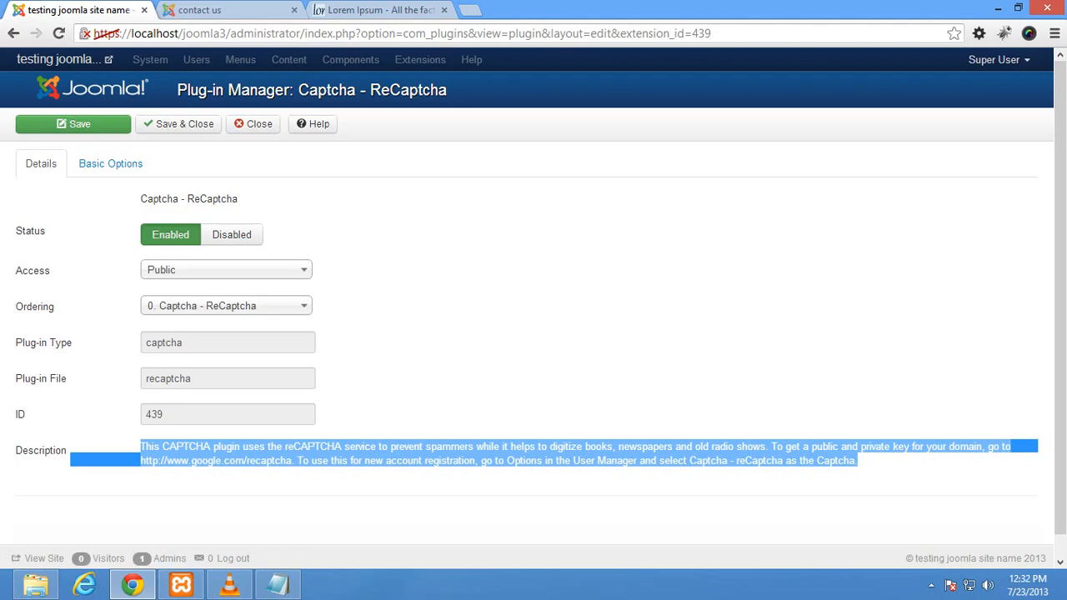
left_click(858, 463)
right_click(185, 460)
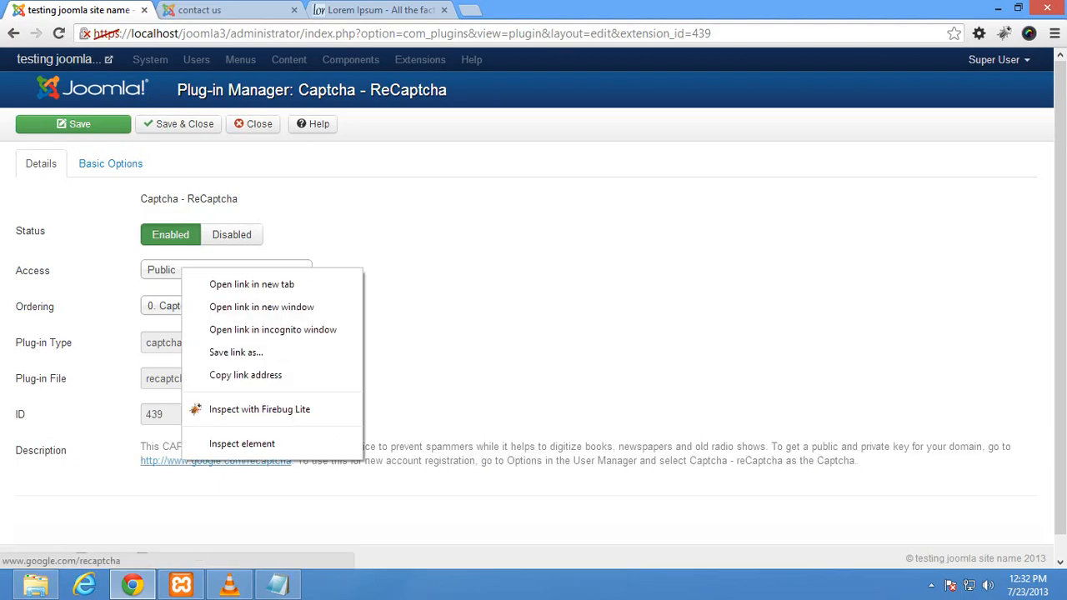
left_click(250, 281)
left_click(198, 10)
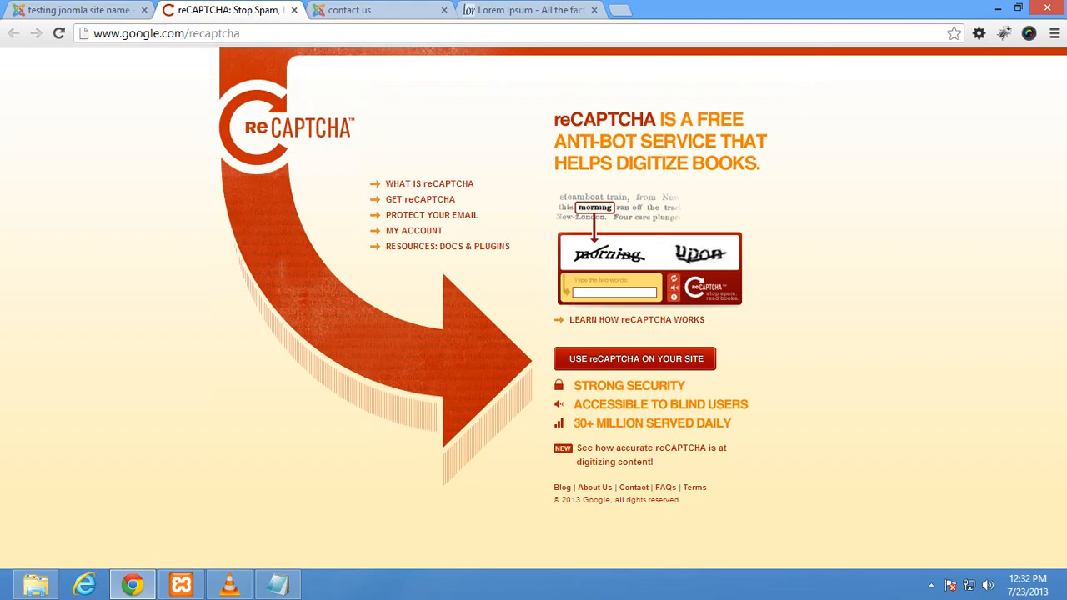
Step: In Basic Options, copy the public key from the notes and paste it into the Public Key field
key("ctrl+shift+Tab")
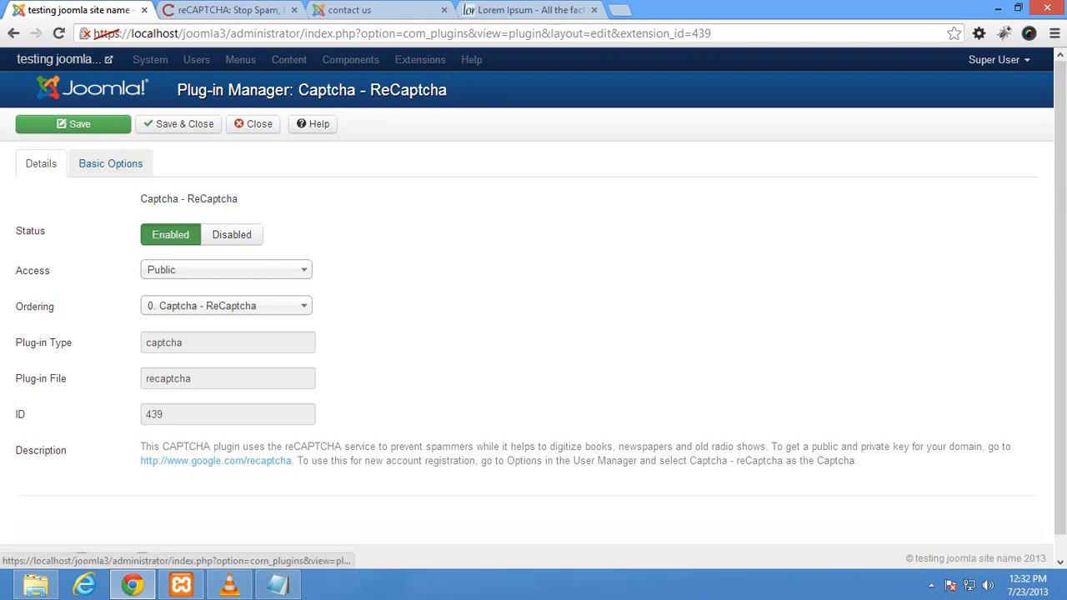
left_click(110, 163)
left_click(228, 202)
left_click(228, 238)
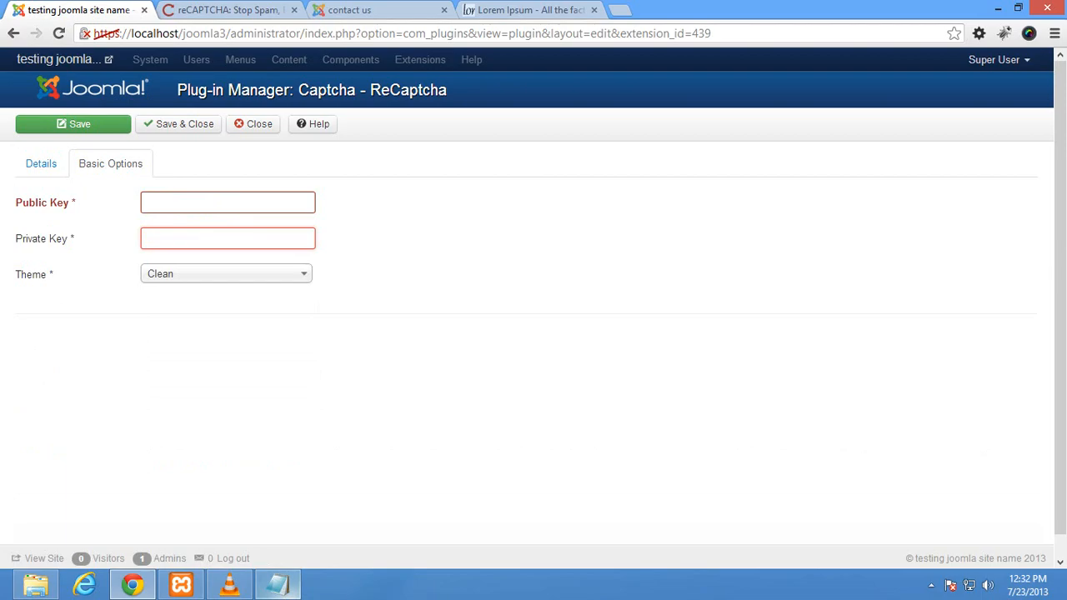
left_click(276, 583)
left_click_drag(448, 350, 698, 350)
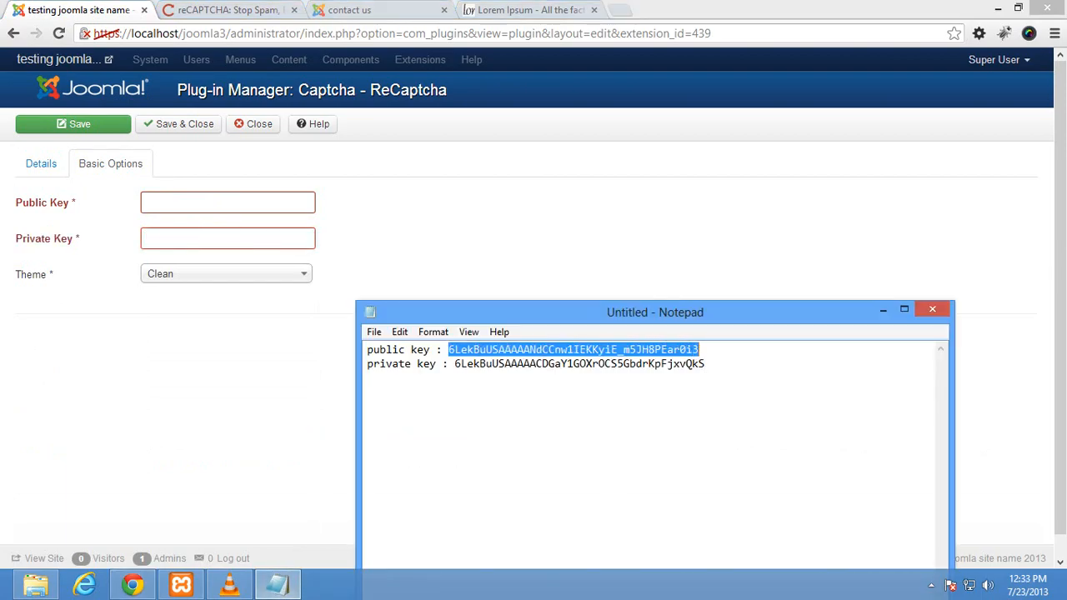
right_click(683, 348)
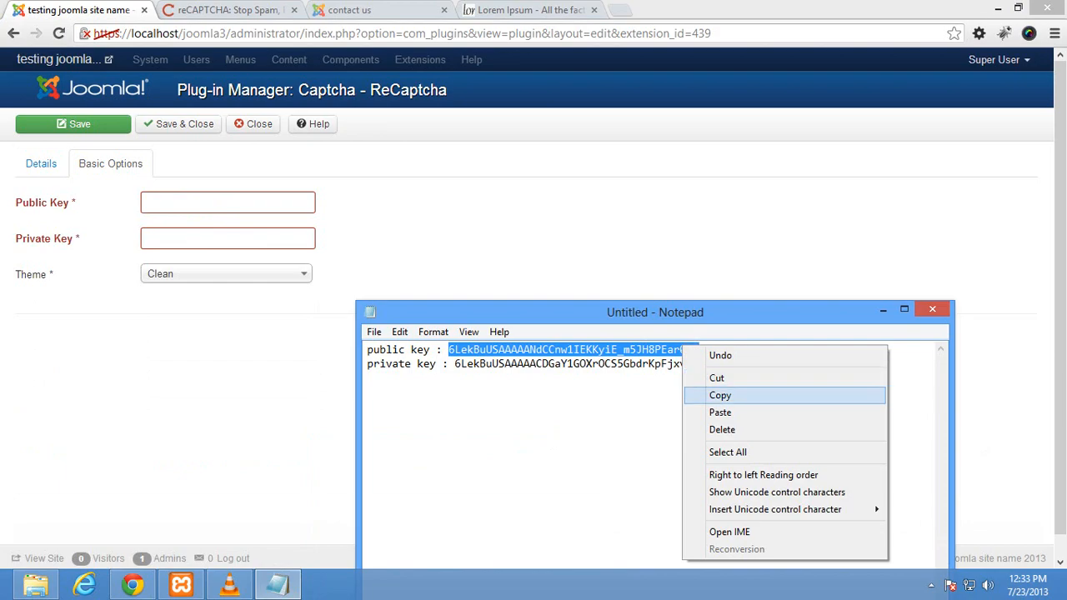
left_click(719, 395)
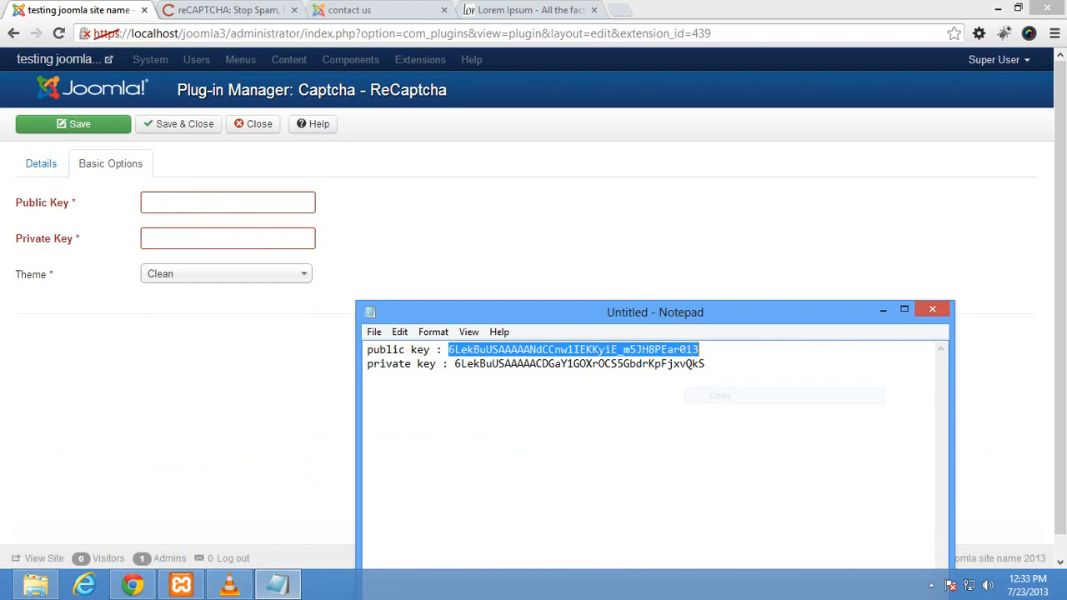
left_click(196, 203)
right_click(197, 203)
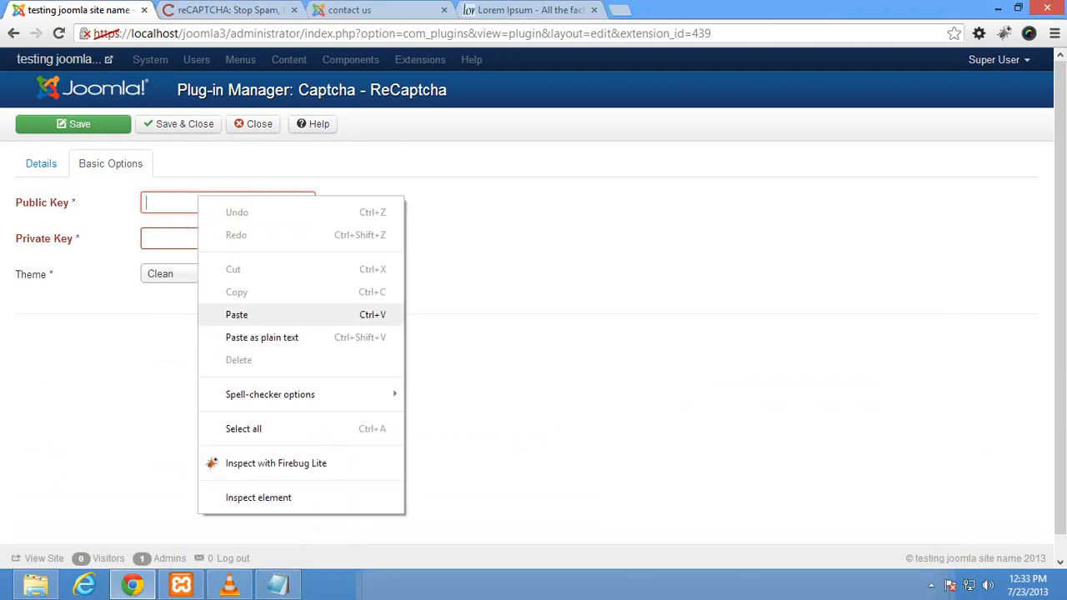
left_click(236, 314)
Step: Copy the private key from the notes into the Private Key field and save the plug-in
left_click(277, 583)
left_click_drag(454, 363, 664, 363)
left_click(454, 364)
left_click_drag(454, 363, 705, 363)
right_click(665, 363)
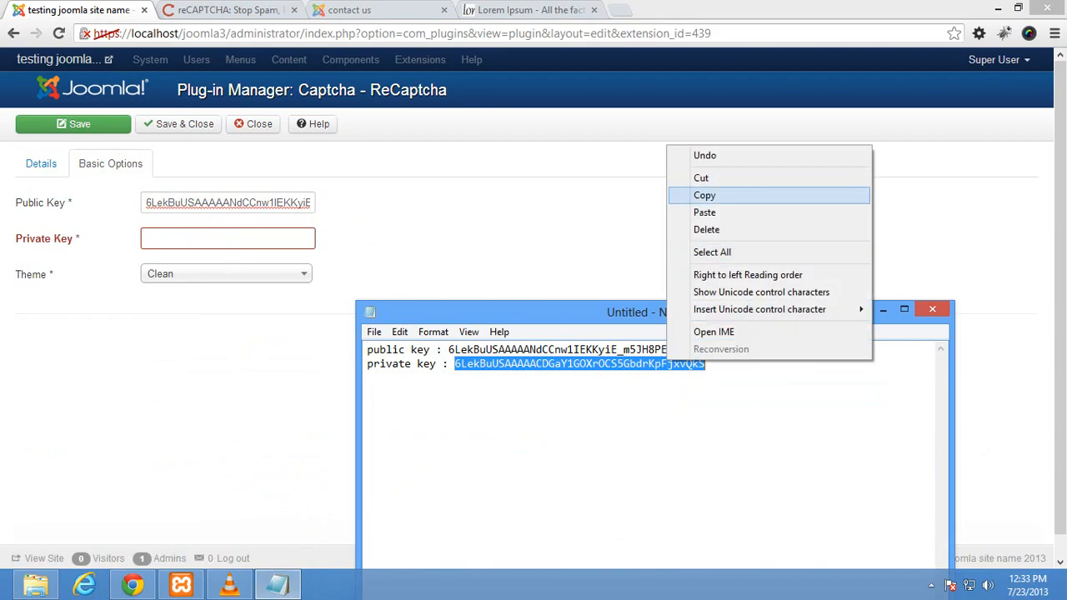
left_click(691, 195)
left_click(882, 309)
right_click(147, 232)
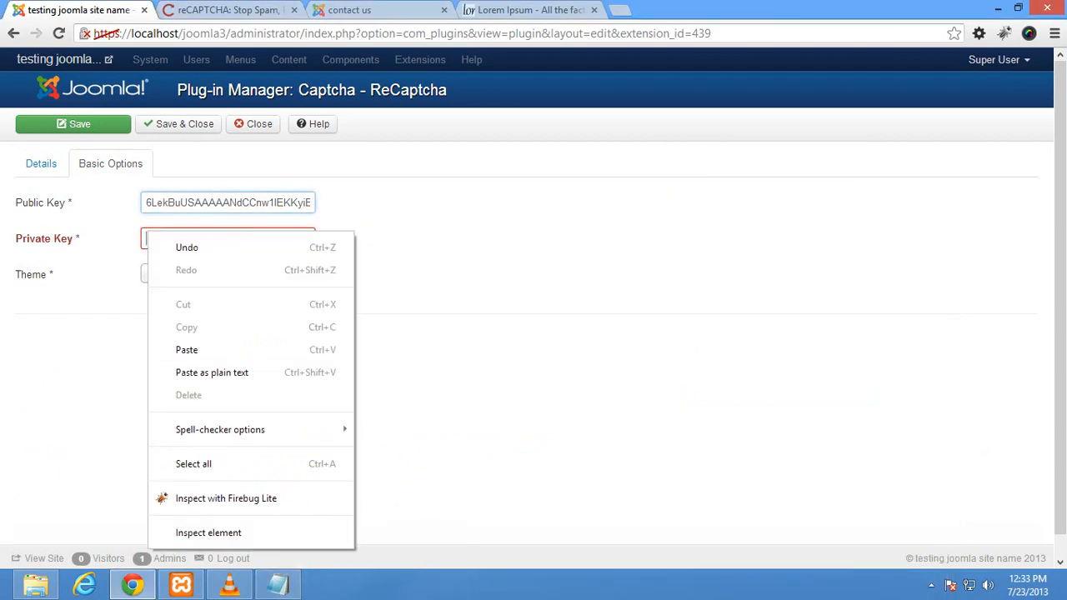
left_click(183, 349)
left_click(72, 124)
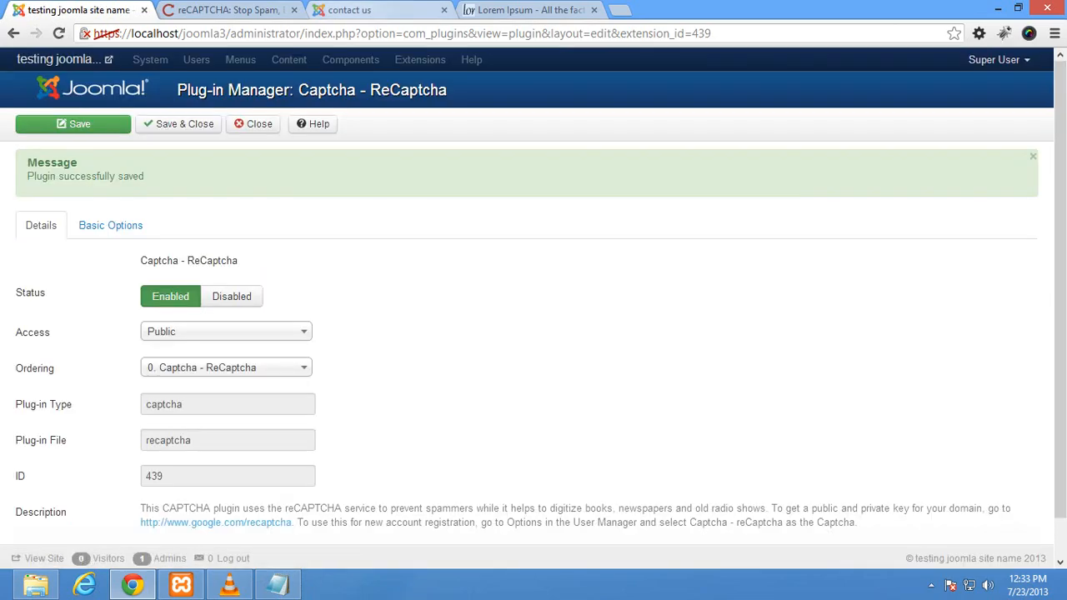
left_click(367, 10)
Step: Reload the contact us page, check its contact form's reCAPTCHA, then return to the plug-in settings
key("F5")
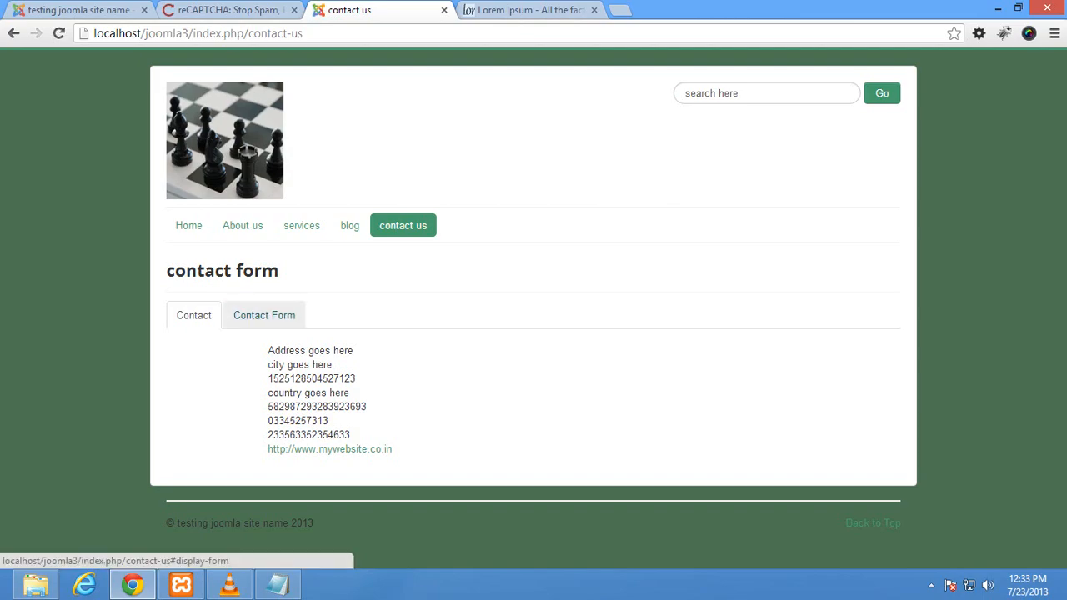
left_click(264, 315)
scroll(265, 315, "down", 5)
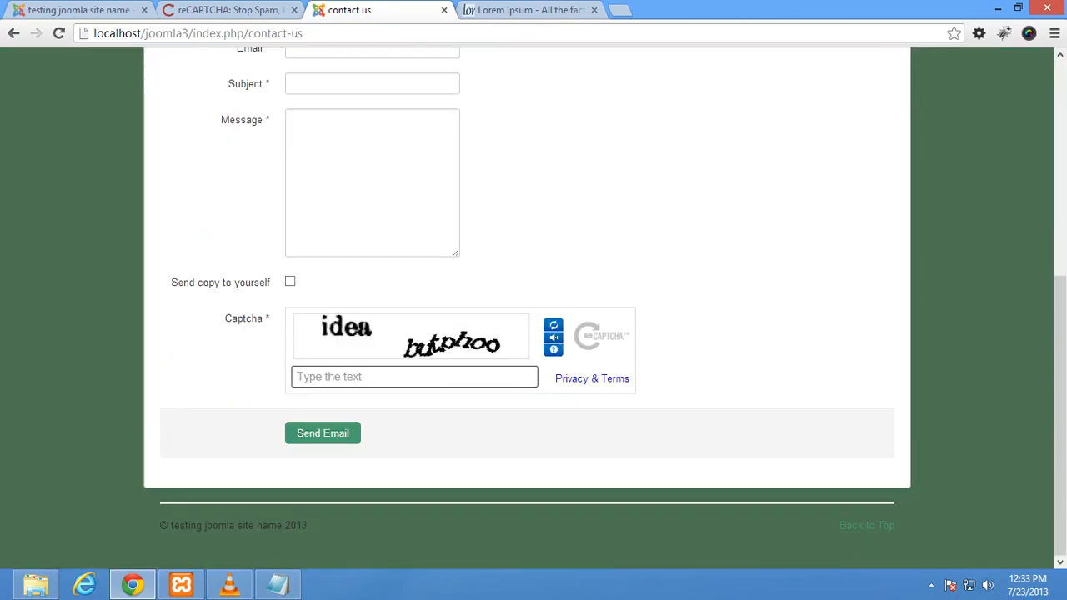
left_click(375, 377)
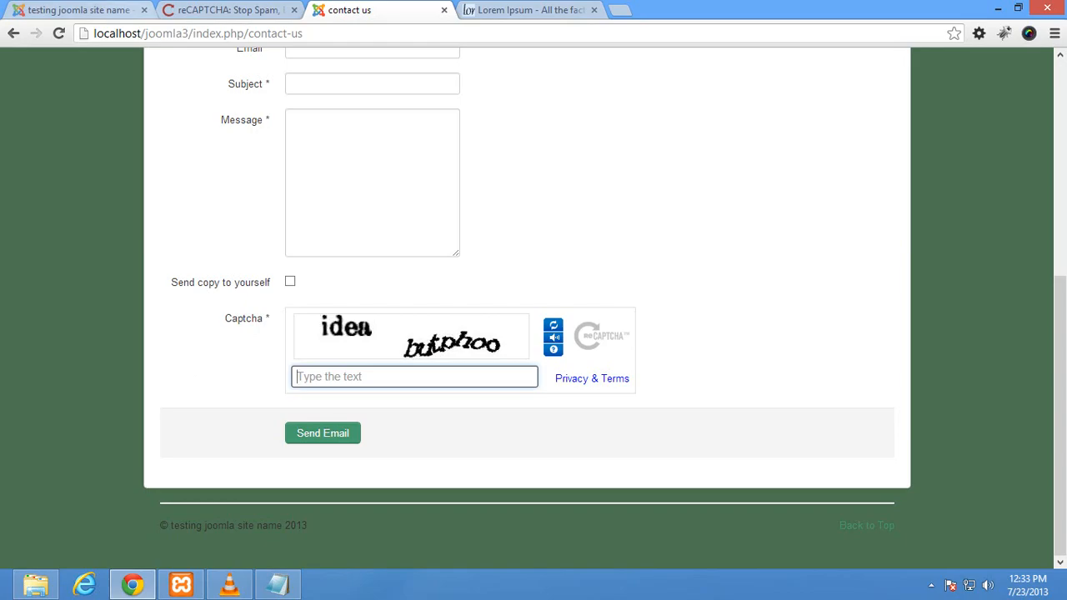
left_click(200, 10)
left_click(91, 10)
Step: Pick Red as the ReCaptcha theme under Basic Options and save the plug-in
left_click(110, 225)
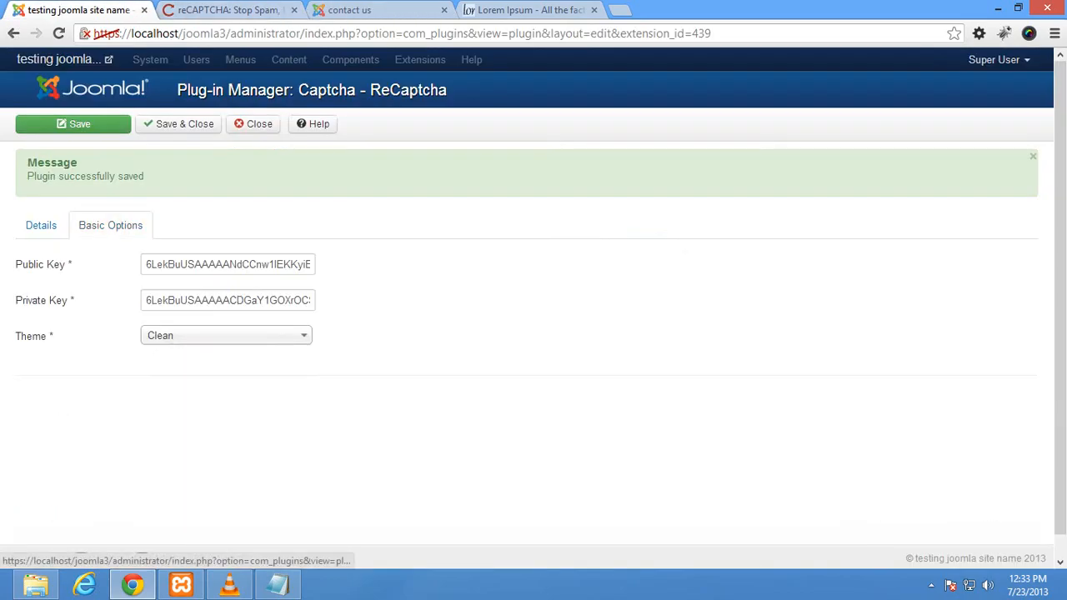
left_click(226, 335)
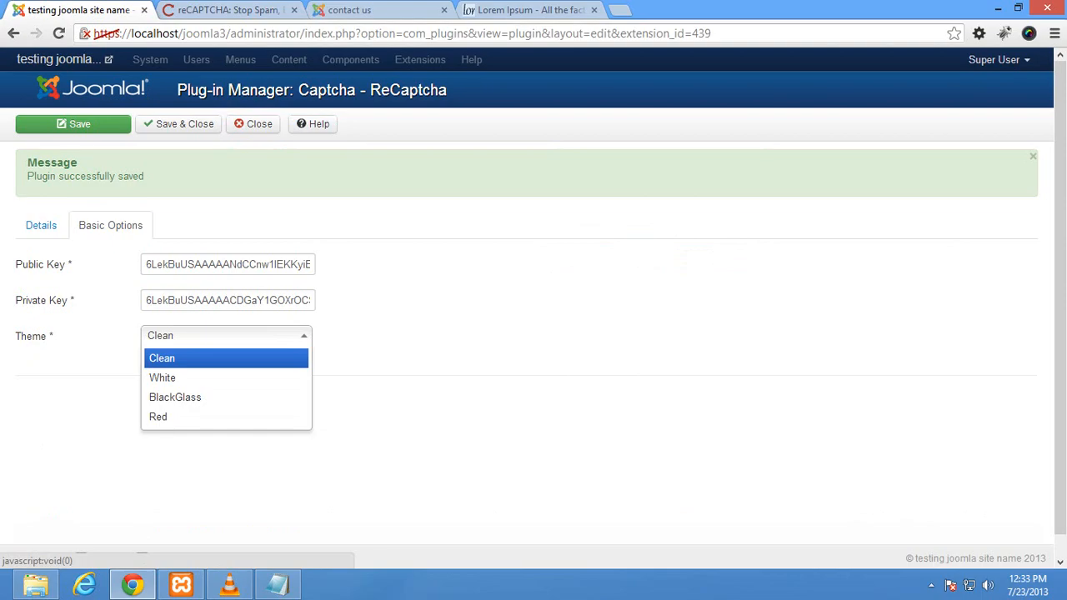
key("Down")
key("Down")
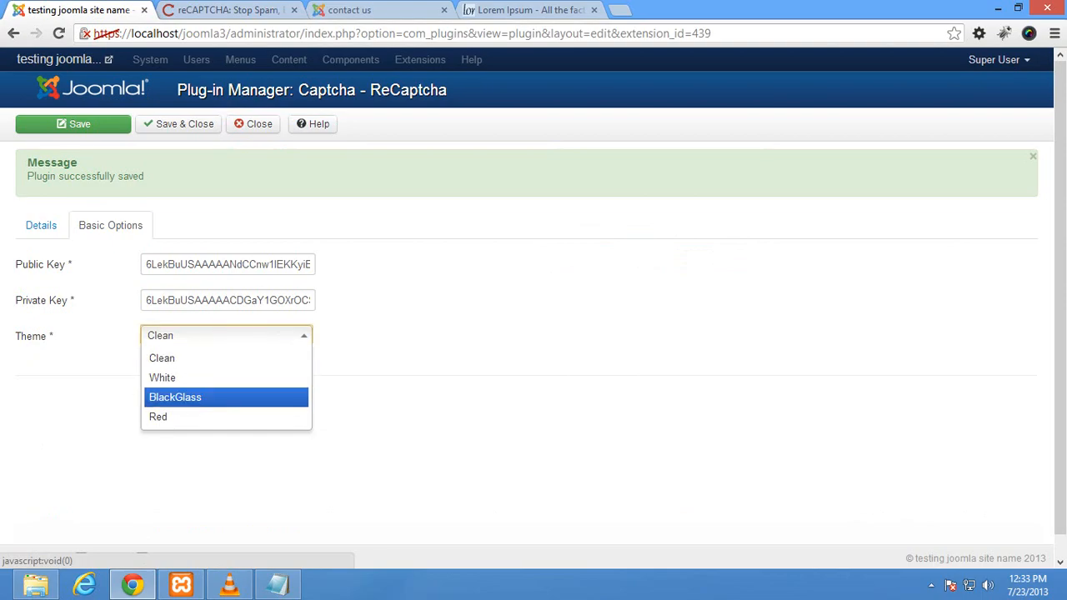
key("Down")
key("Return")
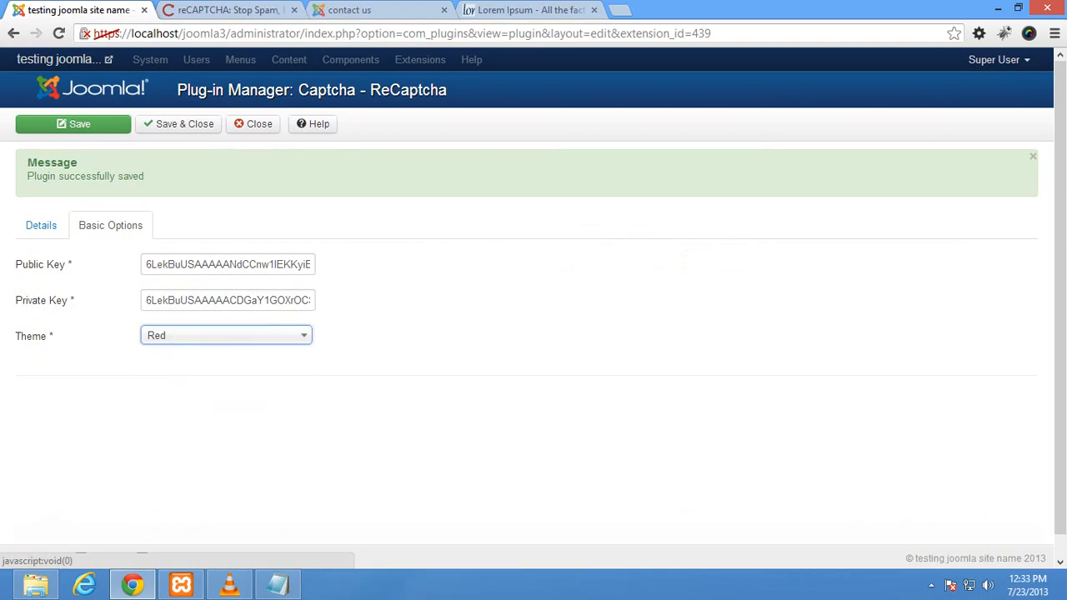
left_click(73, 124)
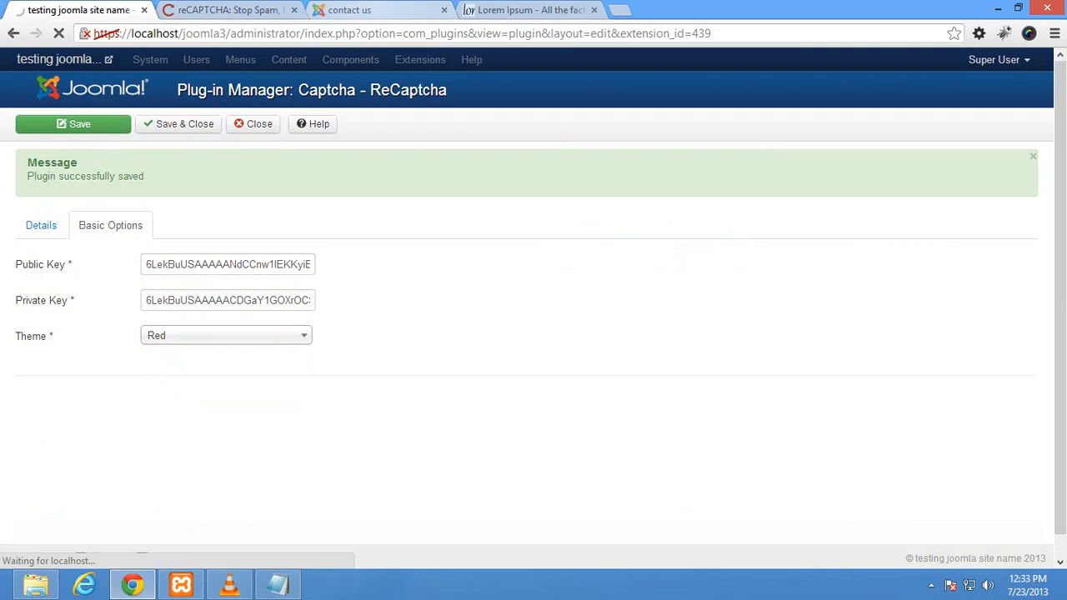
left_click(367, 10)
Step: Reload the contact us page and view the Contact Form's reCAPTCHA now shown in red
left_click(59, 33)
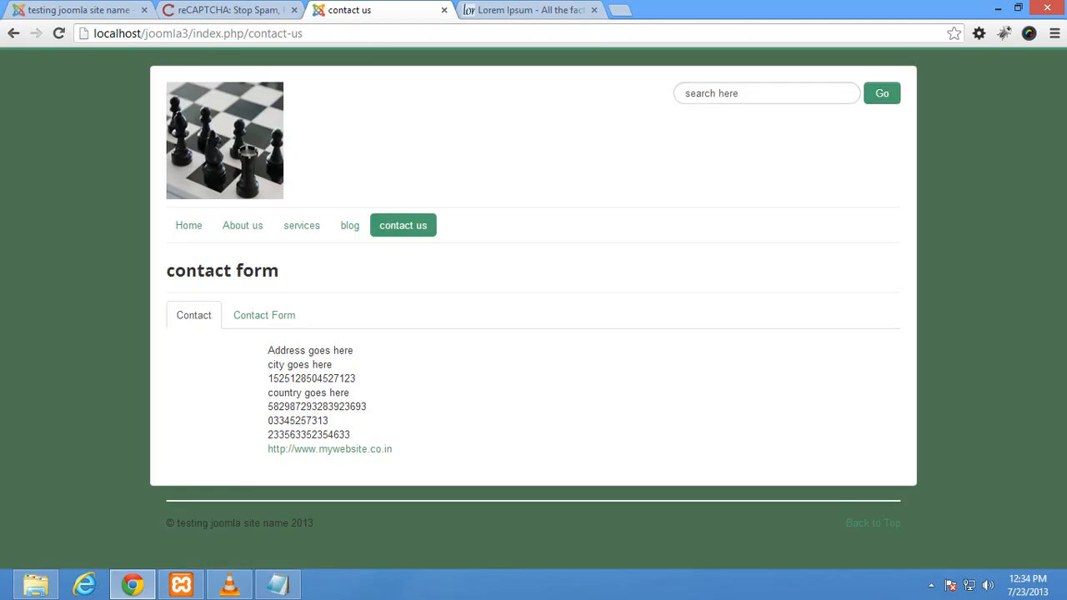
left_click(264, 315)
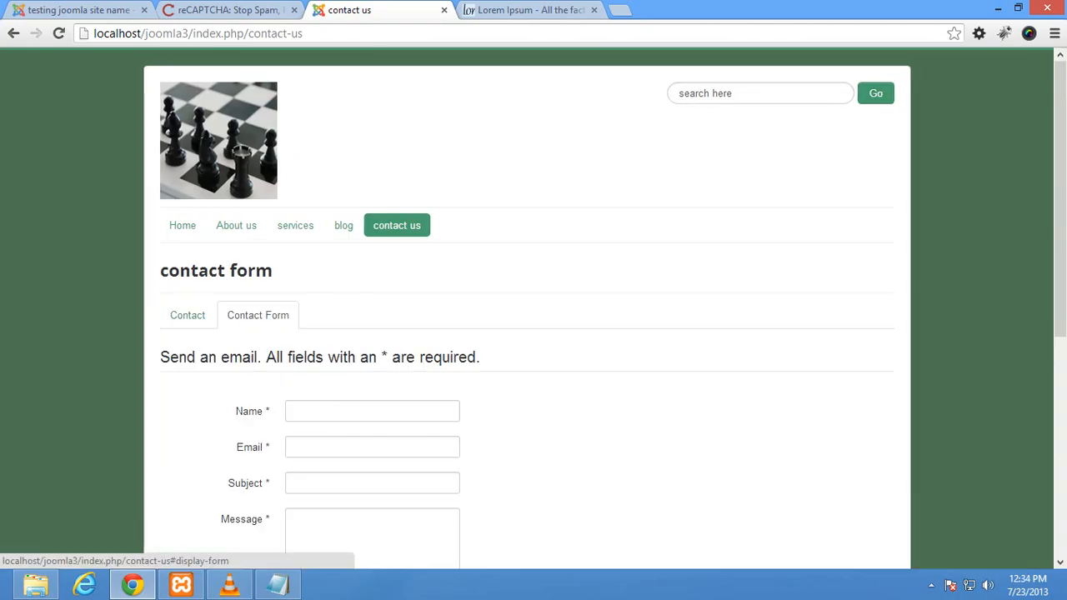
scroll(265, 315, "down", 4)
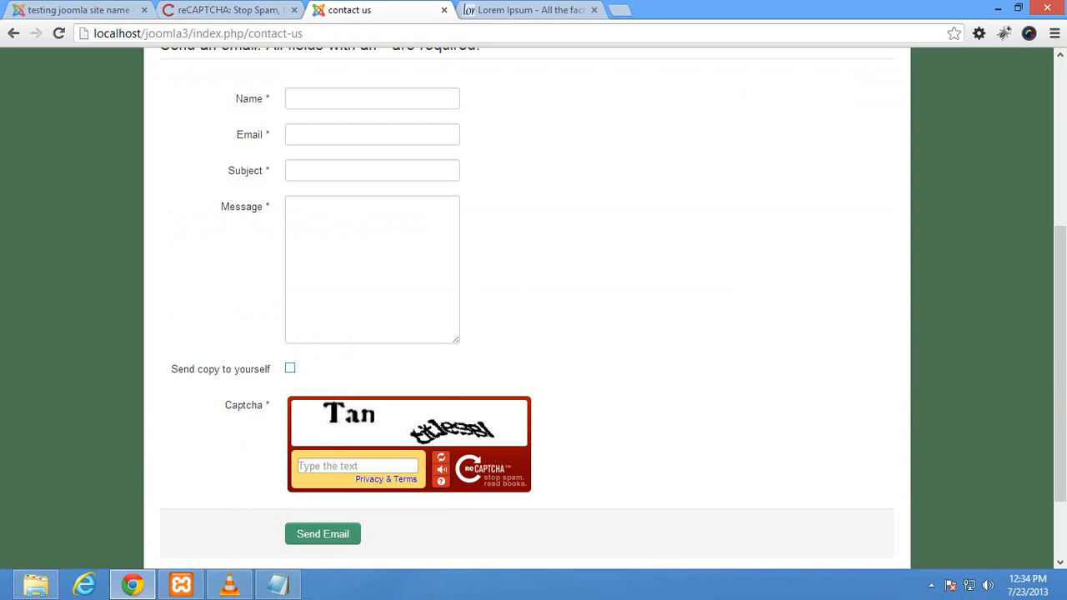
scroll(534, 308, "up", 3)
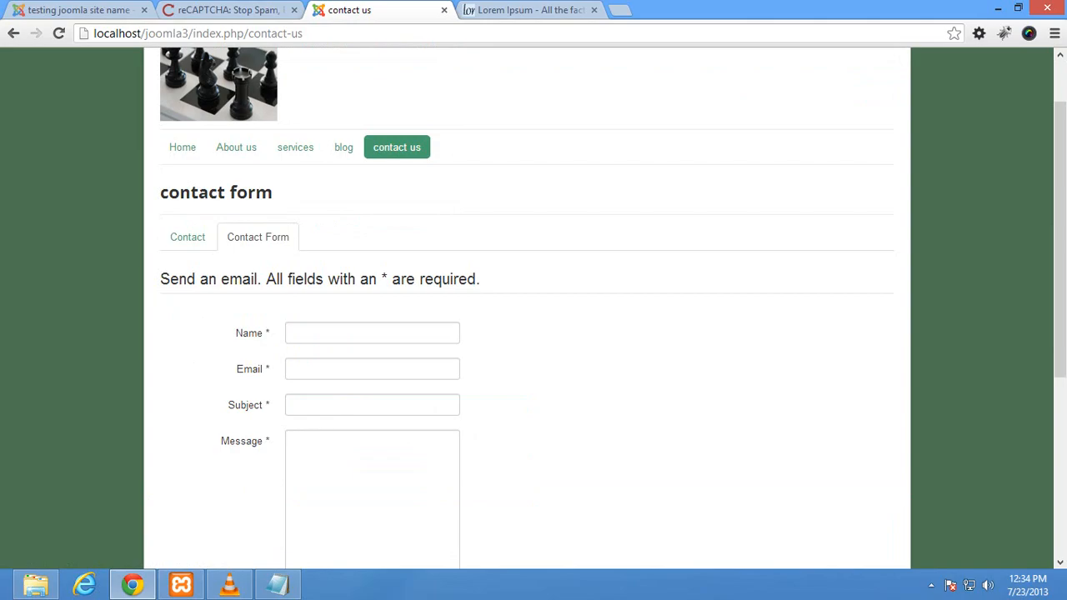
scroll(533, 308, "down", 4)
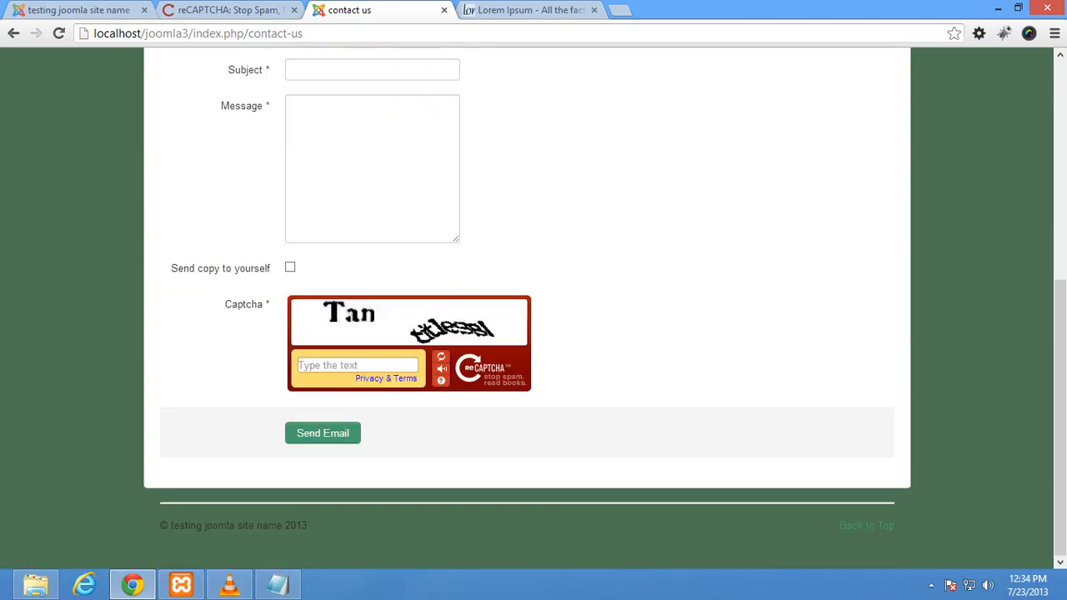